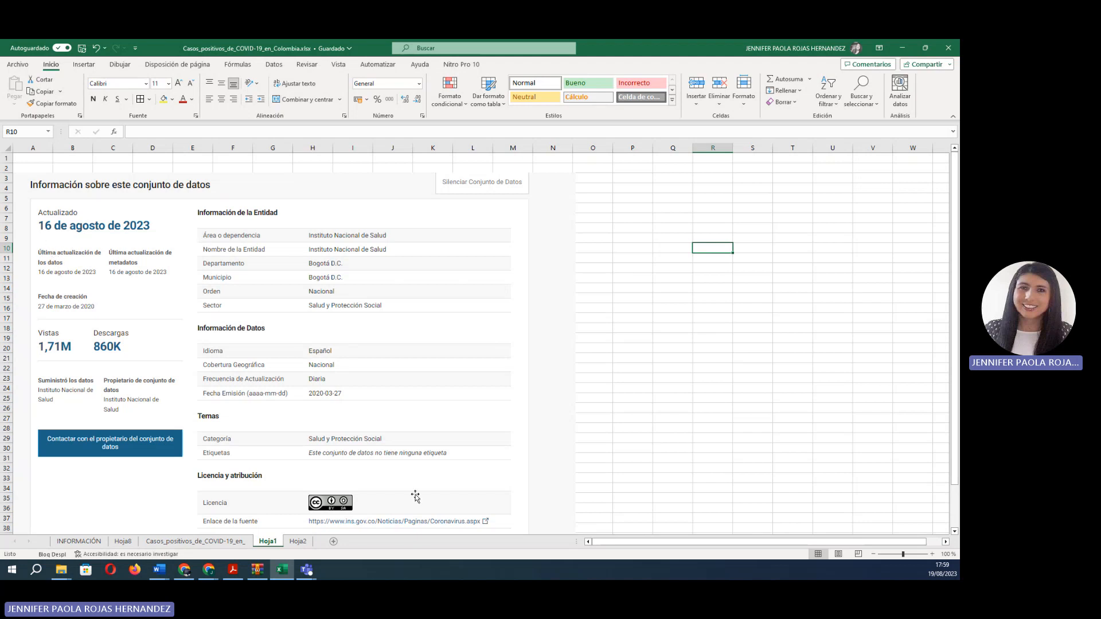
# - Review the dataset description on Hoja2 and the Edad and Tipo de contagio columns in the COVID-19 cases sheet
pyautogui.click(305, 545)
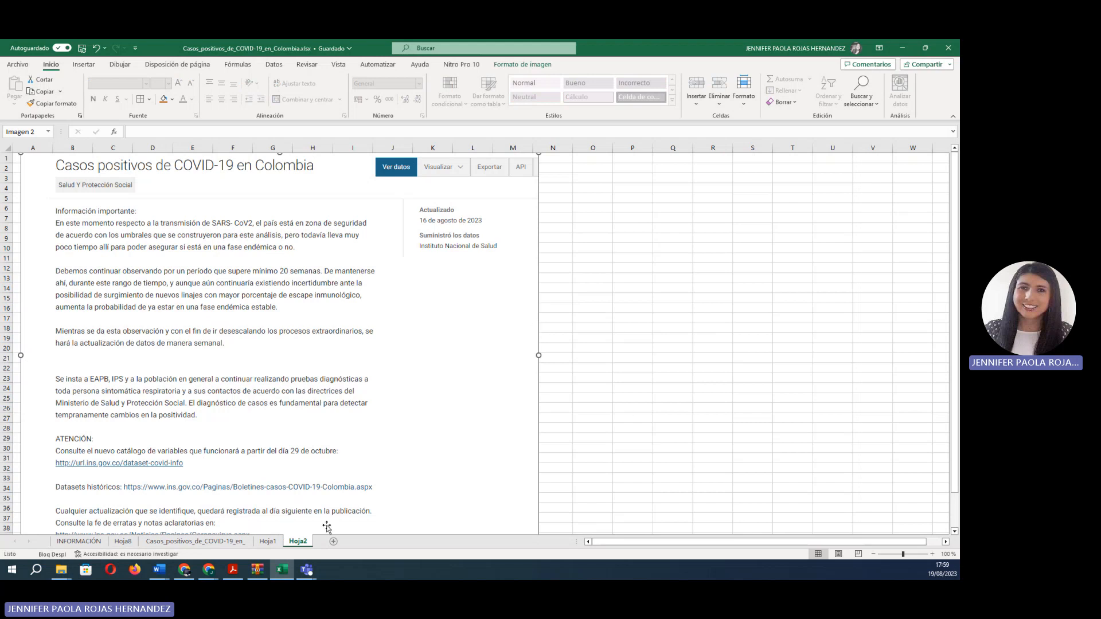
pyautogui.click(176, 542)
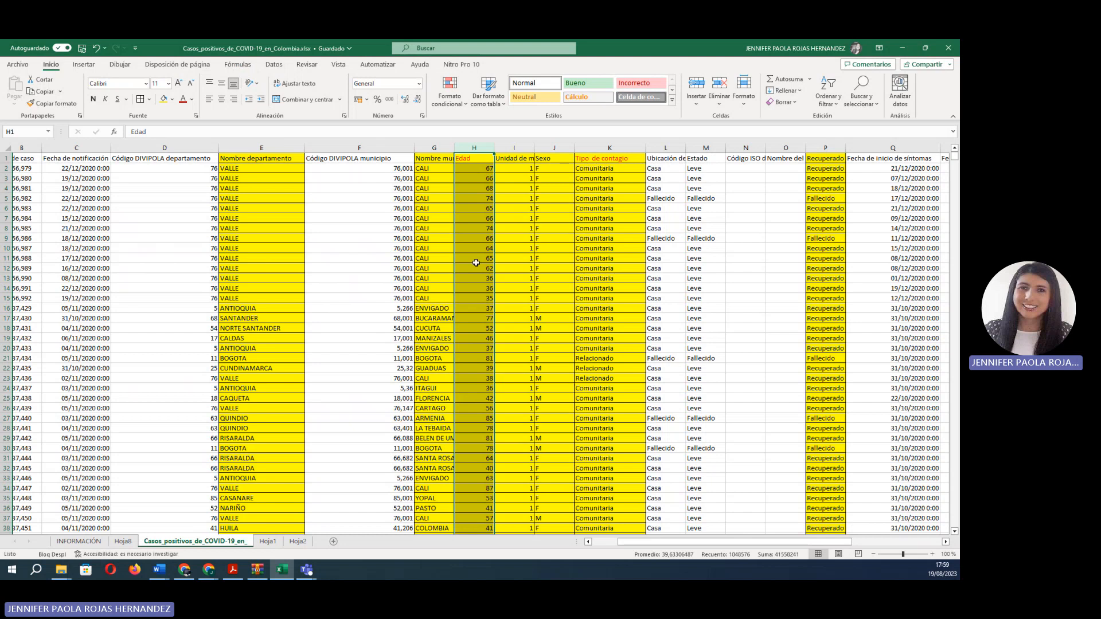
pyautogui.click(466, 290)
pyautogui.click(475, 143)
pyautogui.click(597, 147)
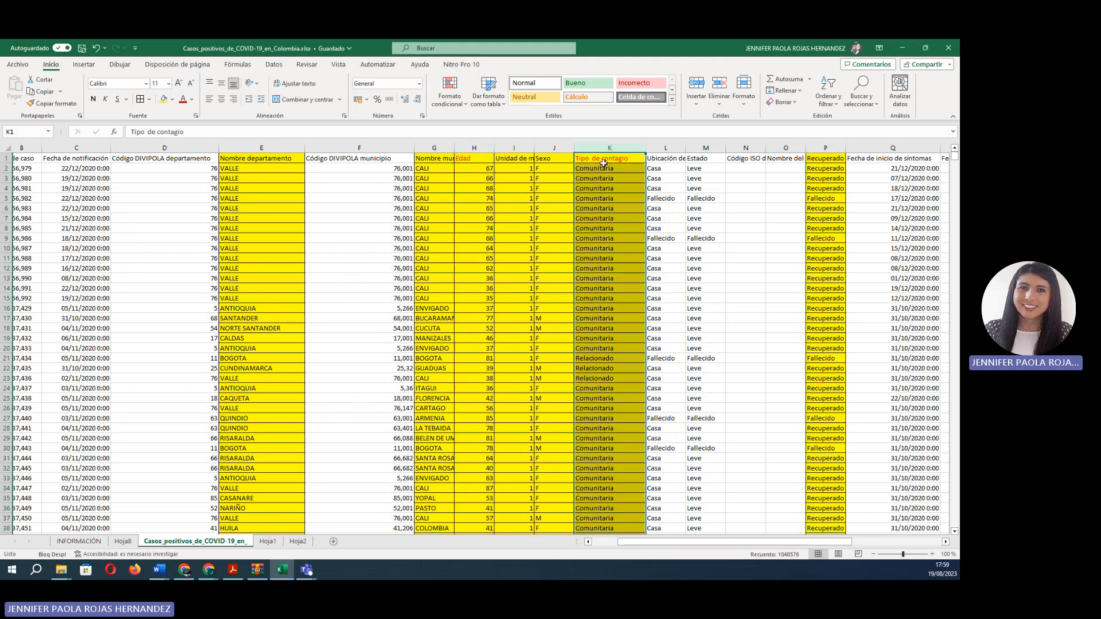
pyautogui.click(599, 161)
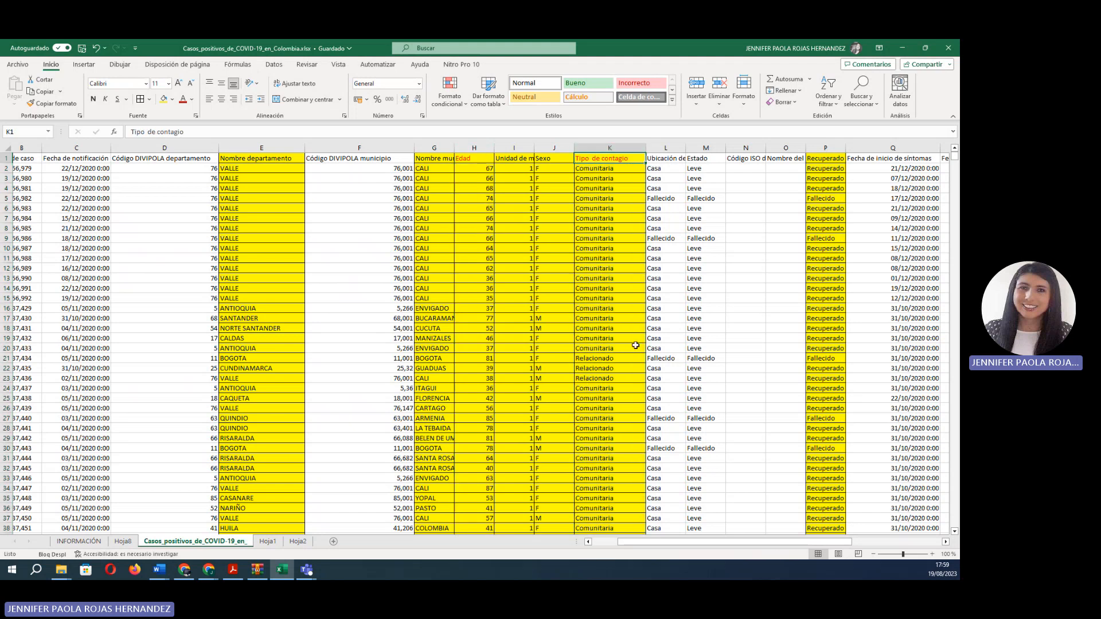
pyautogui.click(474, 148)
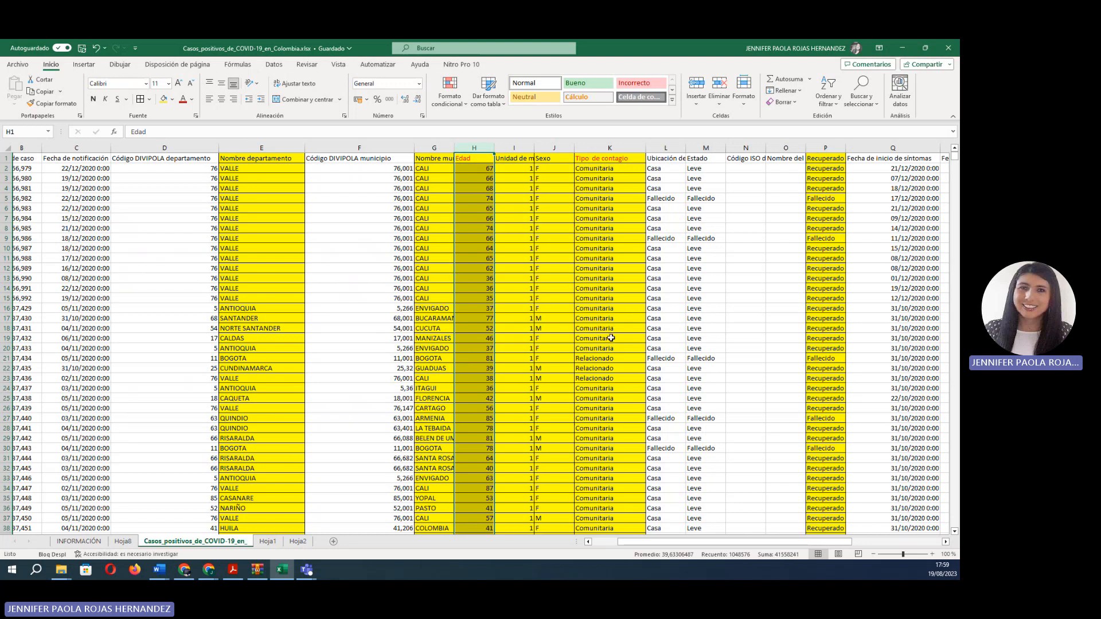
pyautogui.click(580, 368)
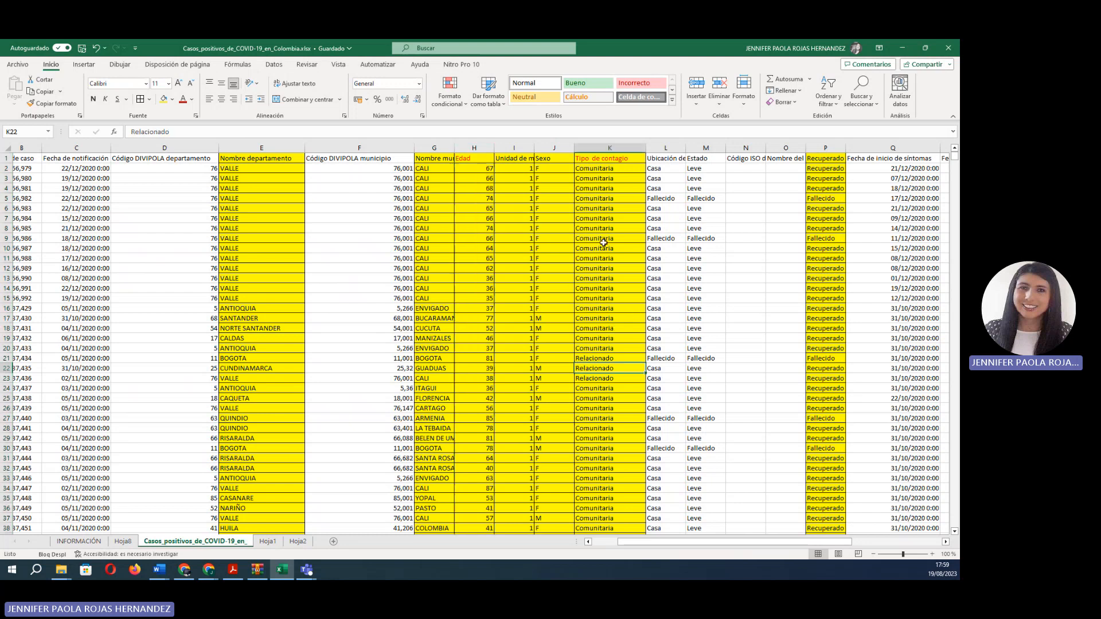
# - Create the recommended pivot table that counts Tipo de contagio from column K of the cases sheet
pyautogui.click(610, 148)
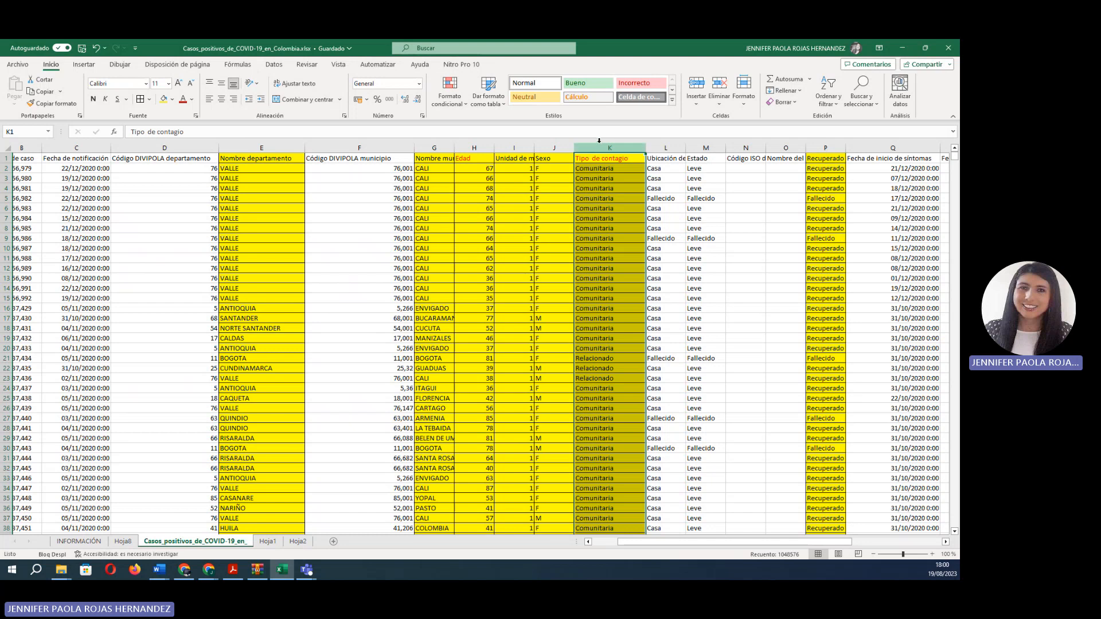
pyautogui.click(84, 64)
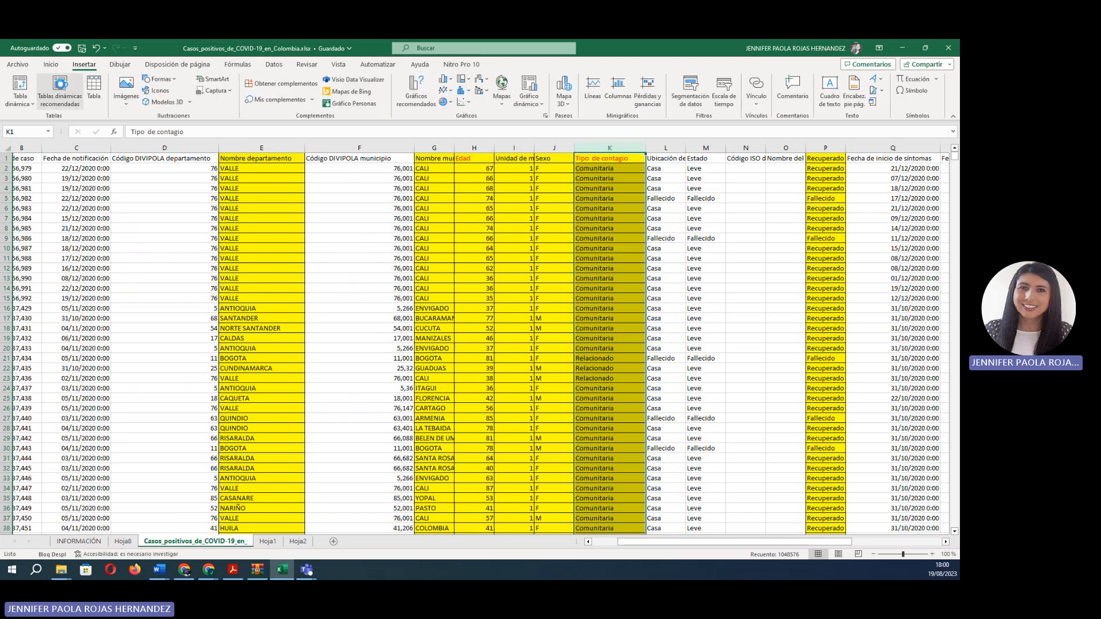
pyautogui.click(60, 95)
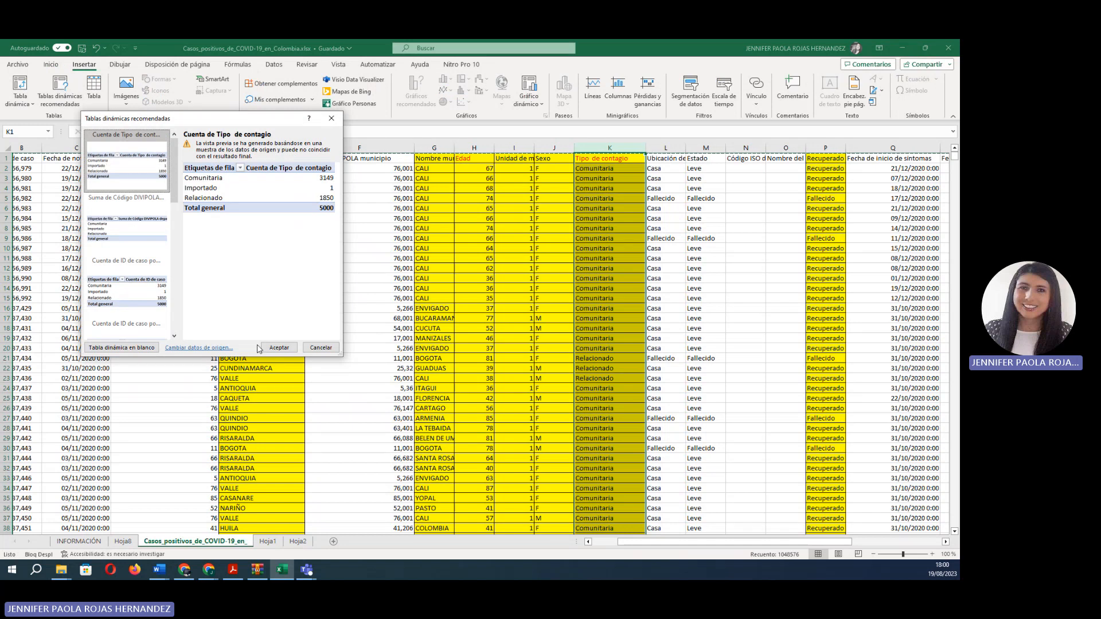
pyautogui.click(283, 348)
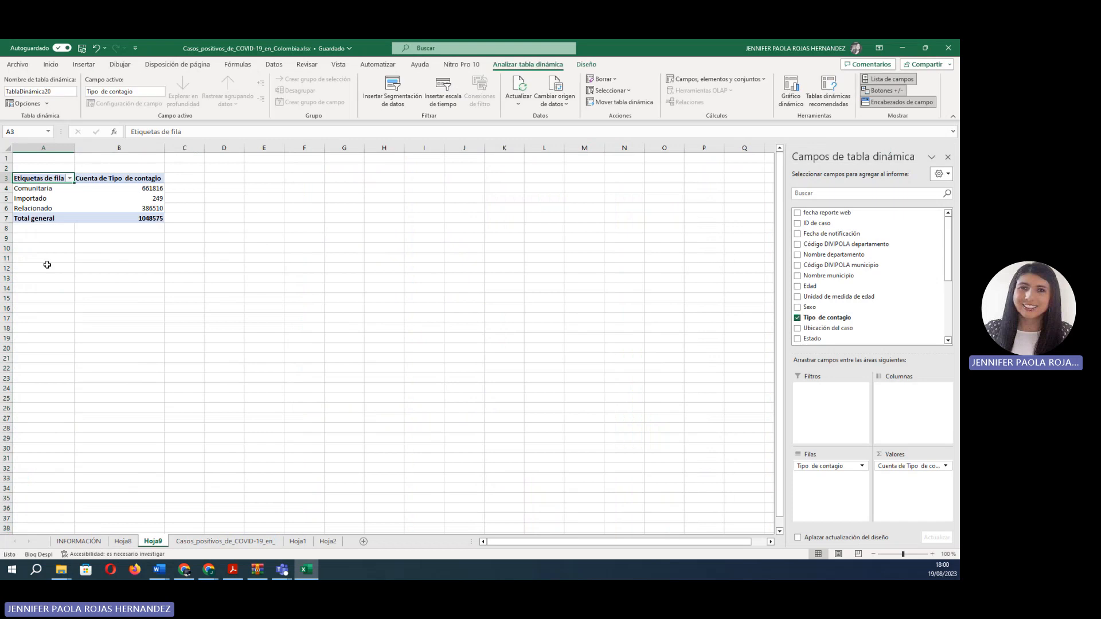
pyautogui.click(220, 254)
# - Copy the whole pivot table in A3:B7 and paste it as values only starting at cell F3
pyautogui.moveTo(29, 179); pyautogui.dragTo(121, 219)
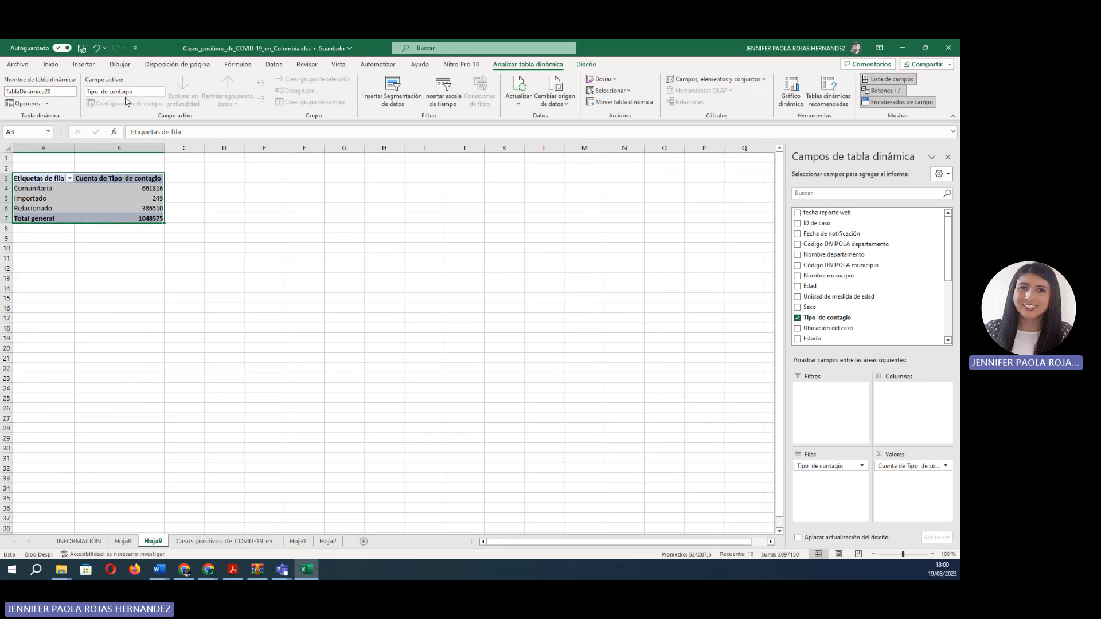
pyautogui.rightClick(66, 185)
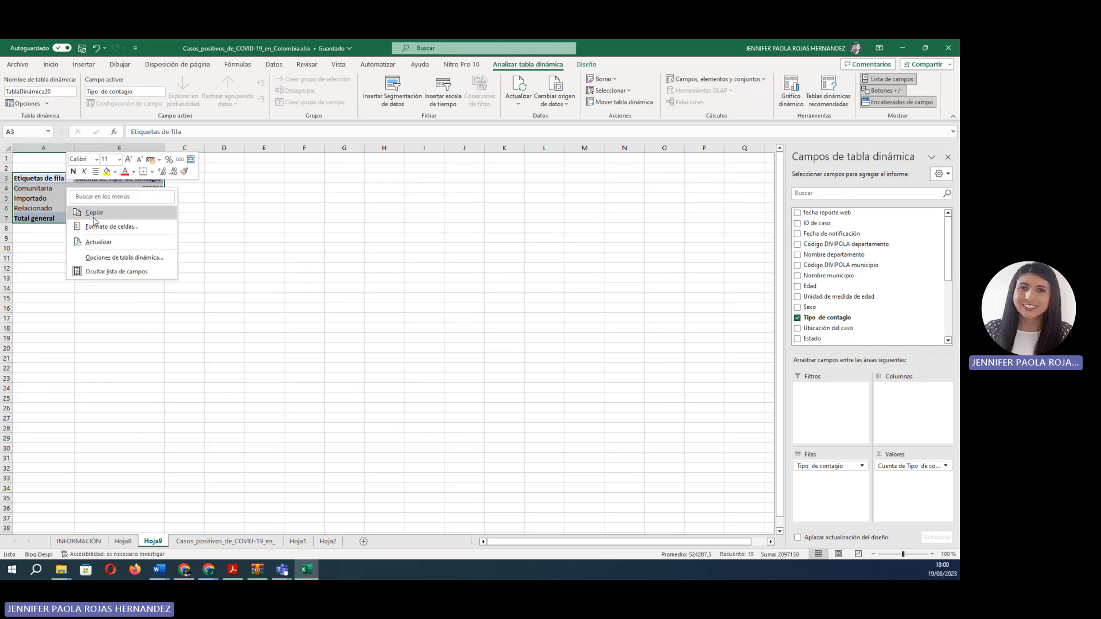
pyautogui.click(94, 218)
pyautogui.rightClick(294, 177)
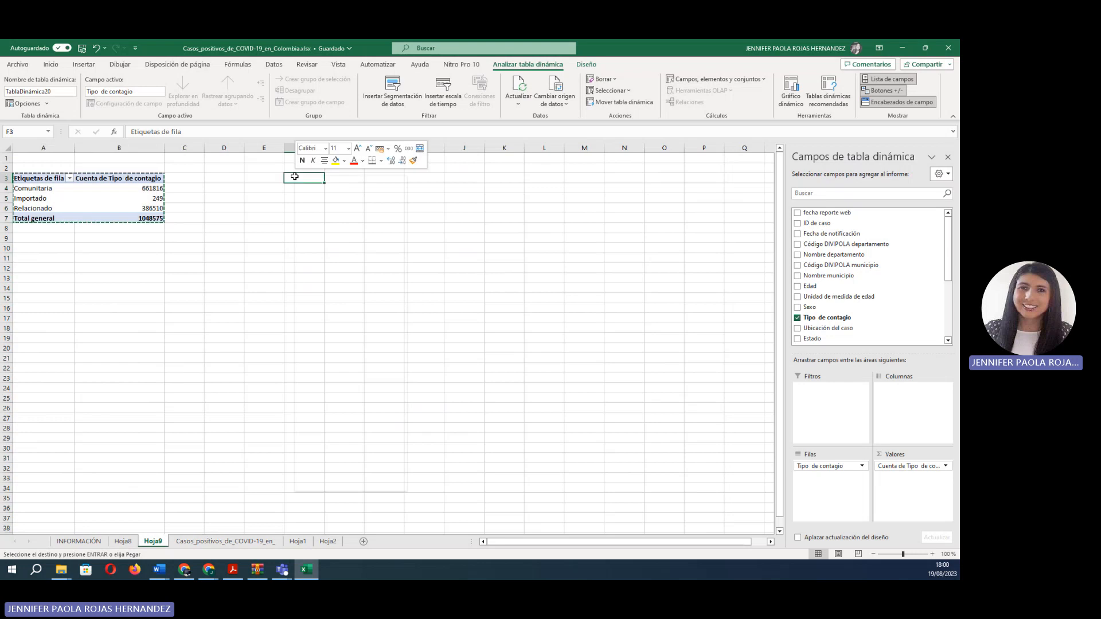
pyautogui.click(335, 247)
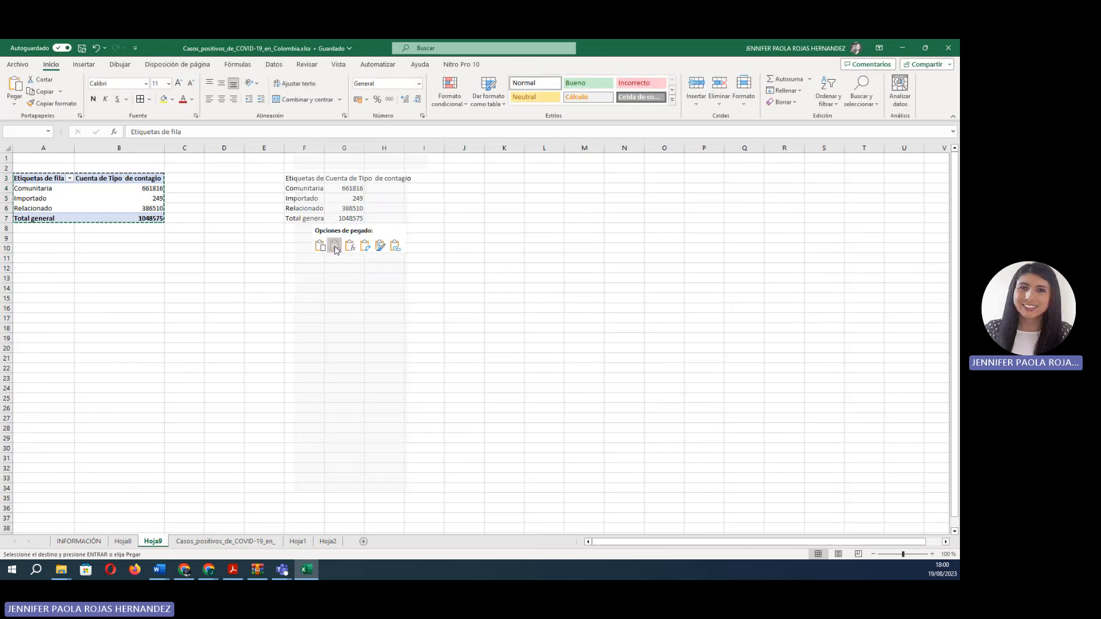
pyautogui.click(558, 270)
pyautogui.click(347, 276)
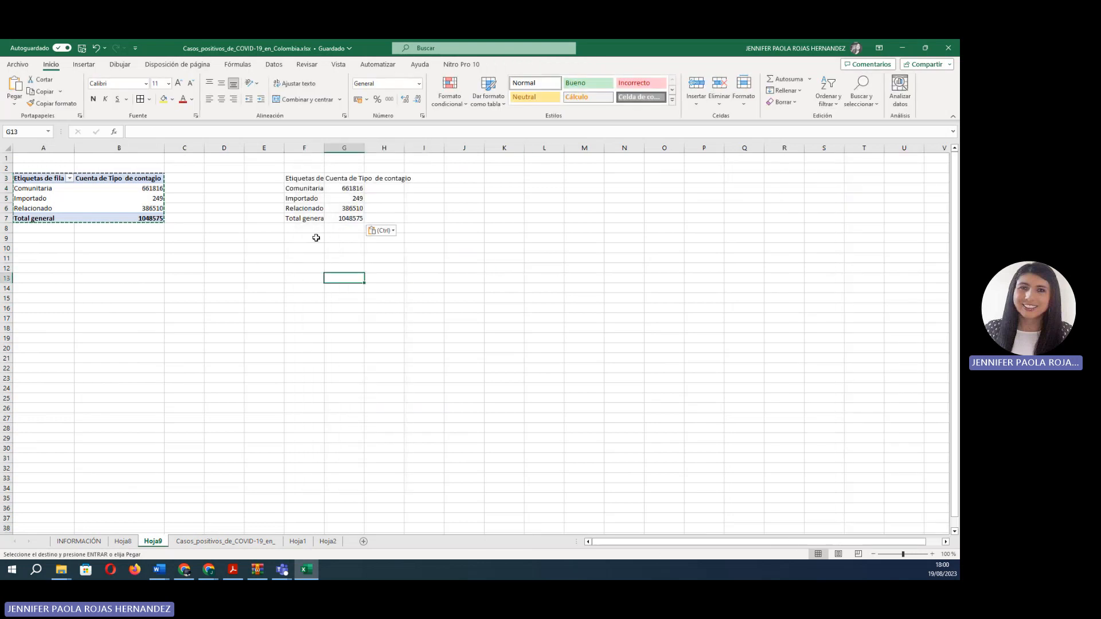
# - Replace the grand total label in cell F7 of the pasted table with "Total"
pyautogui.click(308, 219)
pyautogui.press('BackSpace')
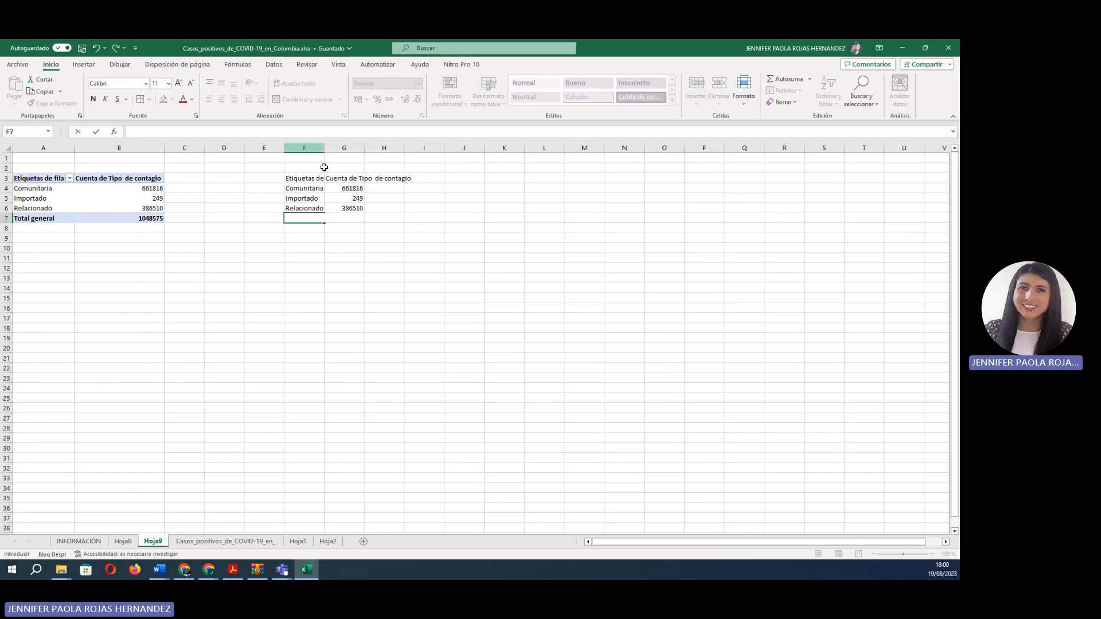
pyautogui.click(319, 286)
pyautogui.click(299, 219)
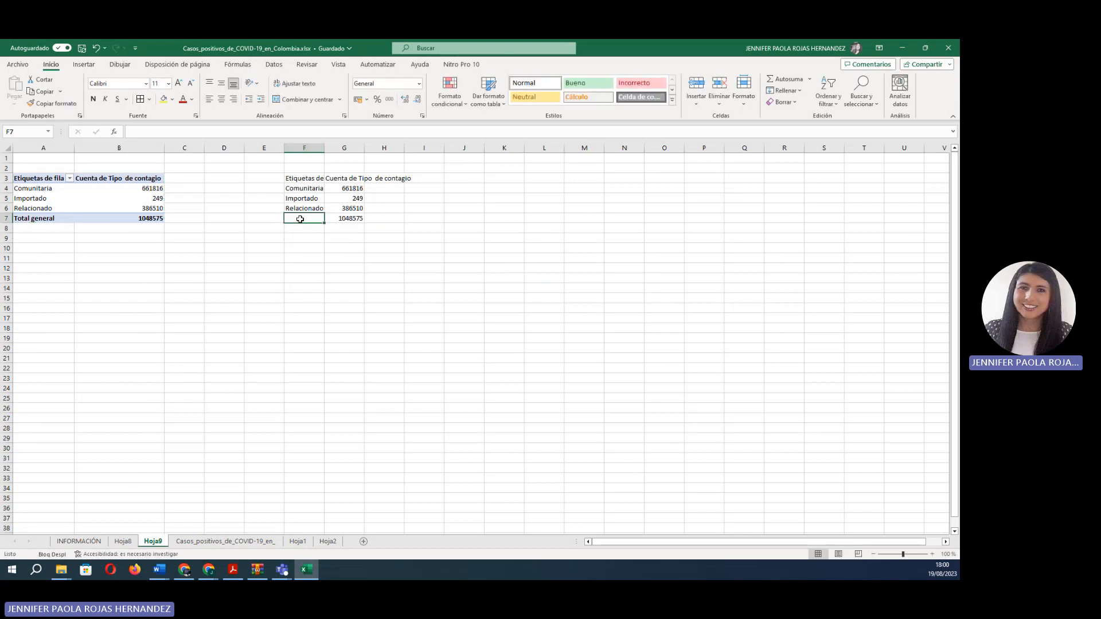
pyautogui.write('Totañ')
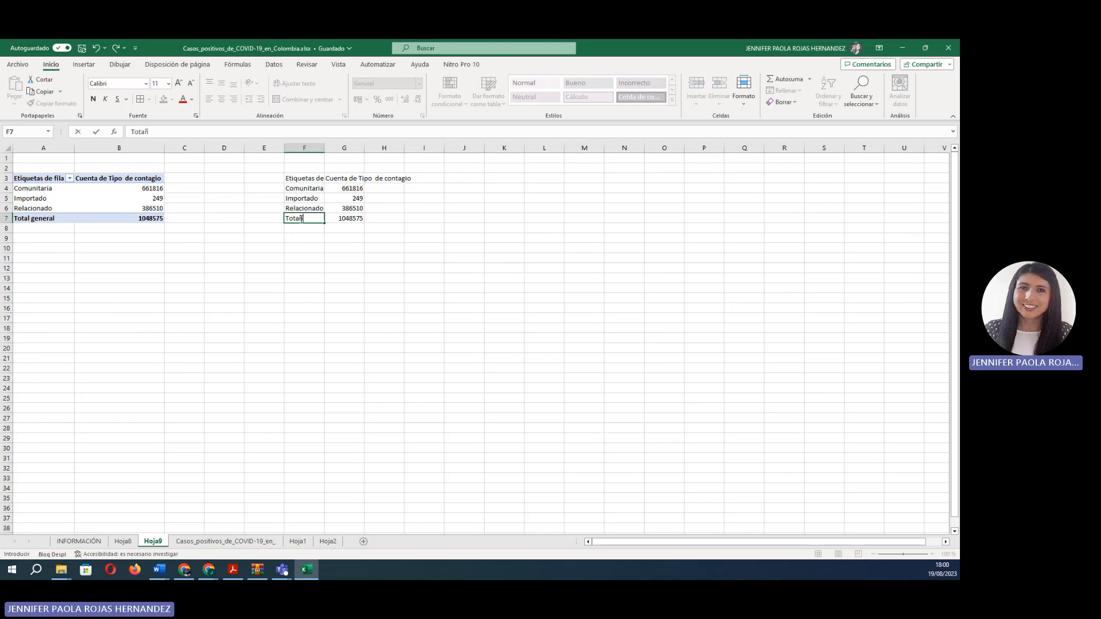
pyautogui.click(393, 225)
pyautogui.click(308, 218)
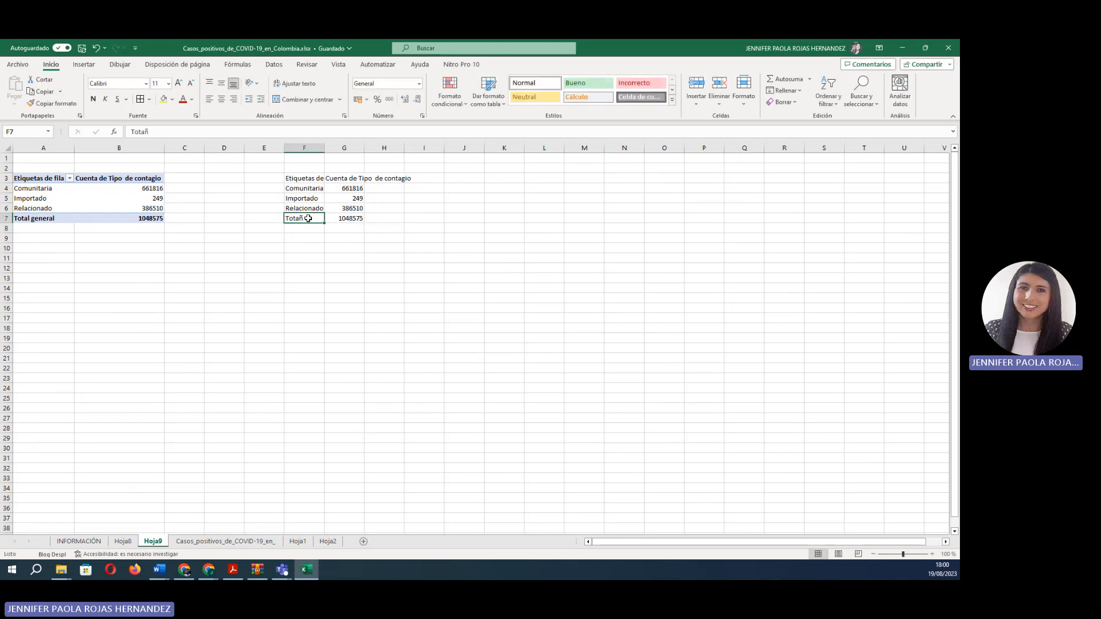
pyautogui.doubleClick(308, 218)
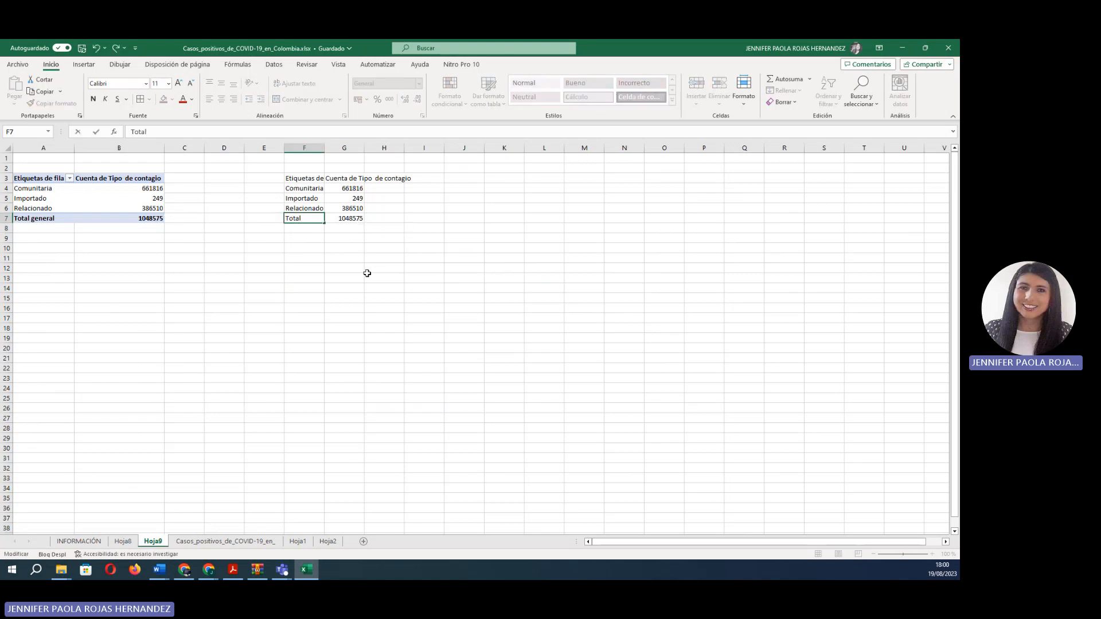
pyautogui.click(379, 297)
# - Compare the pasted table's total in G7 with the Tipo de contagio record count in the cases sheet, returning to Hoja9
pyautogui.click(353, 218)
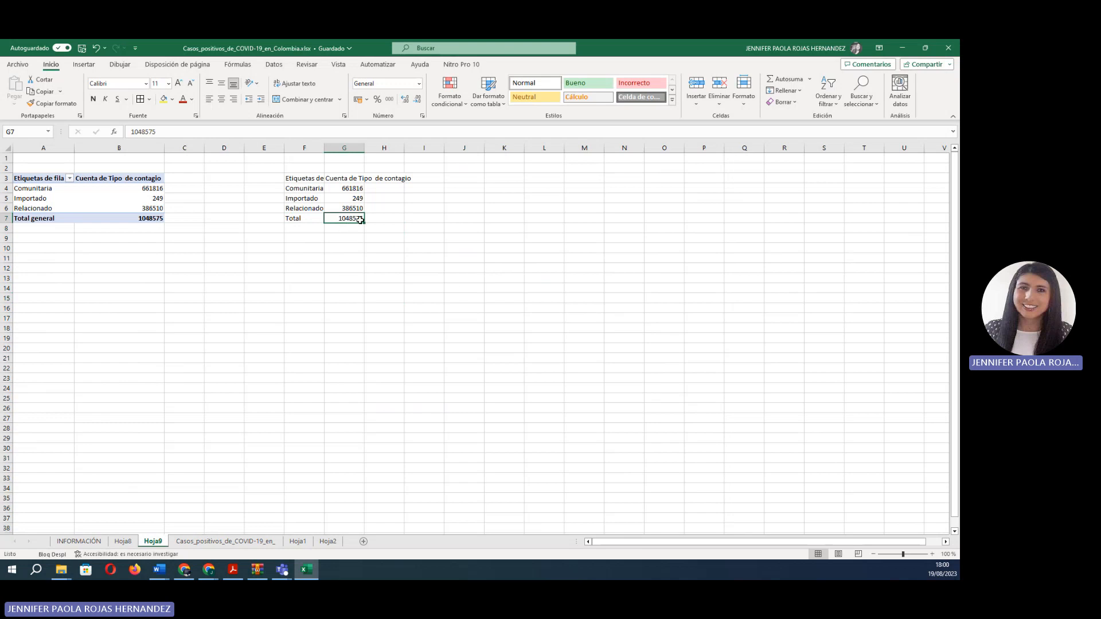
pyautogui.click(235, 542)
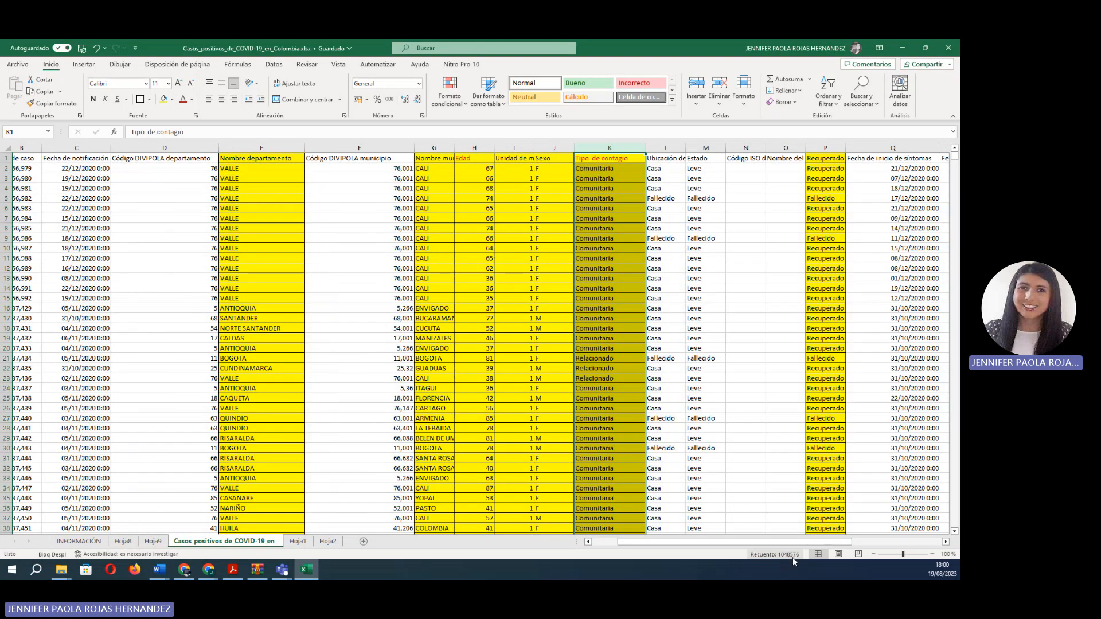
pyautogui.click(610, 167)
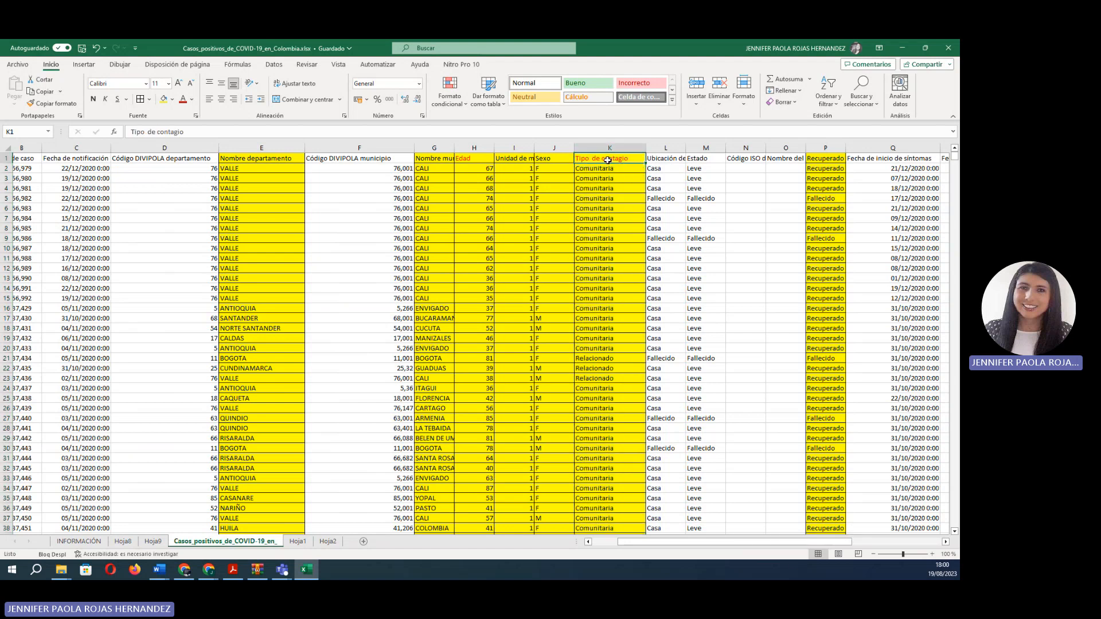
pyautogui.click(155, 541)
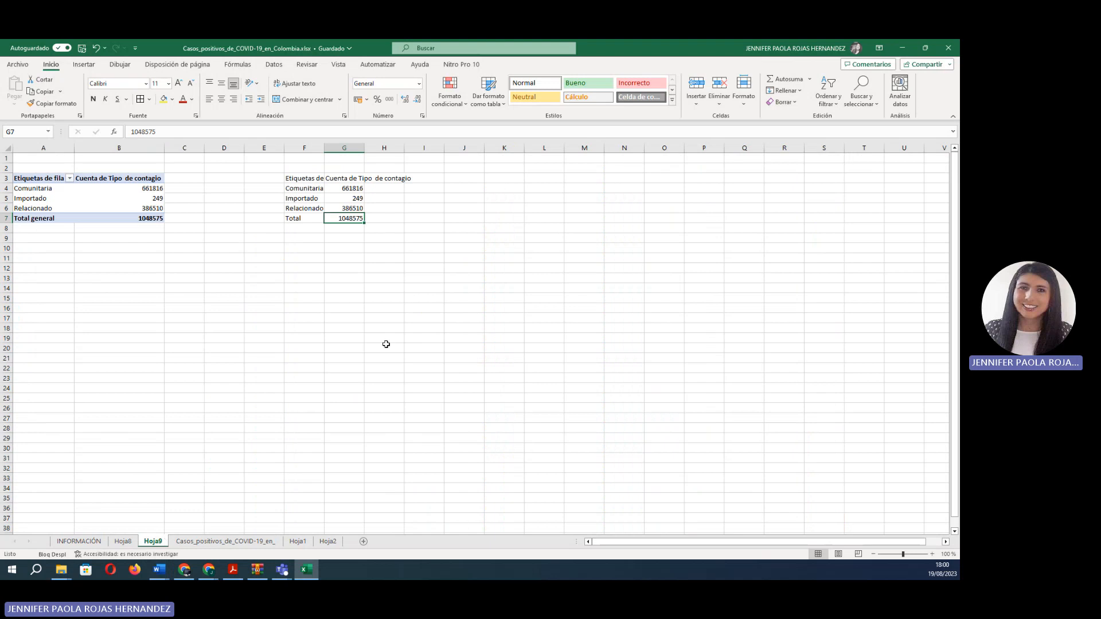
# - Replace the count header in cell G3 of the pasted table with "f" and centre it horizontally
pyautogui.click(430, 235)
pyautogui.click(358, 177)
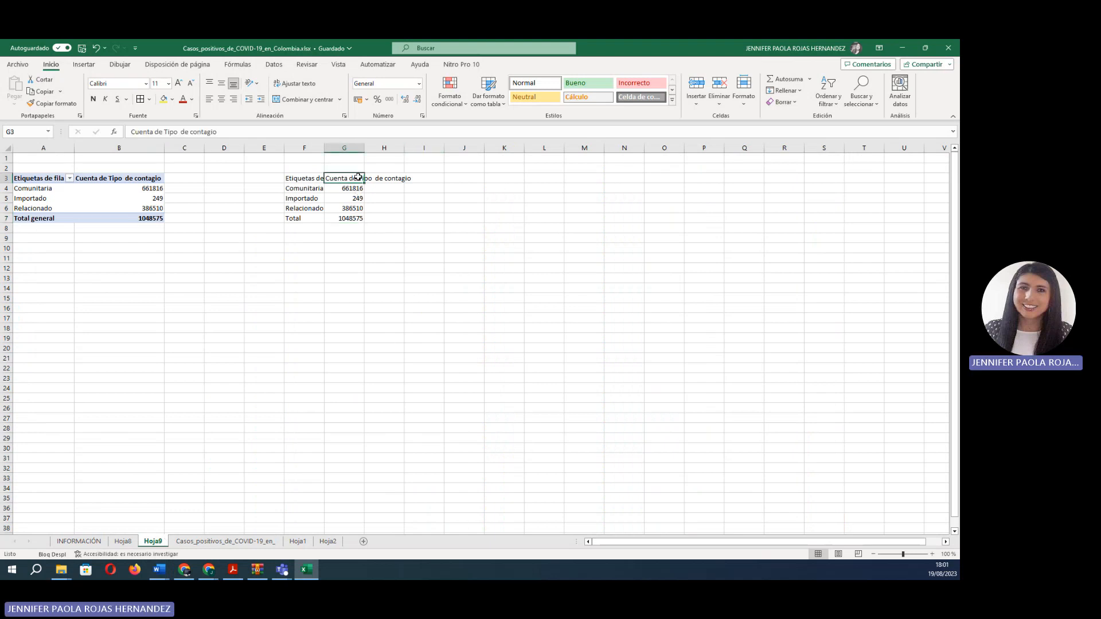
pyautogui.moveTo(358, 177); pyautogui.dragTo(403, 179)
pyautogui.press('Delete')
pyautogui.moveTo(401, 279); pyautogui.dragTo(407, 278)
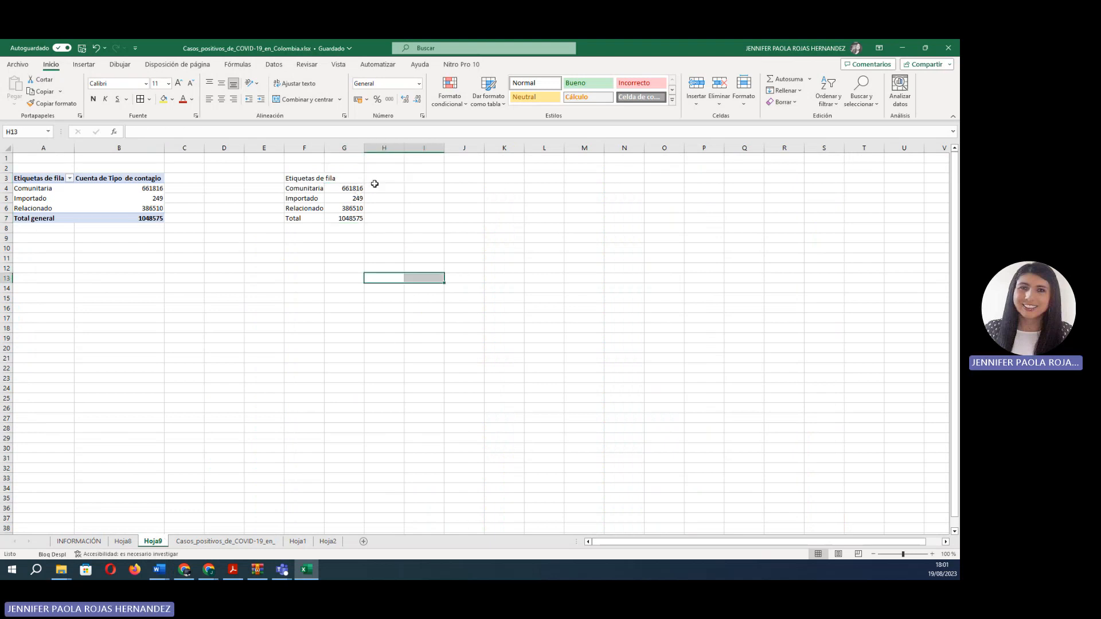
pyautogui.click(361, 176)
pyautogui.write('f')
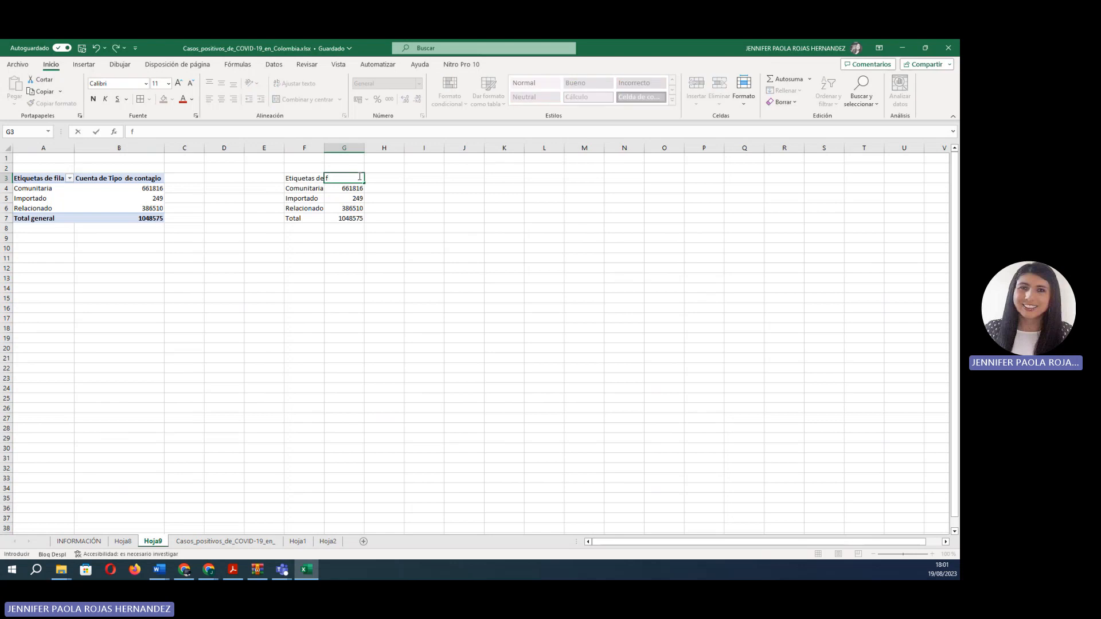
pyautogui.click(783, 258)
pyautogui.click(347, 180)
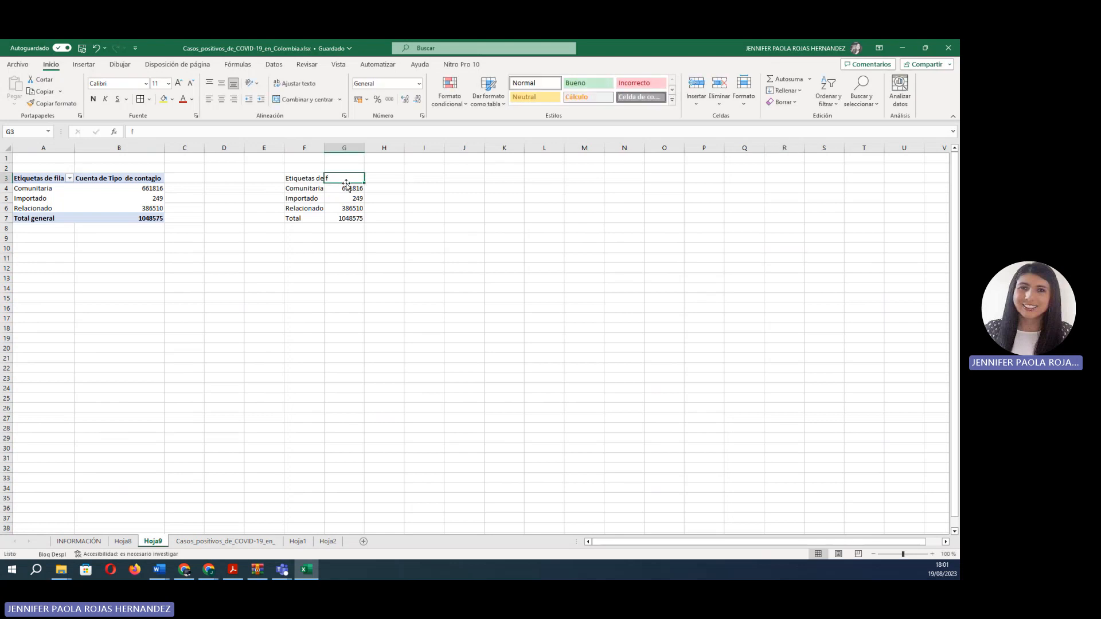
pyautogui.click(221, 100)
pyautogui.click(437, 257)
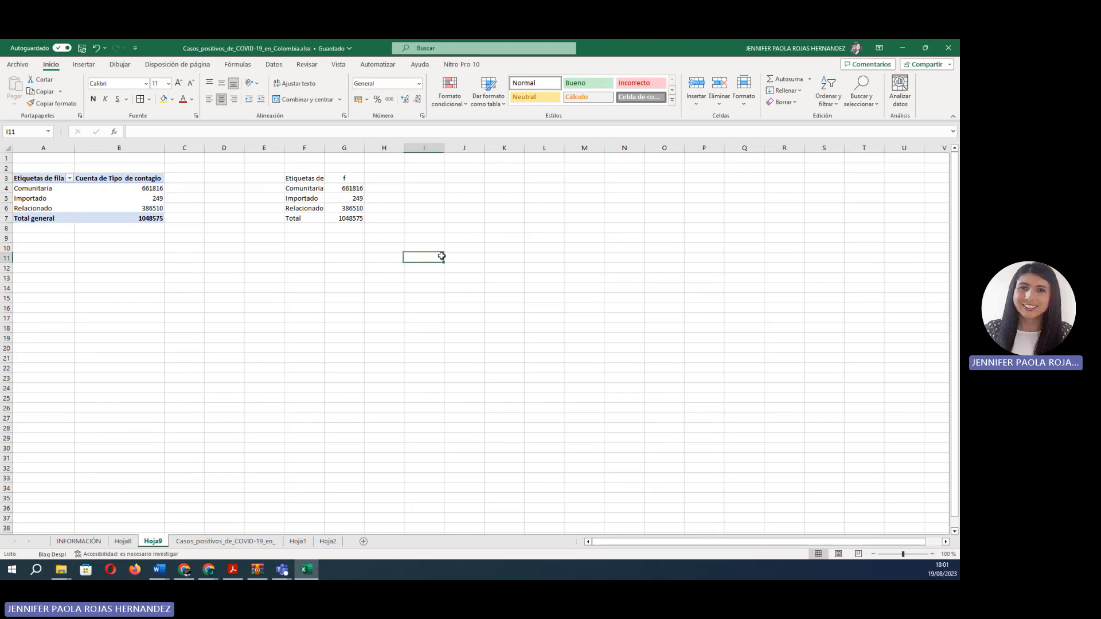
# - Replace the row-label header in cell F3 of the pasted table with "Tipo de contagio"
pyautogui.click(306, 187)
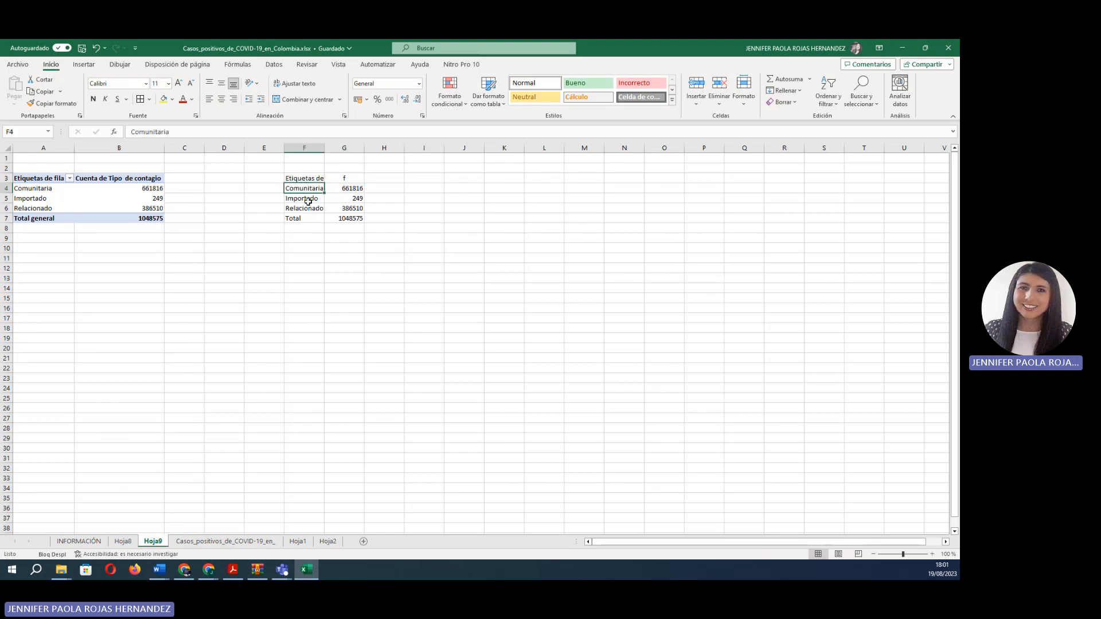
pyautogui.click(308, 199)
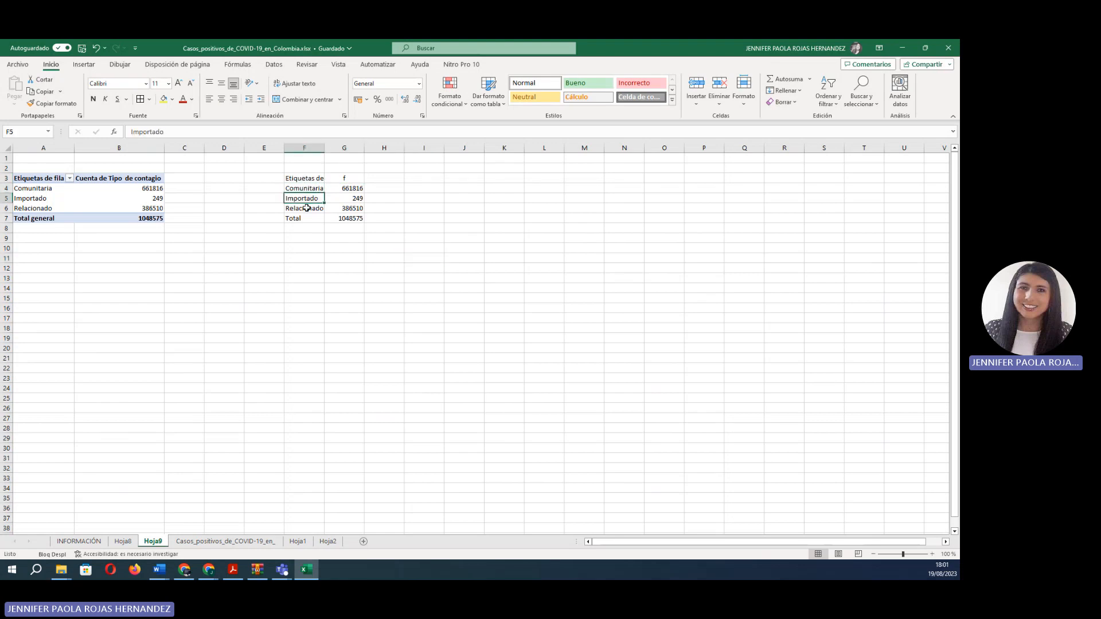
pyautogui.click(307, 207)
pyautogui.click(306, 184)
pyautogui.click(309, 178)
pyautogui.press('BackSpace')
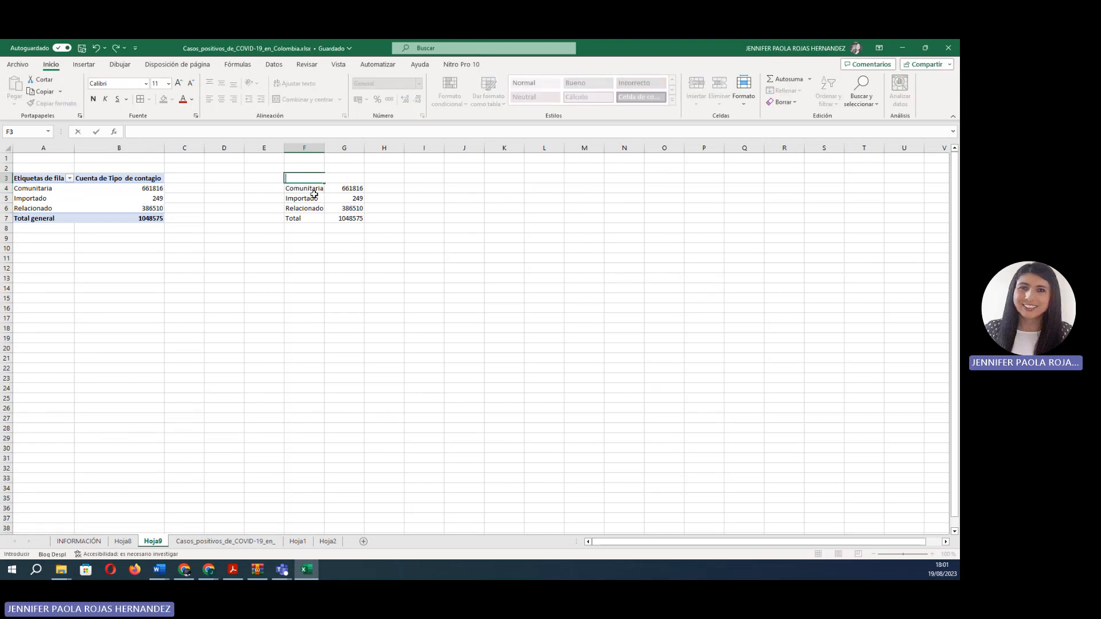
pyautogui.write('Tipo de')
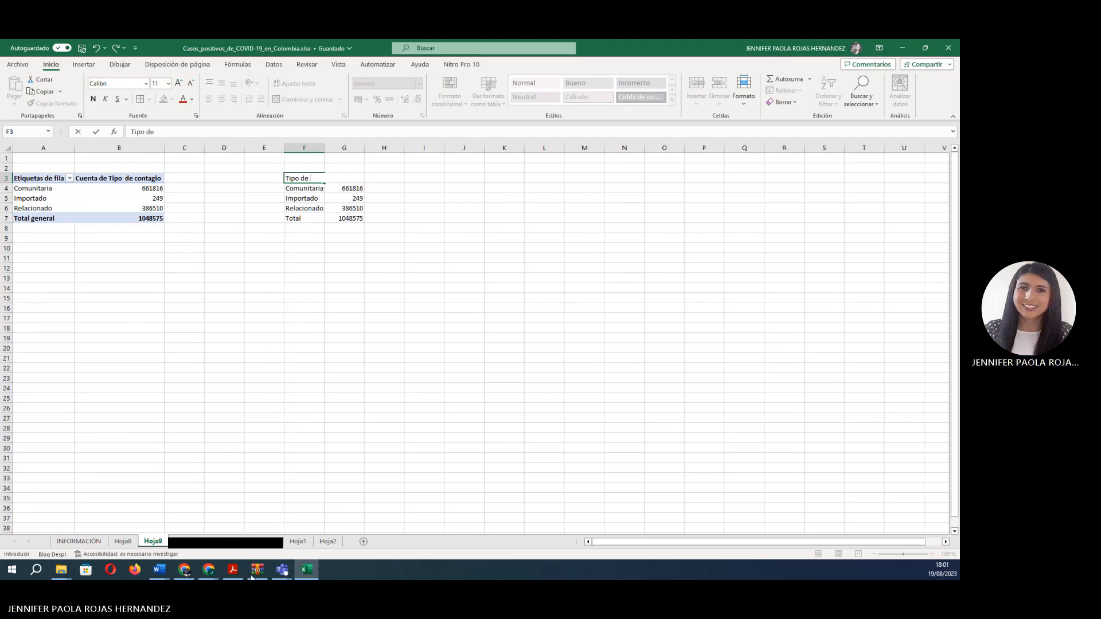
pyautogui.click(237, 542)
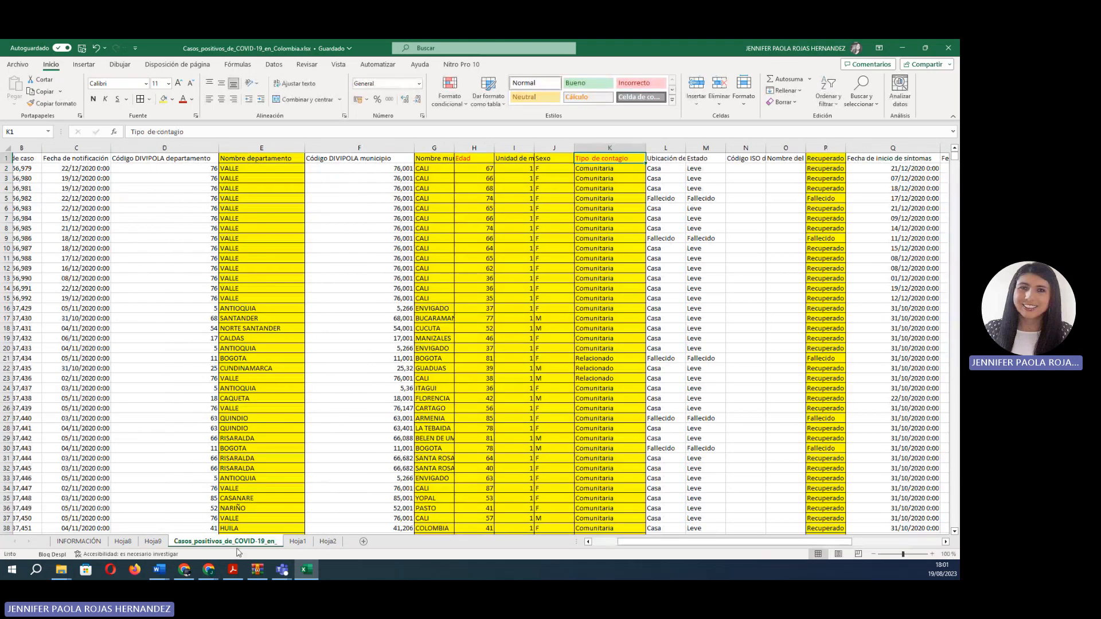
pyautogui.click(163, 544)
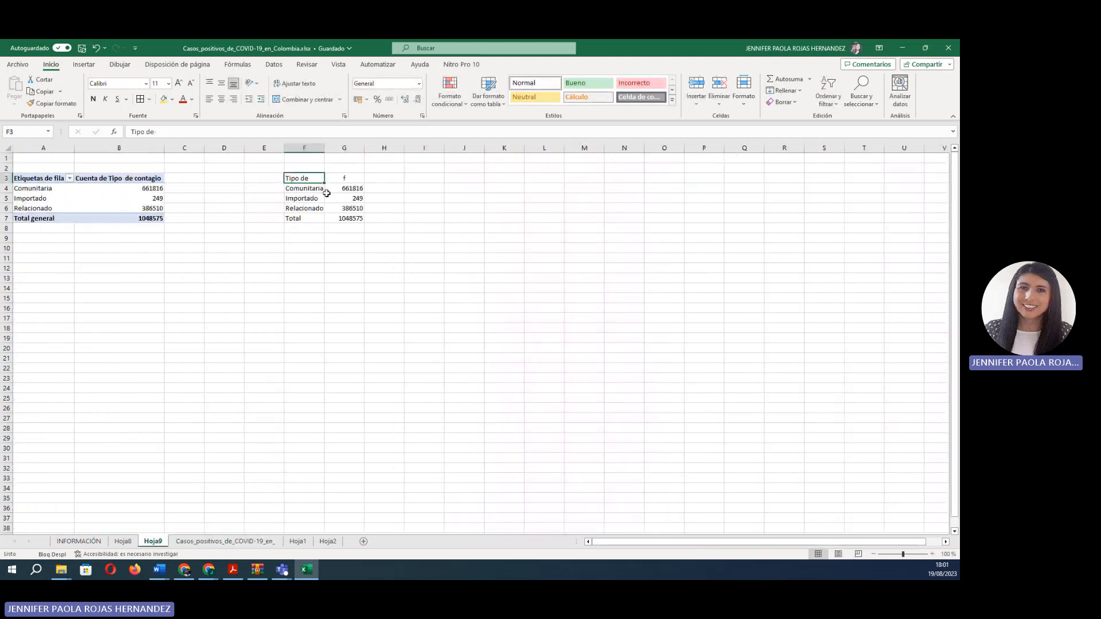
pyautogui.doubleClick(310, 178)
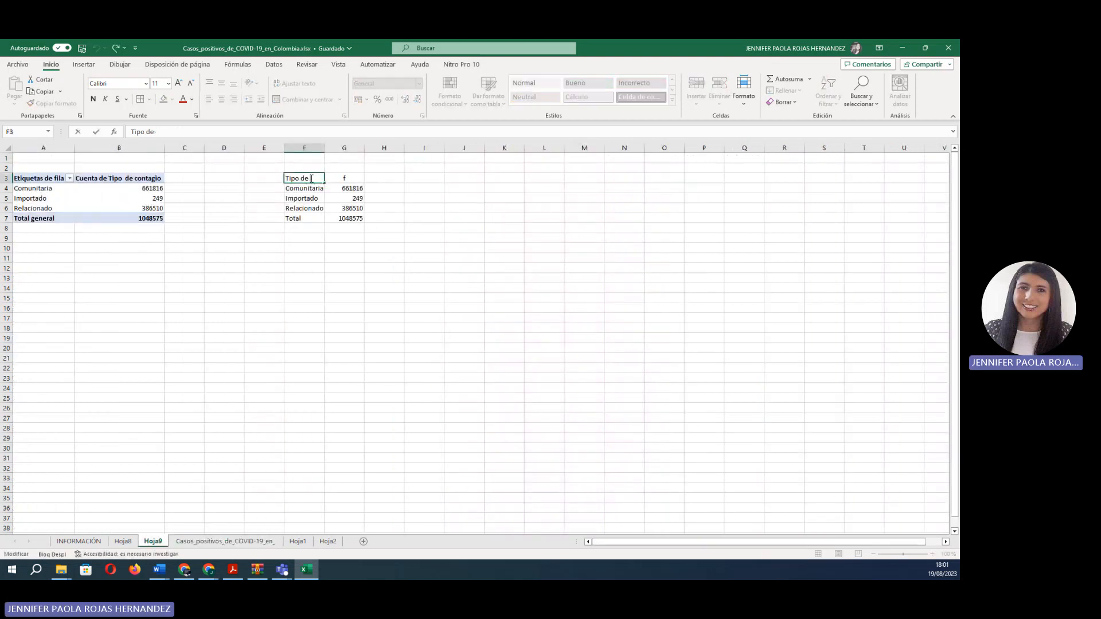
pyautogui.write('contagio')
pyautogui.click(544, 239)
# - Add the column headers "fr" in H3 and "%" in I3 beside the frequency column
pyautogui.click(386, 179)
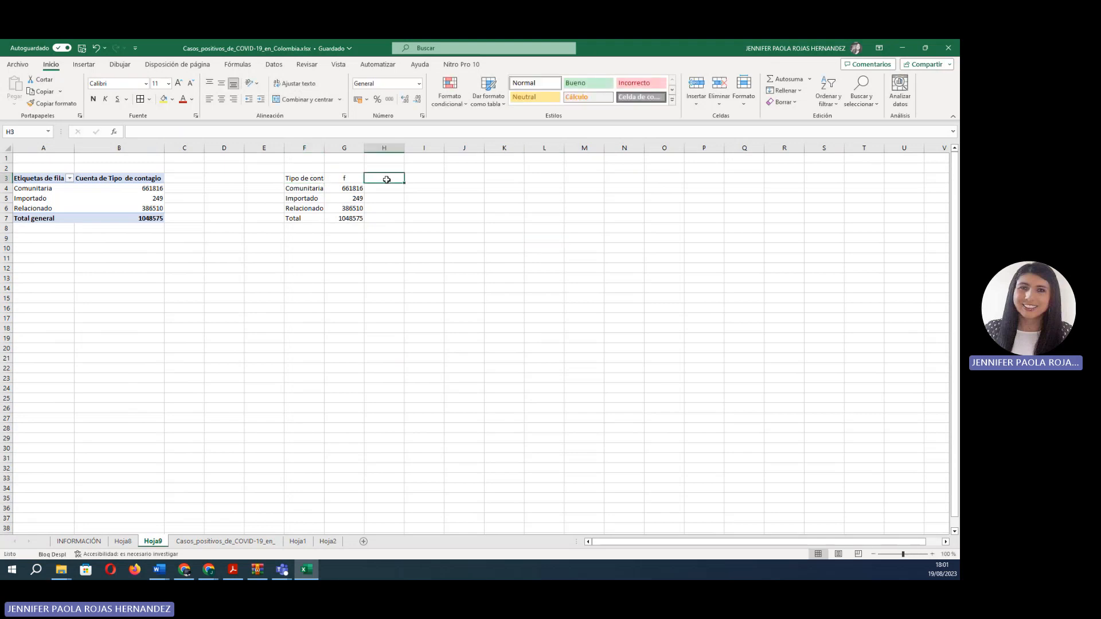
pyautogui.write('fr')
pyautogui.click(428, 179)
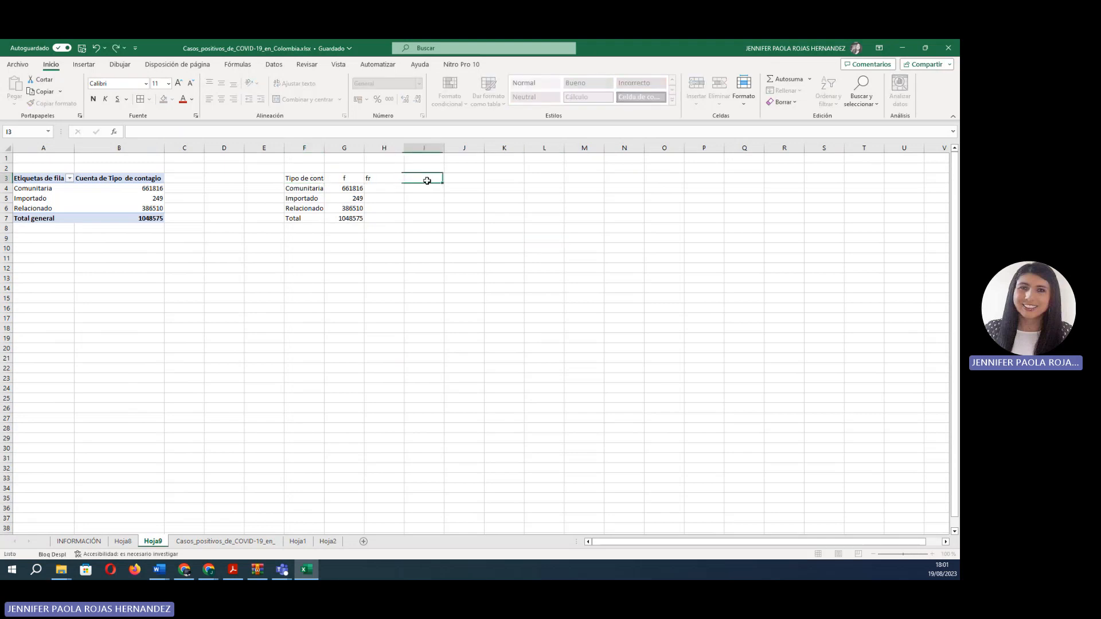
pyautogui.write('&')
pyautogui.click(390, 254)
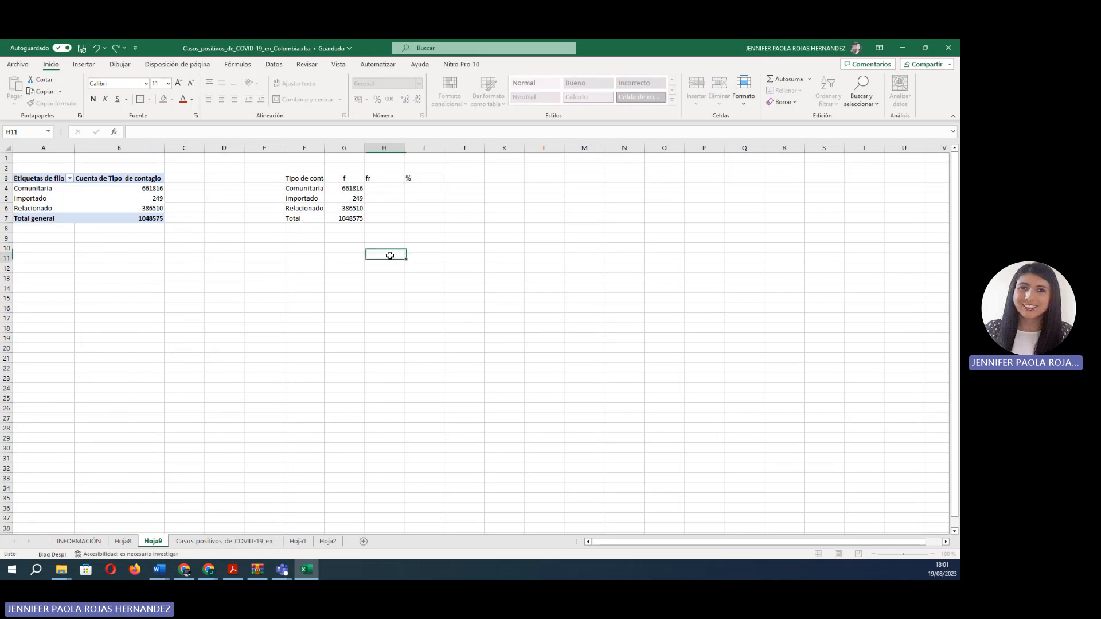
# - Calculate the relative frequency in H4 with =G4/G$7 and fill the formula down to H6
pyautogui.click(385, 189)
pyautogui.write('=')
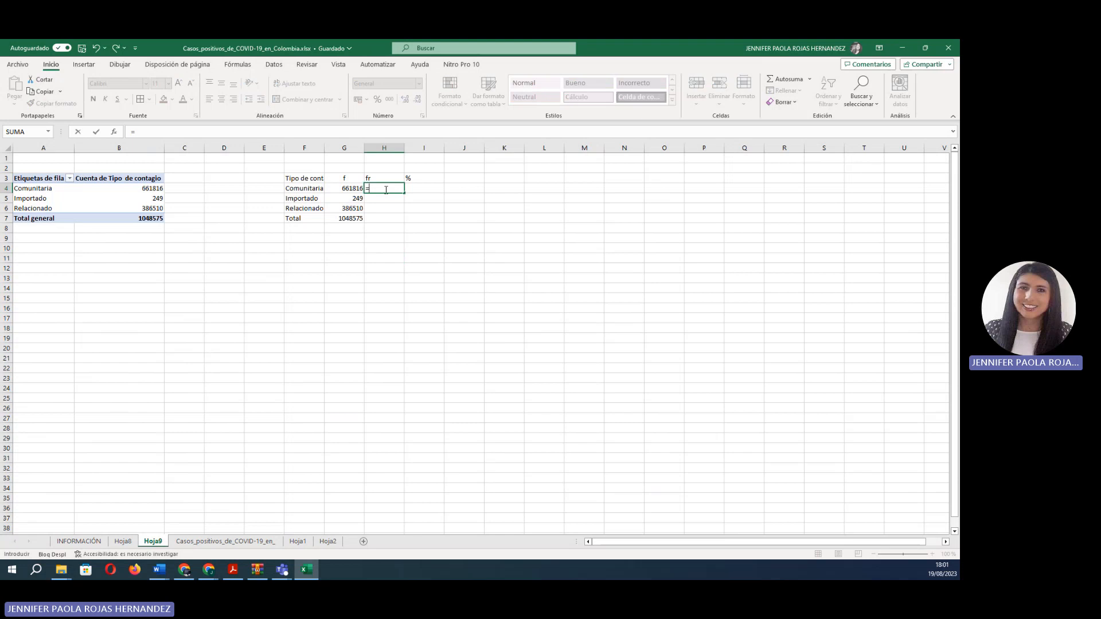
pyautogui.click(342, 192)
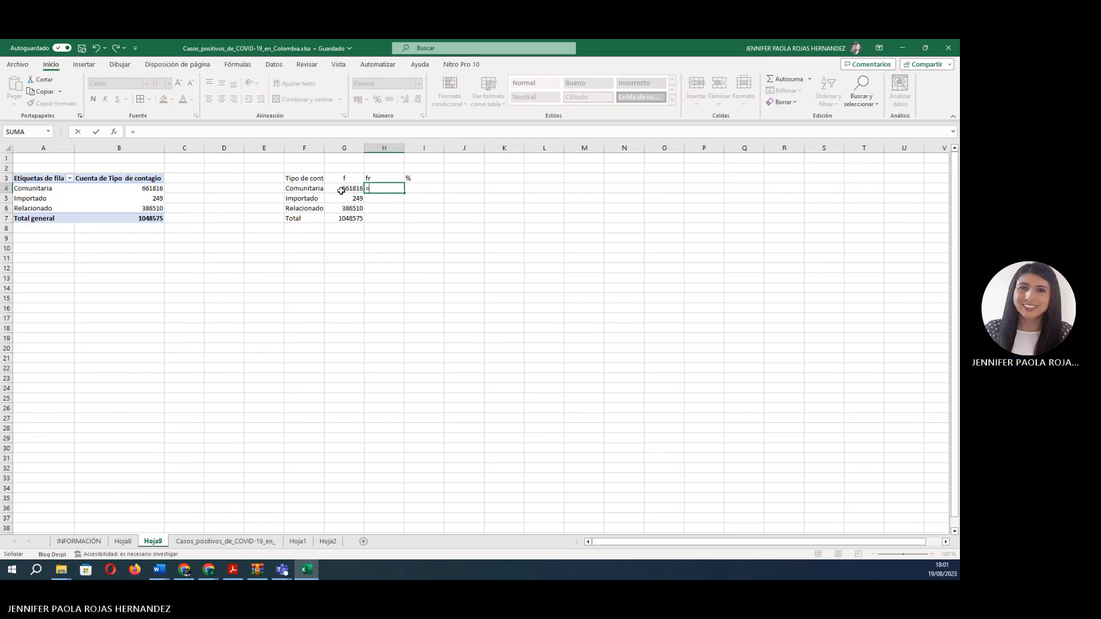
pyautogui.write('/')
pyautogui.click(351, 219)
pyautogui.click(385, 191)
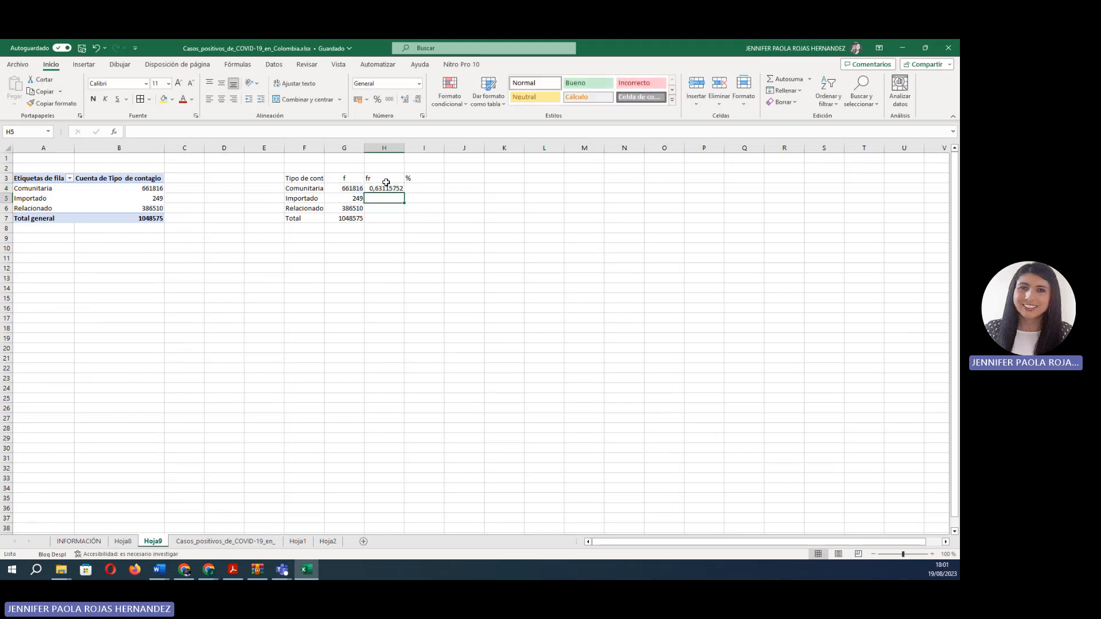
pyautogui.hotkey('ctrl', 'Return')
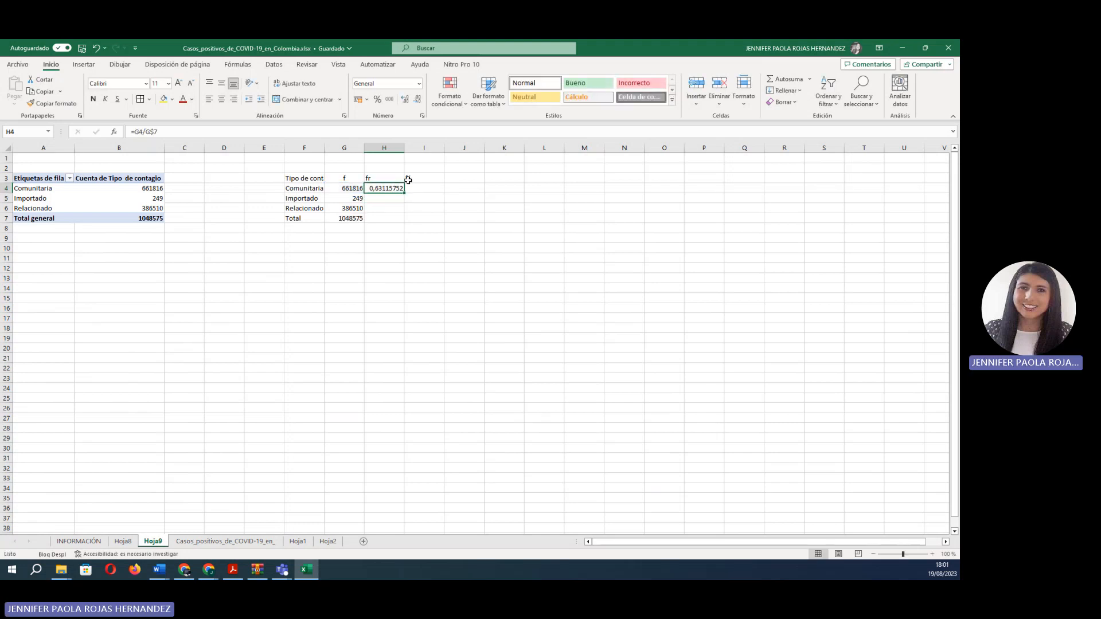
pyautogui.moveTo(405, 193); pyautogui.dragTo(404, 212)
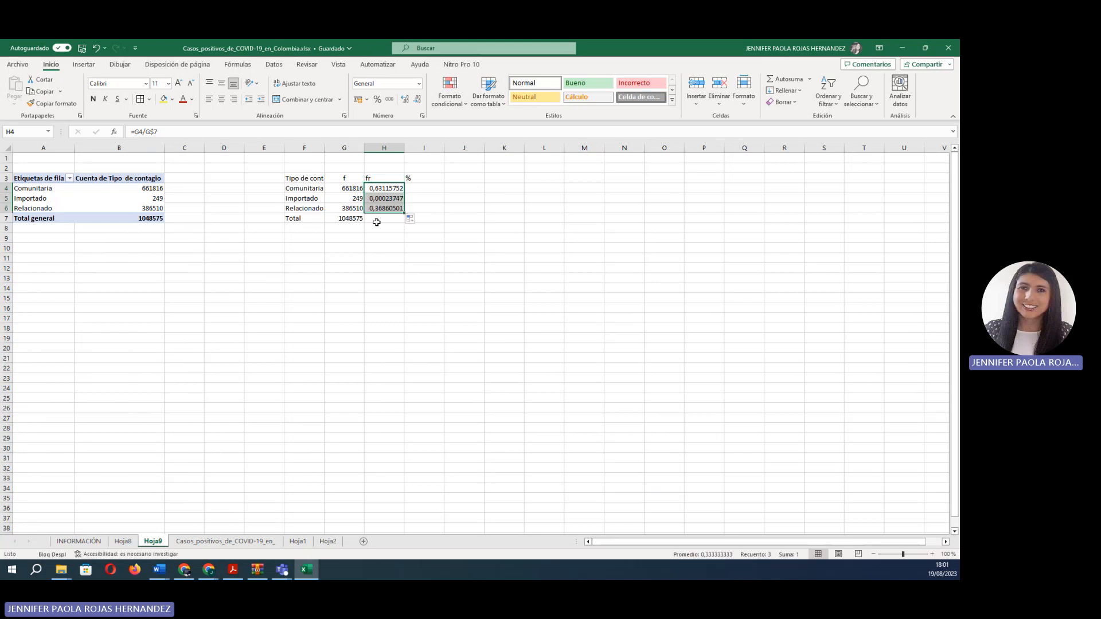
# - Total the relative frequencies in H7 with a SUMA formula over H4:H6
pyautogui.click(377, 220)
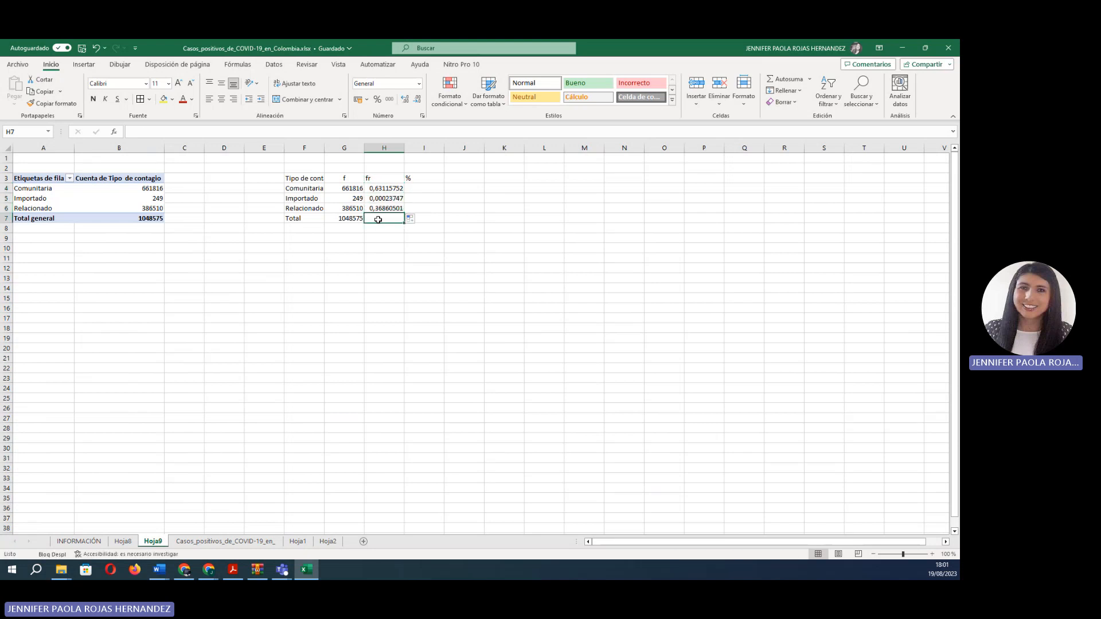
pyautogui.write('=suma(')
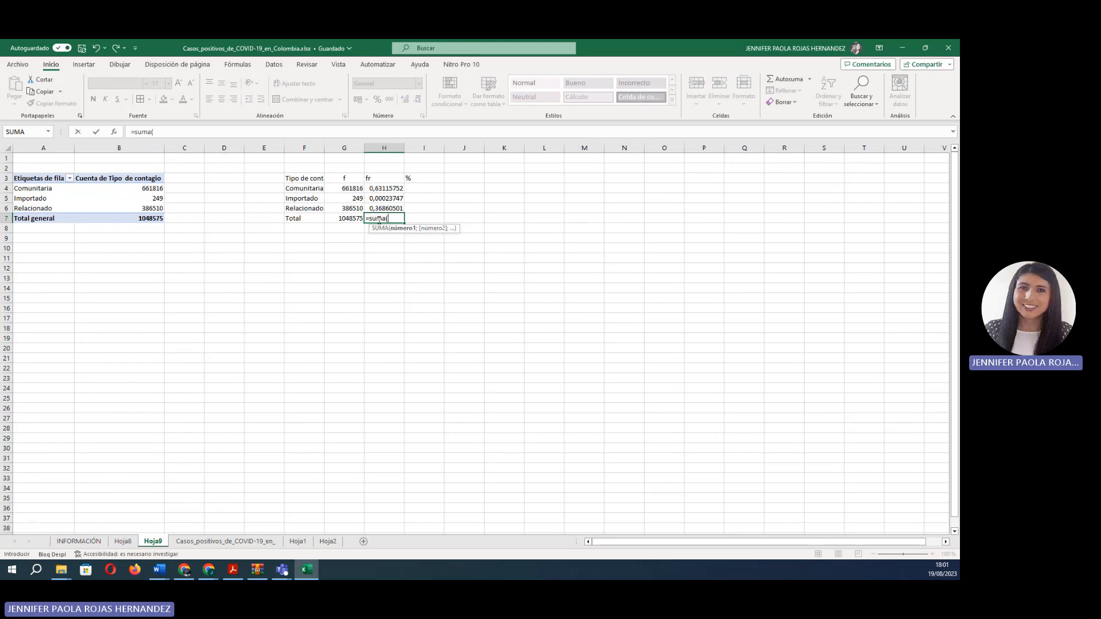
pyautogui.moveTo(388, 186); pyautogui.dragTo(387, 207)
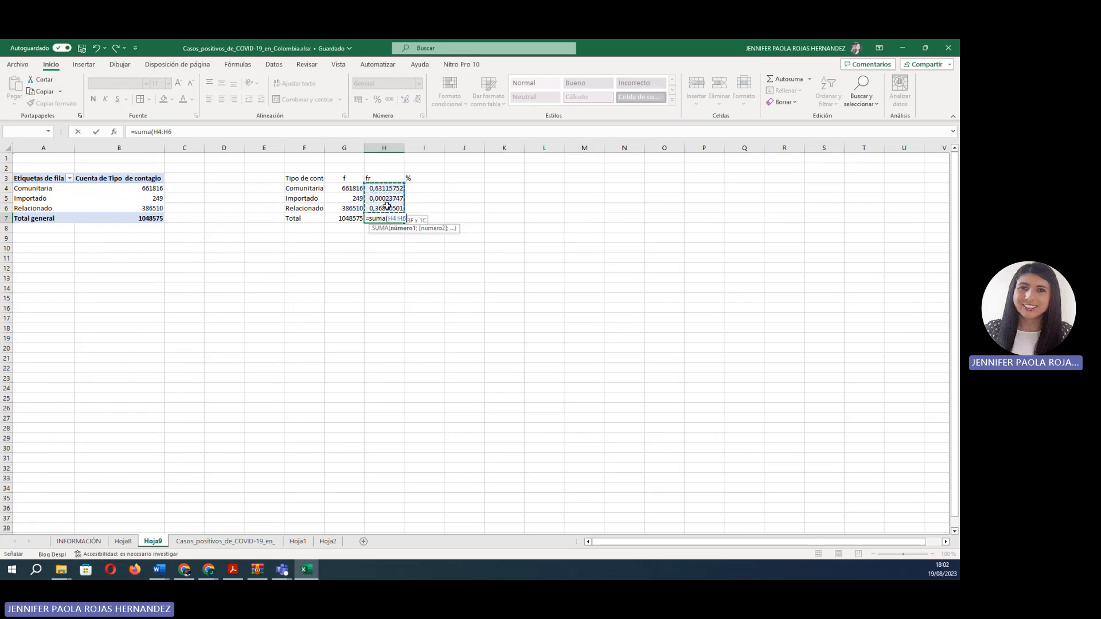
pyautogui.press('Return')
pyautogui.click(427, 299)
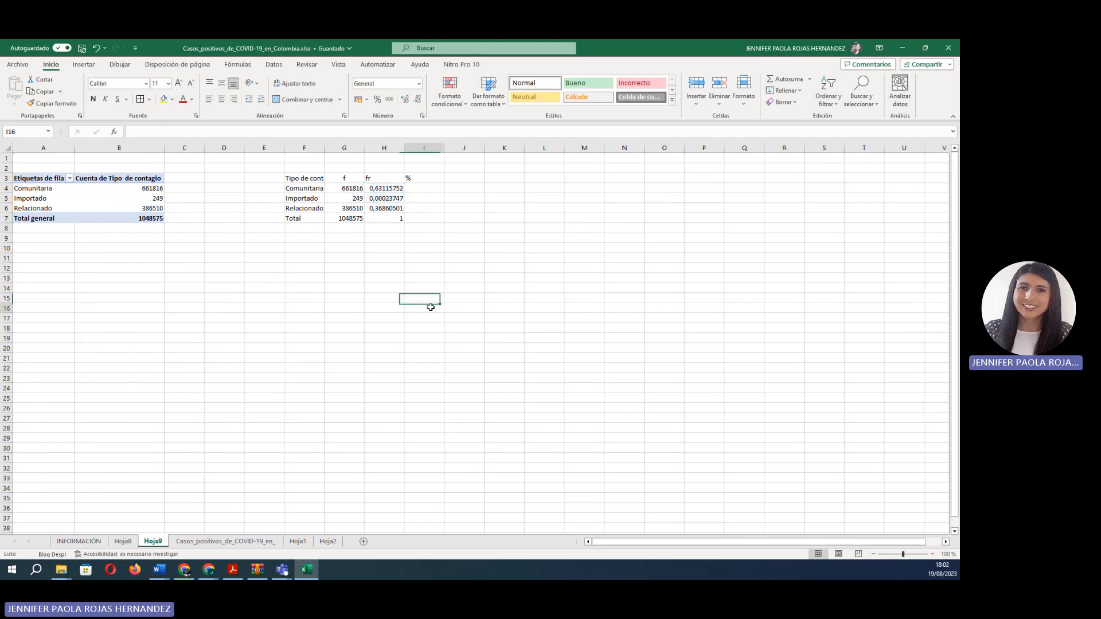
pyautogui.click(428, 308)
# - Reference the relative frequency in I4 with =H4 and fill the formula down to I6
pyautogui.click(416, 188)
pyautogui.write('=')
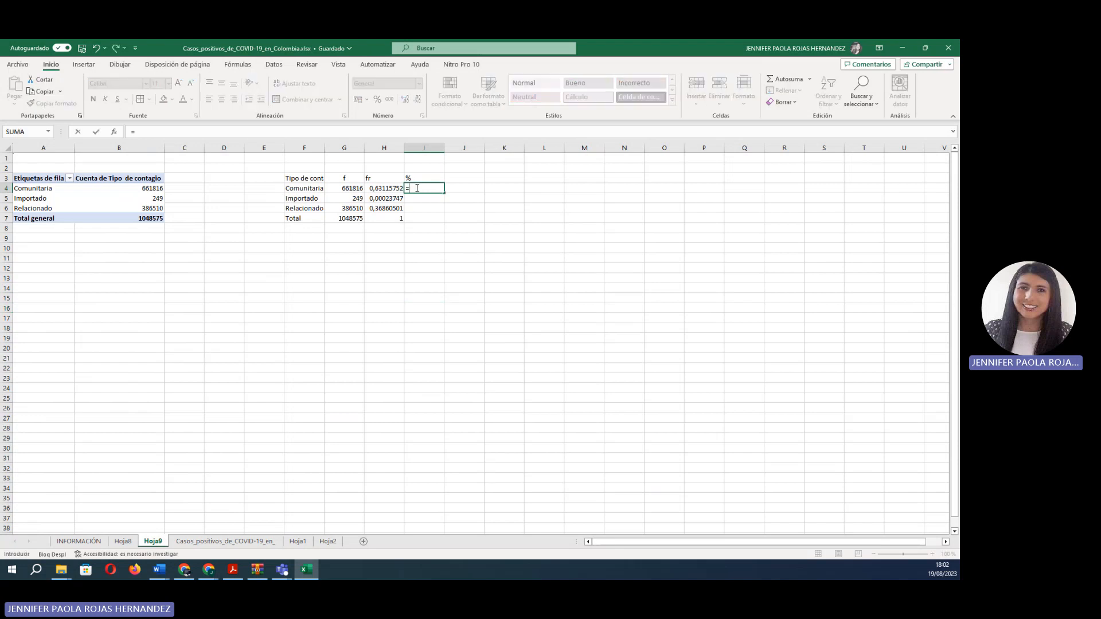
pyautogui.click(385, 187)
pyautogui.press('Return')
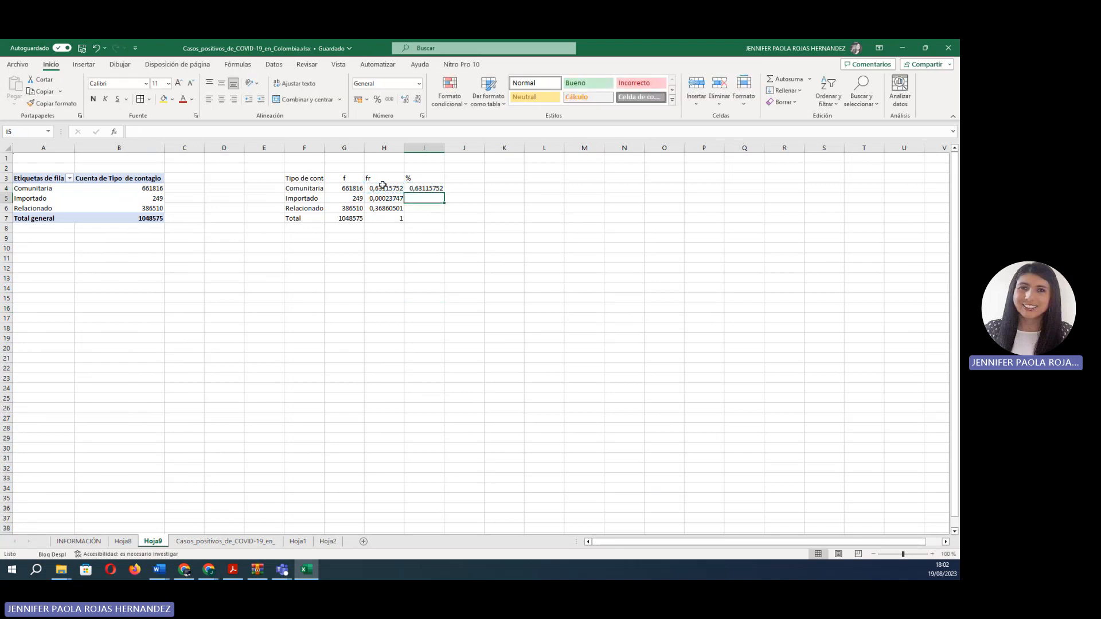
pyautogui.click(429, 189)
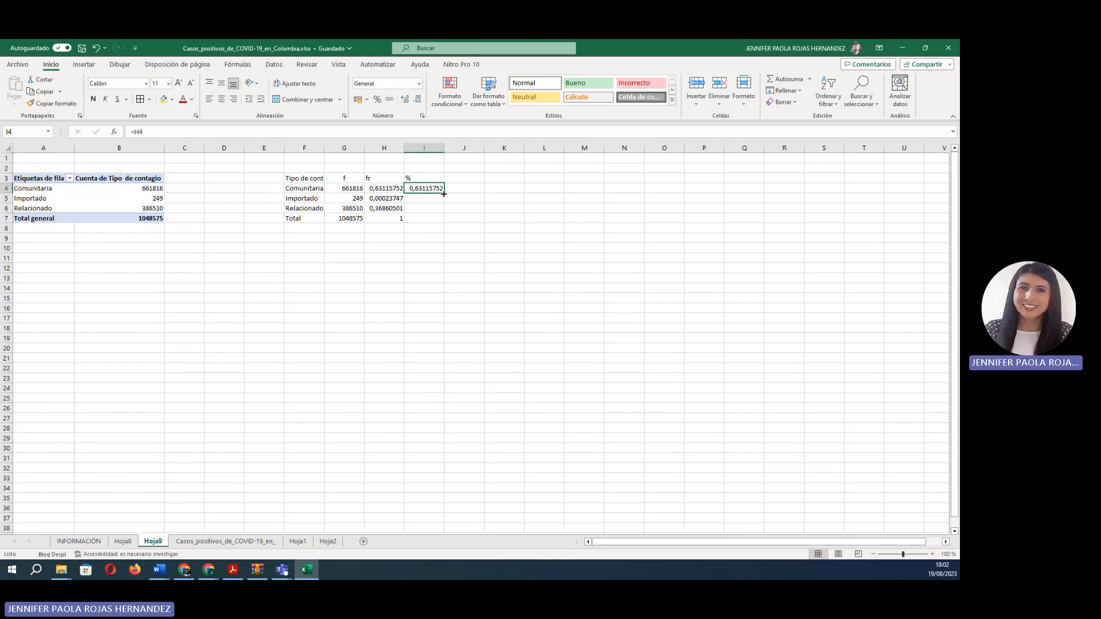
pyautogui.moveTo(445, 192)
pyautogui.mouseDown()
pyautogui.moveTo(443, 221)
pyautogui.moveTo(439, 211)
pyautogui.mouseUp()
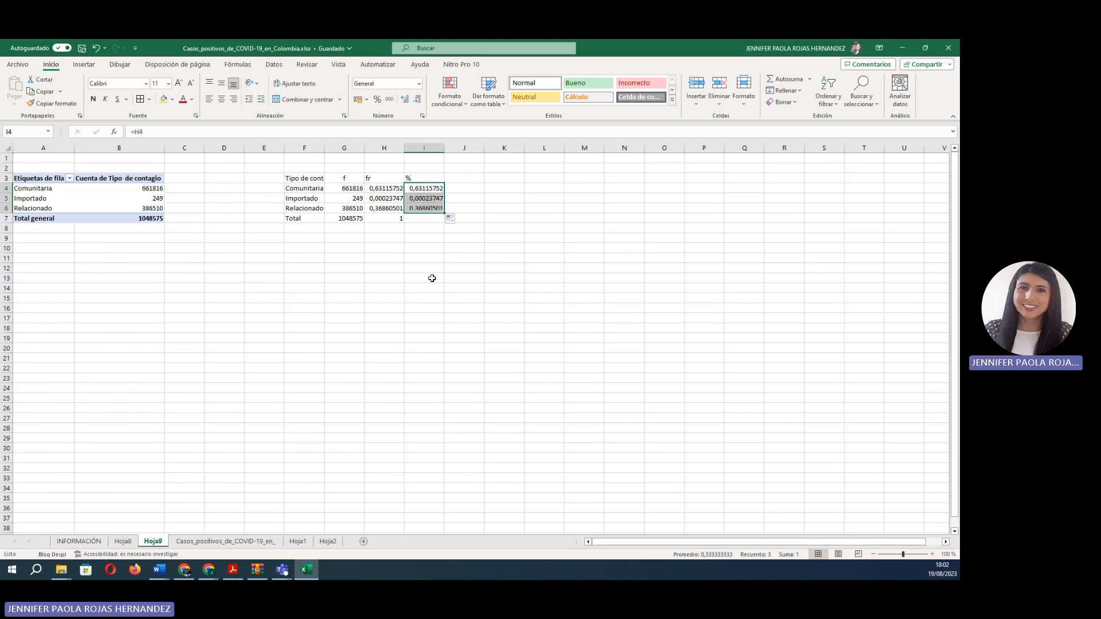
# - Format cells I4:I6 of the % column as percentages with two decimal places
pyautogui.click(415, 98)
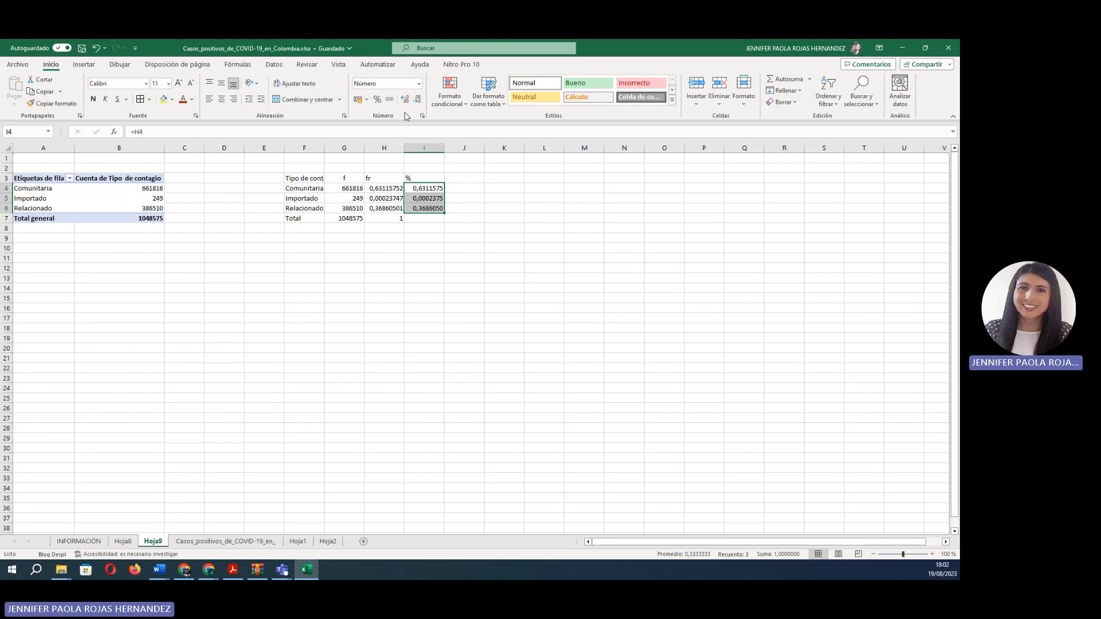
pyautogui.click(377, 99)
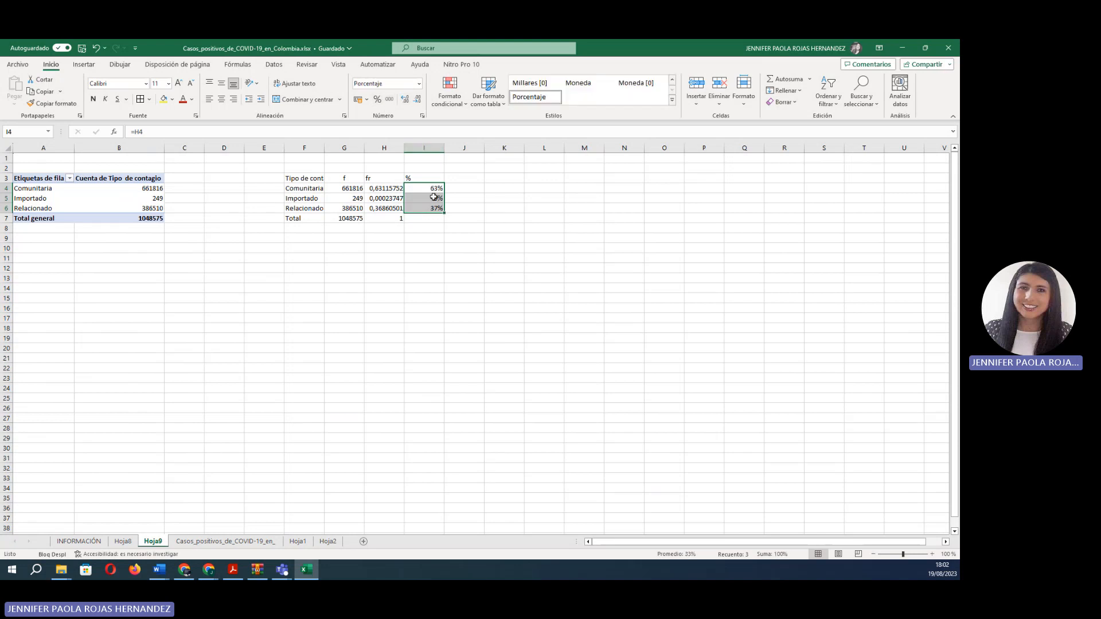
pyautogui.click(462, 258)
pyautogui.click(436, 198)
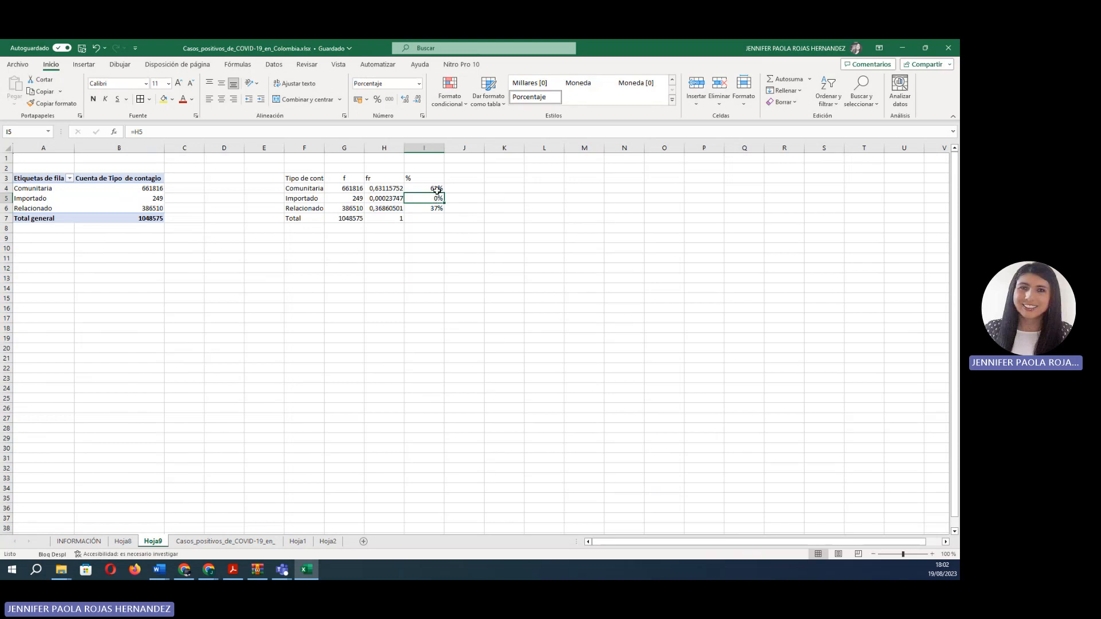
pyautogui.moveTo(434, 187); pyautogui.dragTo(433, 208)
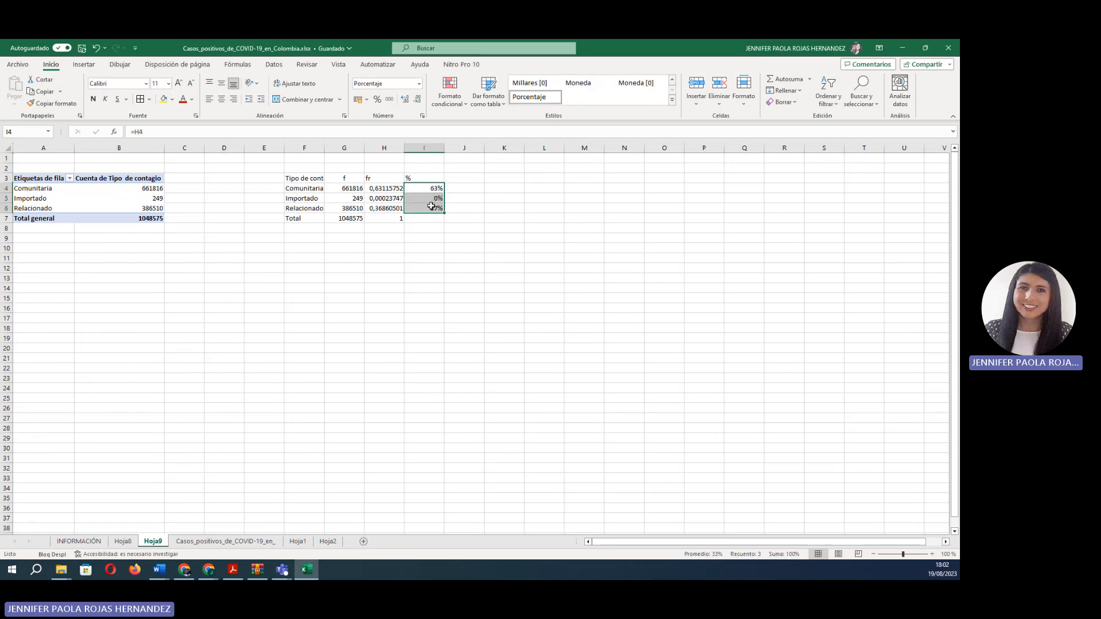
pyautogui.click(401, 101)
pyautogui.click(402, 101)
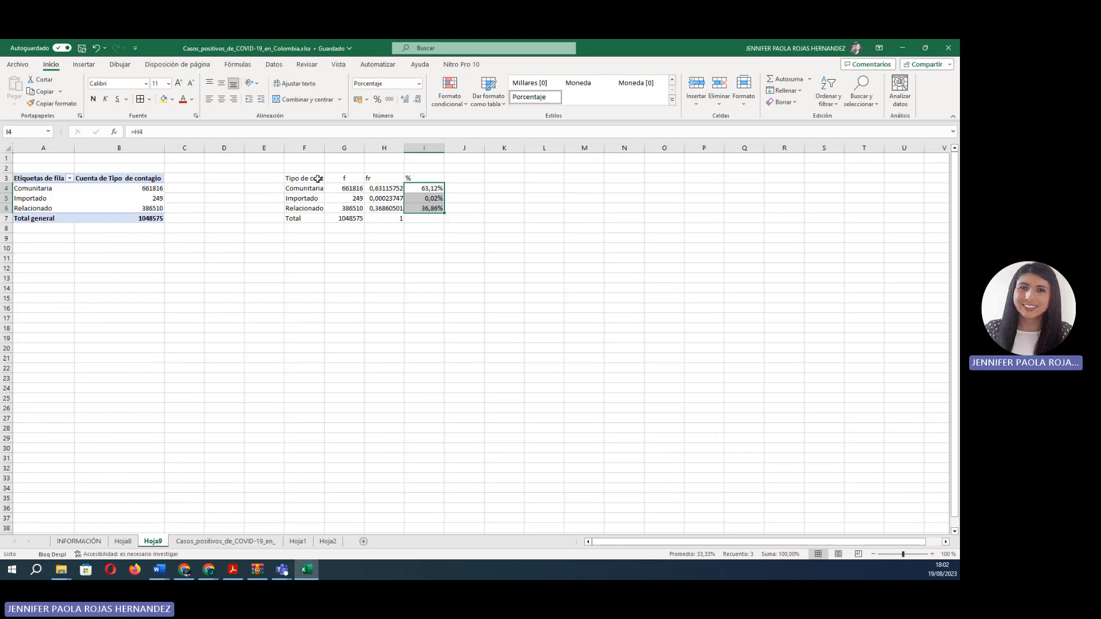
pyautogui.click(315, 178)
pyautogui.click(459, 247)
pyautogui.click(430, 204)
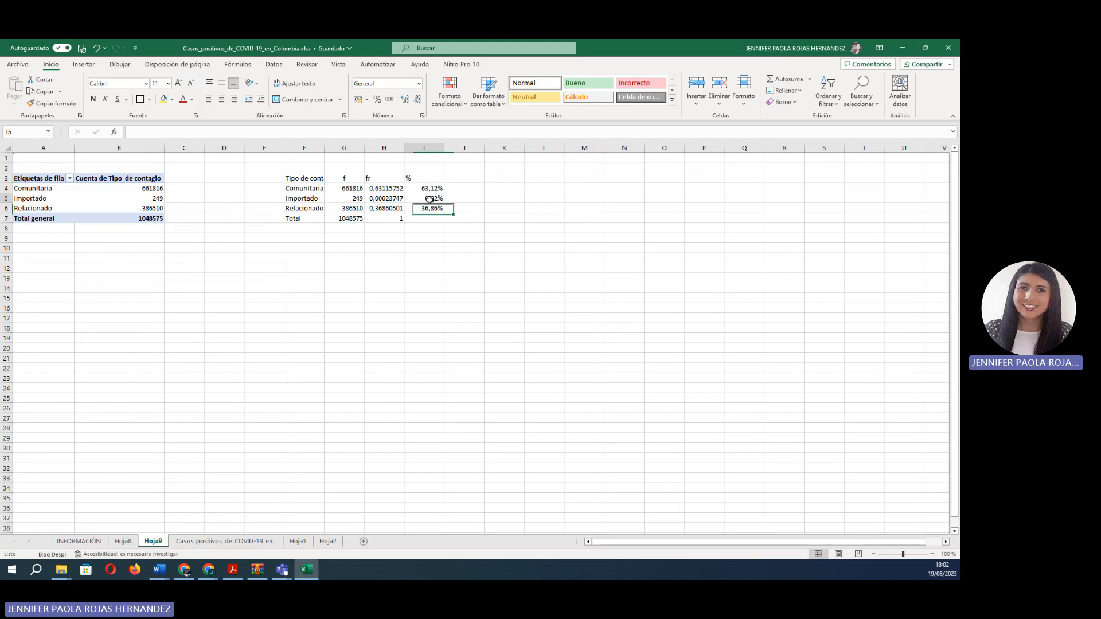
pyautogui.click(430, 199)
pyautogui.click(439, 260)
# - Apply borders to all cells of the frequency table in F3:I7
pyautogui.moveTo(304, 178); pyautogui.dragTo(429, 219)
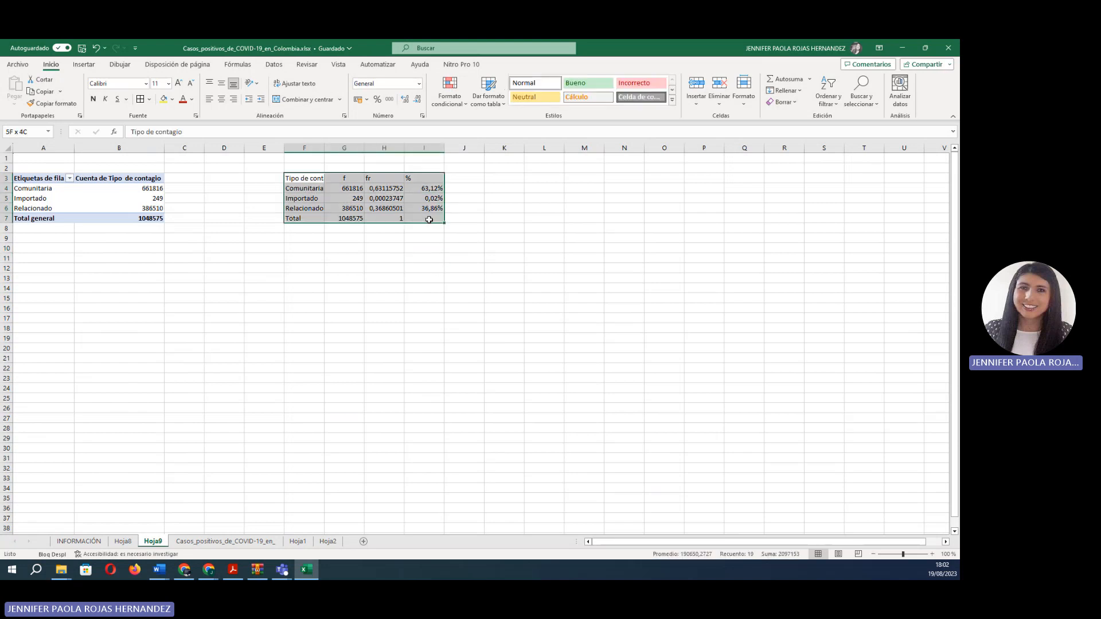
pyautogui.click(140, 100)
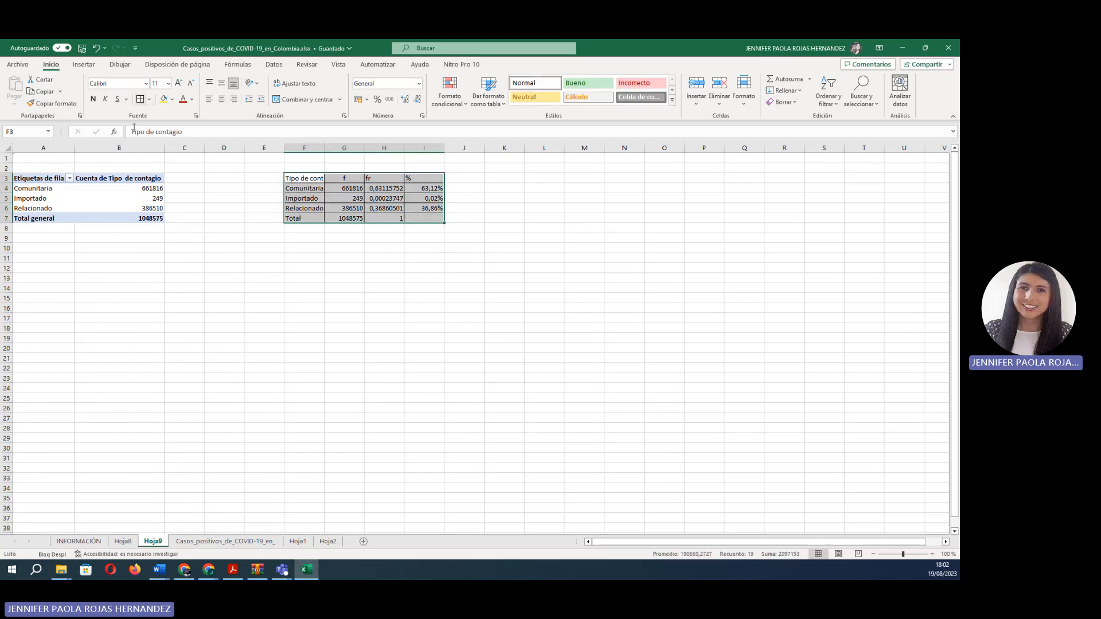
pyautogui.click(397, 276)
# - Make the header row F3:I3 bold and wrap the text of the "Tipo de contagio" header in F3
pyautogui.moveTo(302, 176); pyautogui.dragTo(422, 175)
pyautogui.click(93, 99)
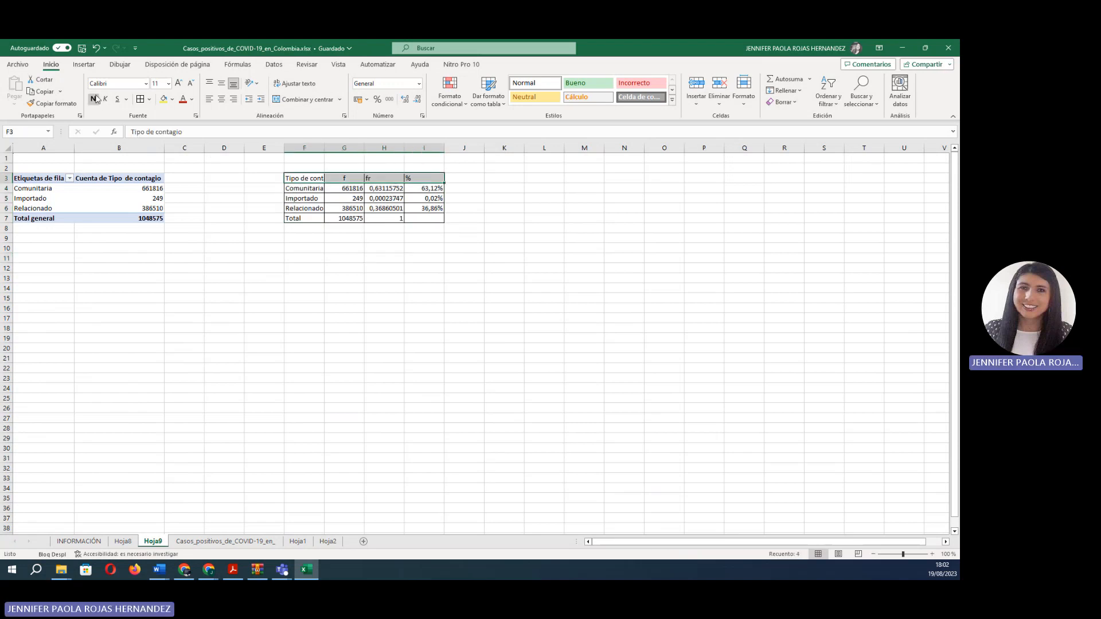
pyautogui.moveTo(383, 338); pyautogui.dragTo(383, 308)
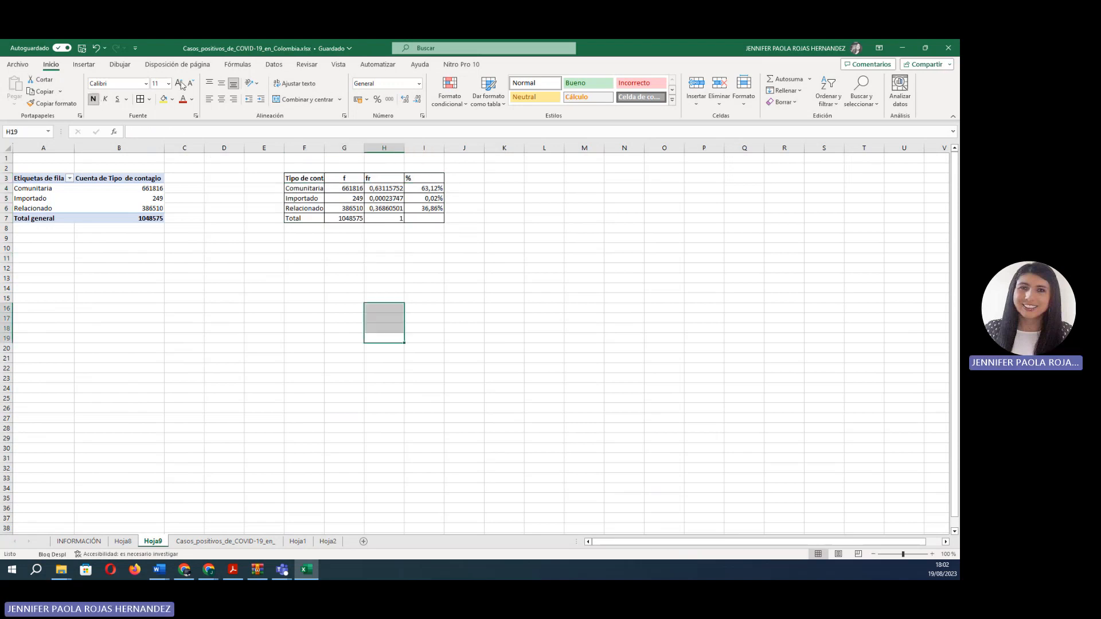
pyautogui.click(309, 180)
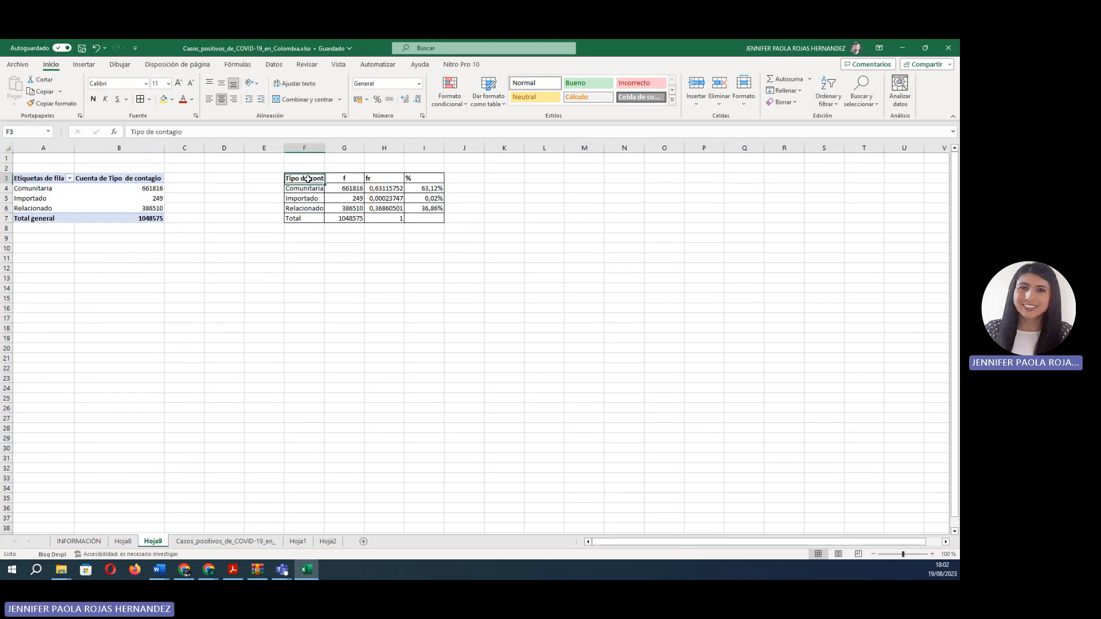
pyautogui.click(294, 83)
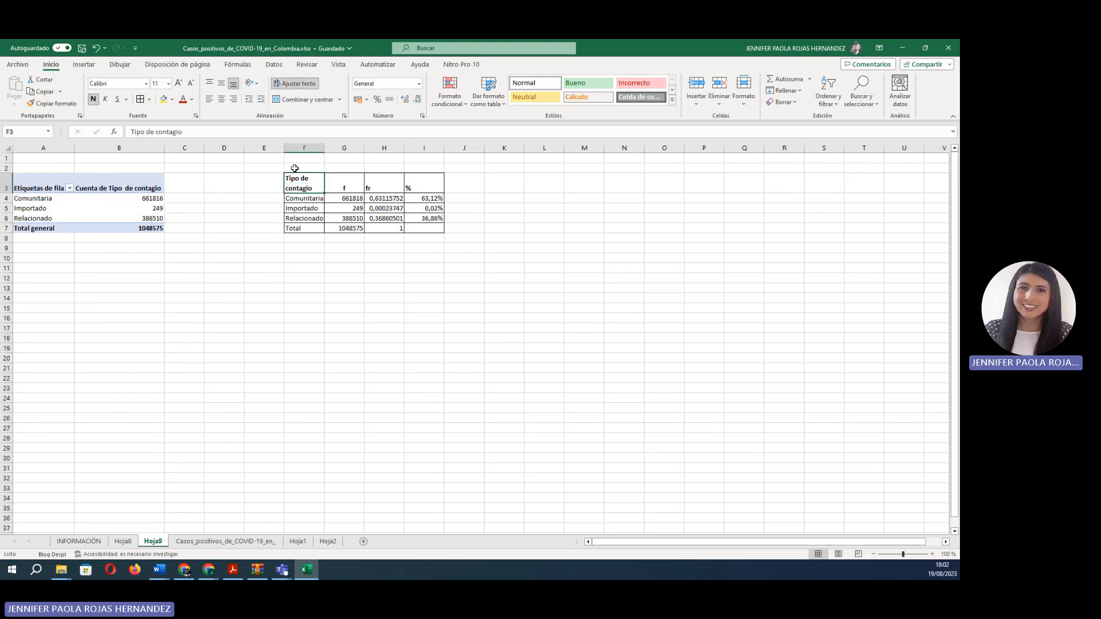
# - Autofit the width of column F to the frequency table's contents
pyautogui.doubleClick(324, 148)
pyautogui.click(508, 369)
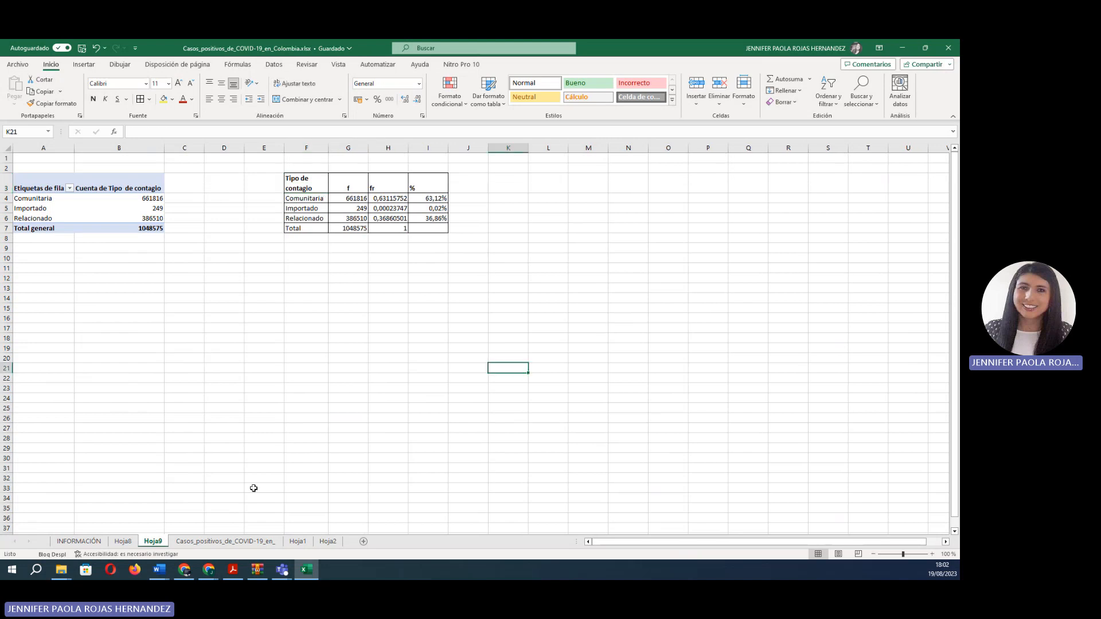
# - Create a pivot table from the Edad column (H) of the Casos_positivos_de_COVID-19_en_ sheet, placed at cell M3 of Hoja9
pyautogui.click(224, 541)
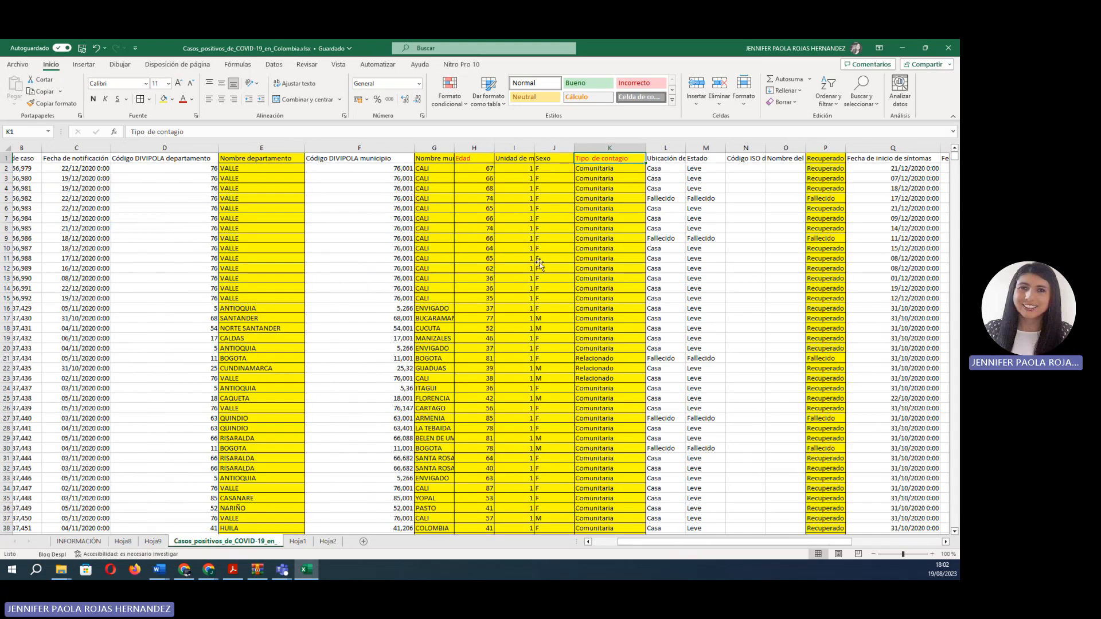
pyautogui.click(476, 147)
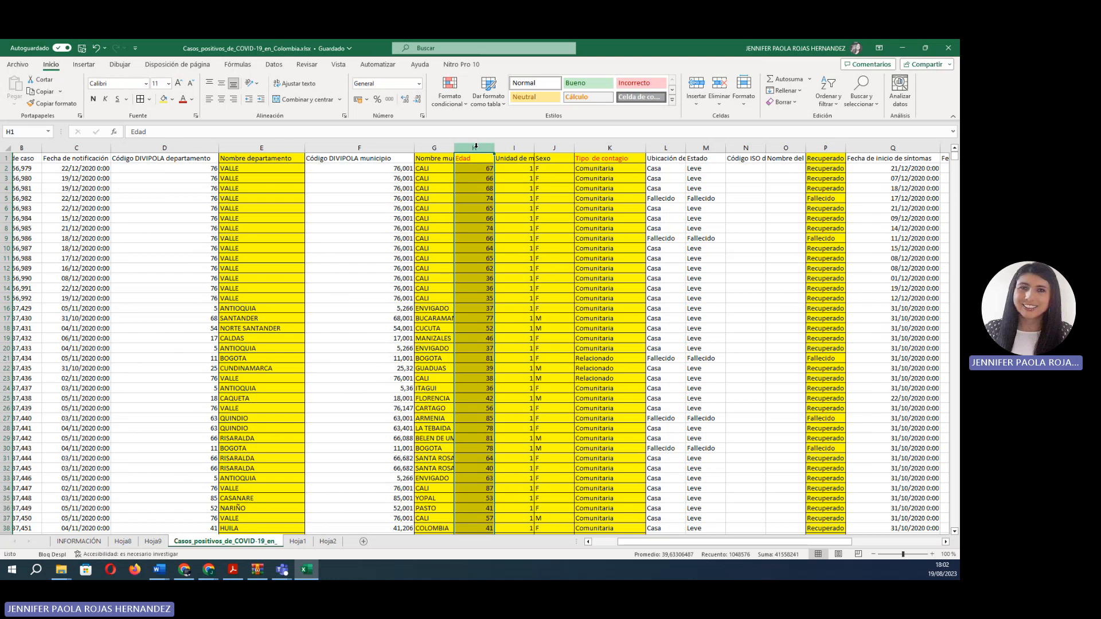
pyautogui.rightClick(475, 147)
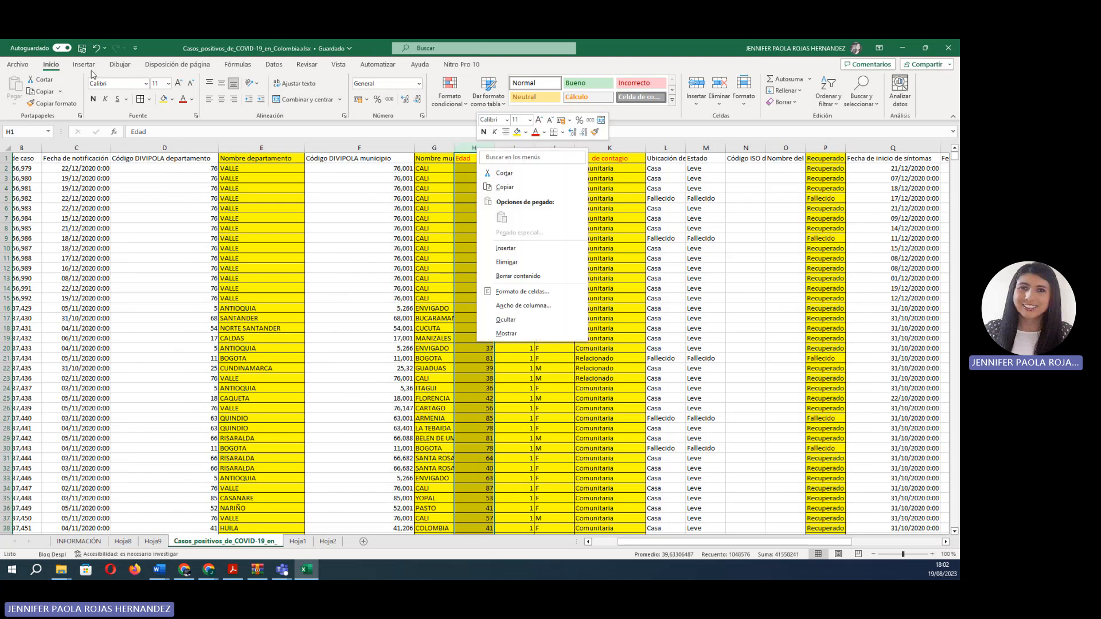
pyautogui.click(87, 62)
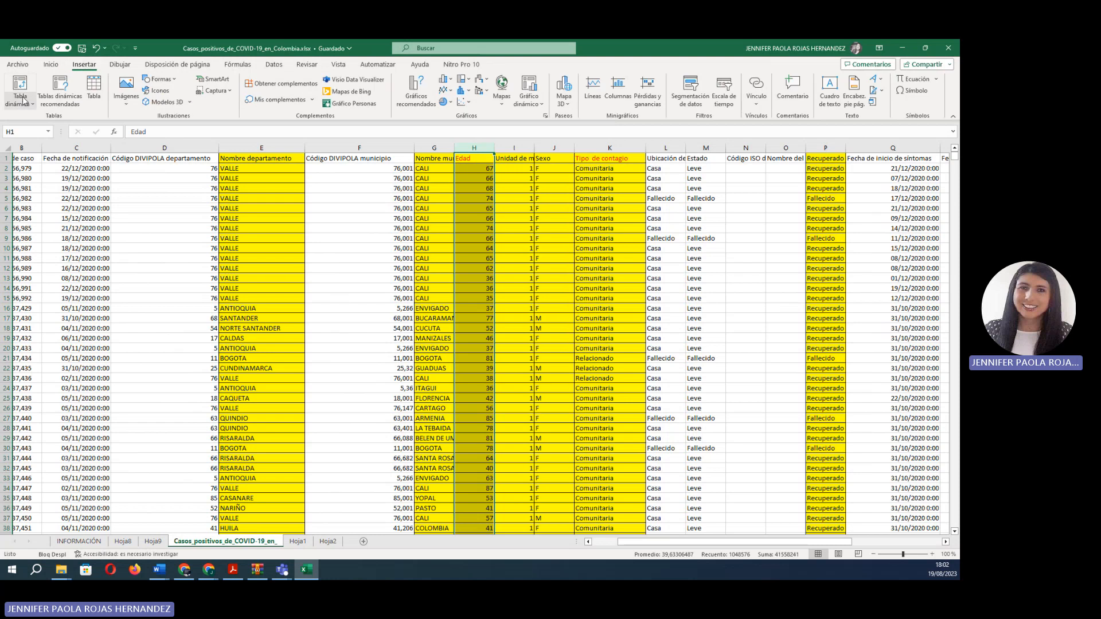
pyautogui.click(17, 104)
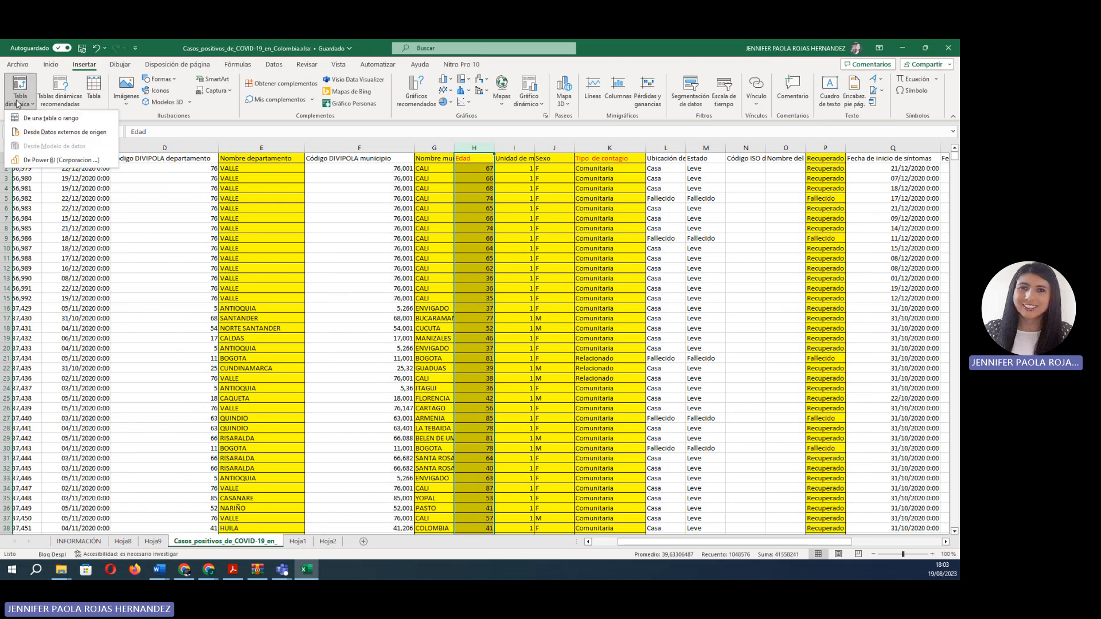
pyautogui.click(40, 118)
pyautogui.click(124, 240)
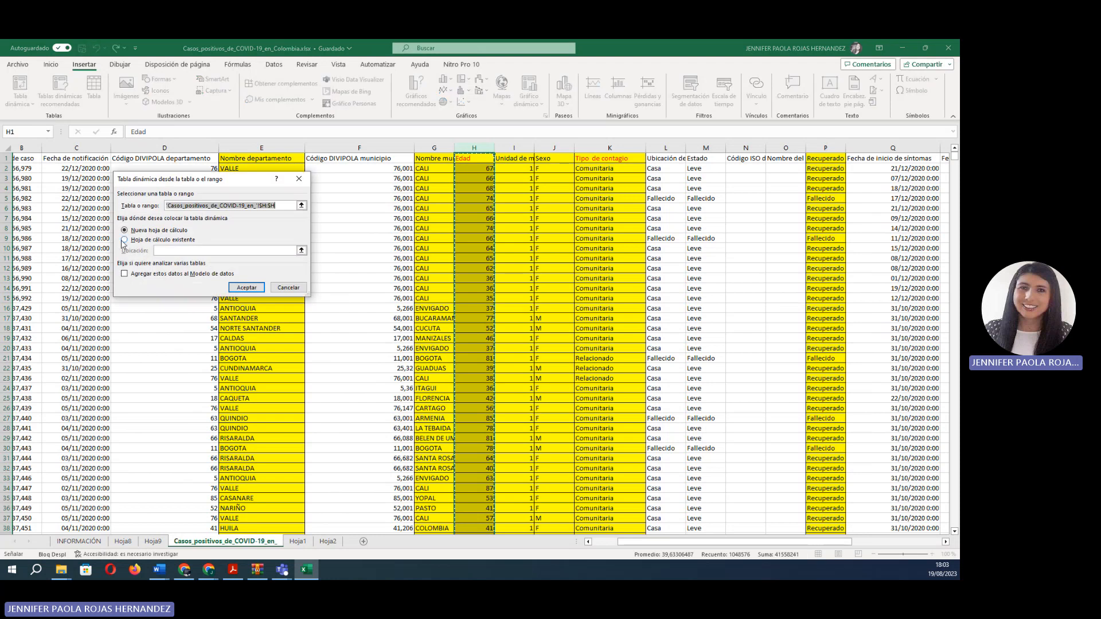
pyautogui.click(156, 541)
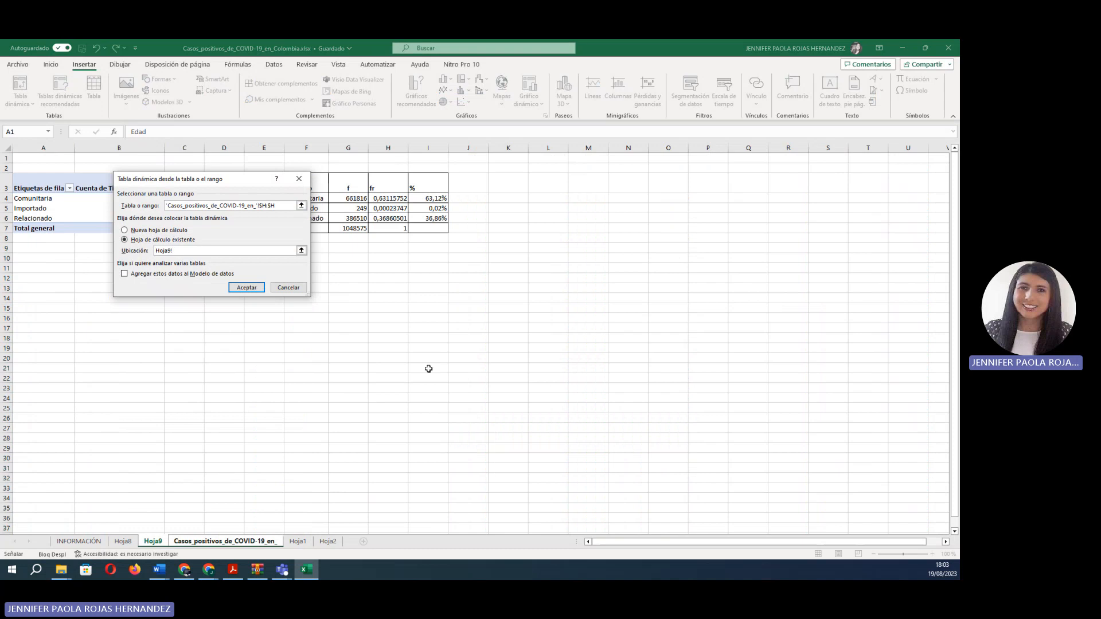
pyautogui.click(585, 181)
pyautogui.click(256, 289)
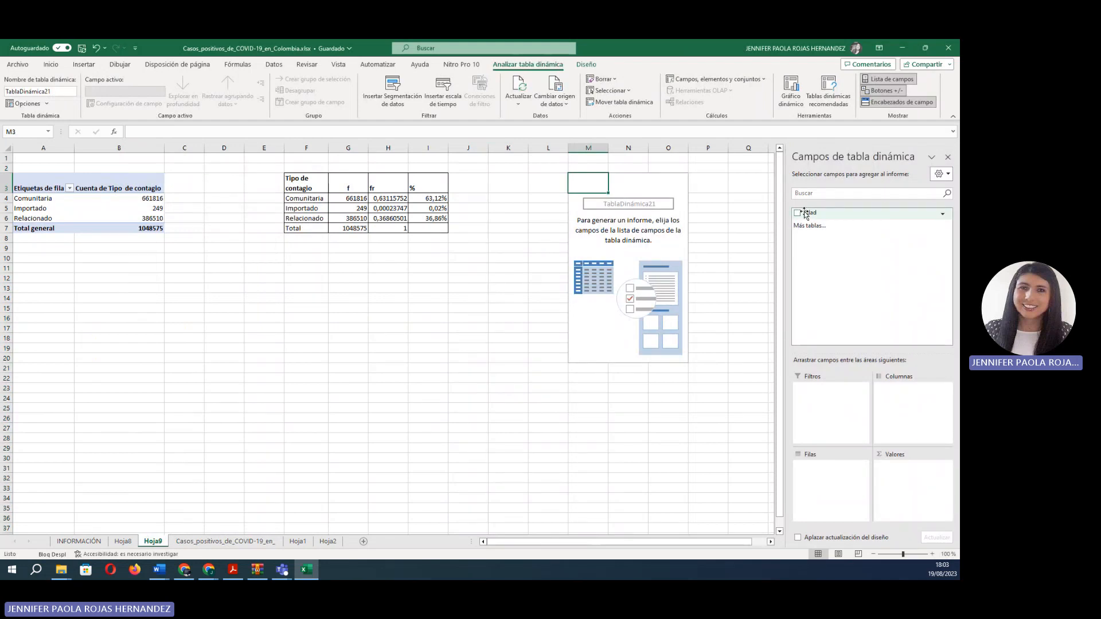
# - Add Edad to both the rows and the values of the new pivot table, summarizing the values by count (Recuento)
pyautogui.moveTo(808, 213); pyautogui.dragTo(810, 471)
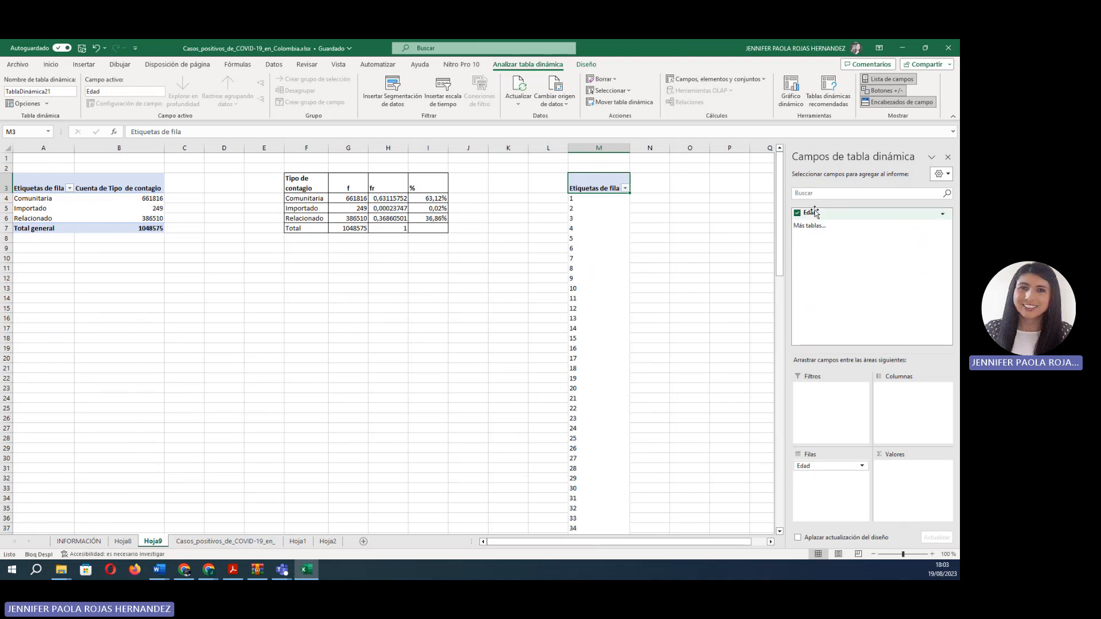
pyautogui.moveTo(829, 215); pyautogui.dragTo(888, 469)
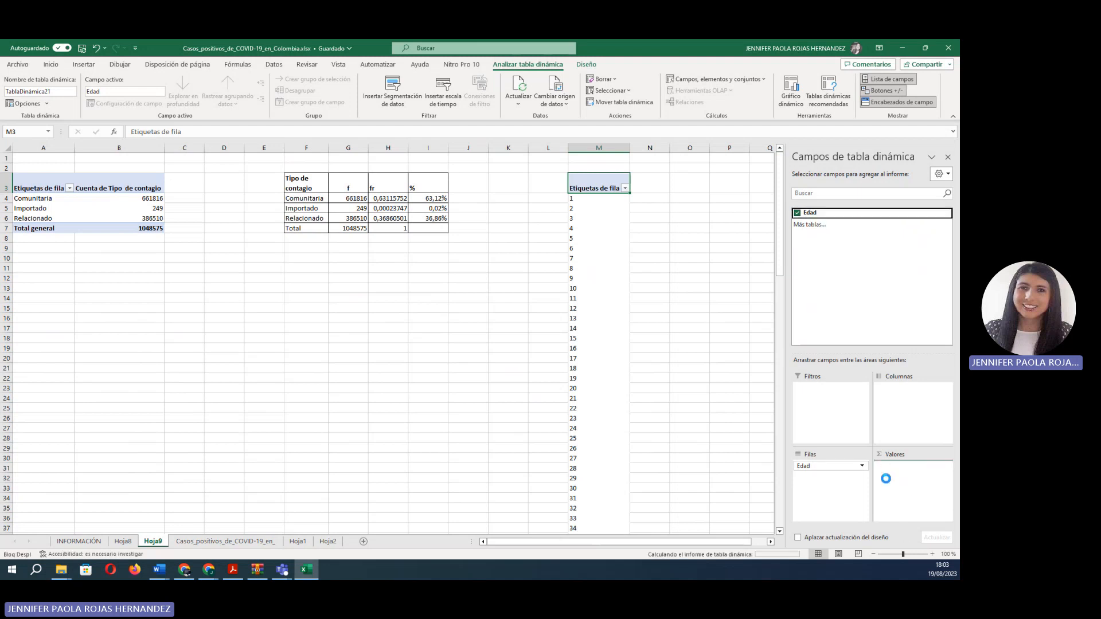
pyautogui.click(946, 467)
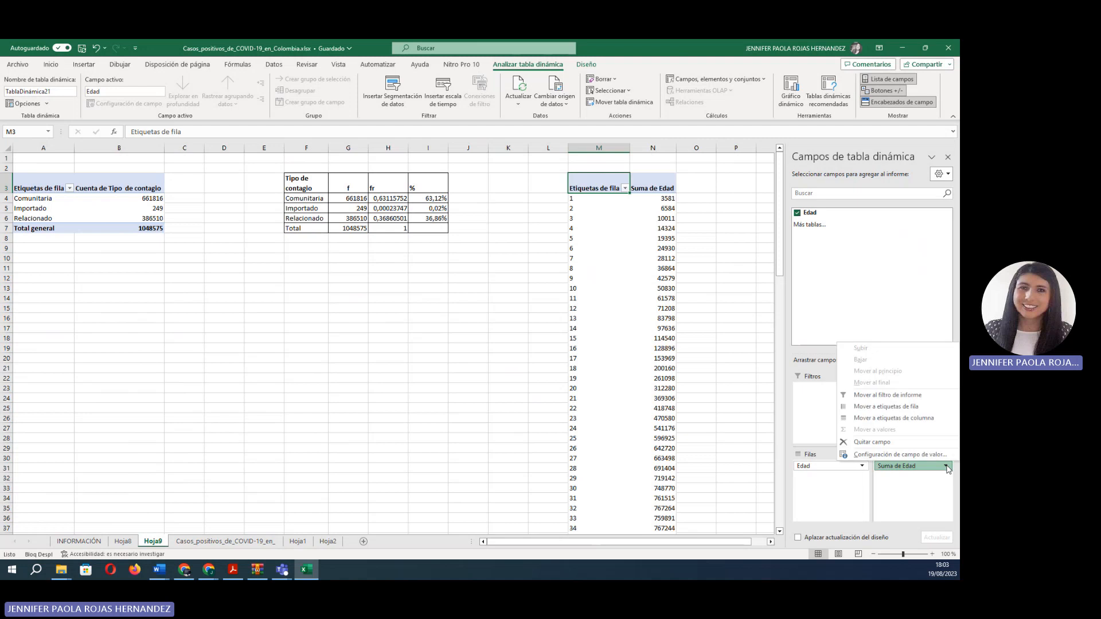
pyautogui.click(887, 455)
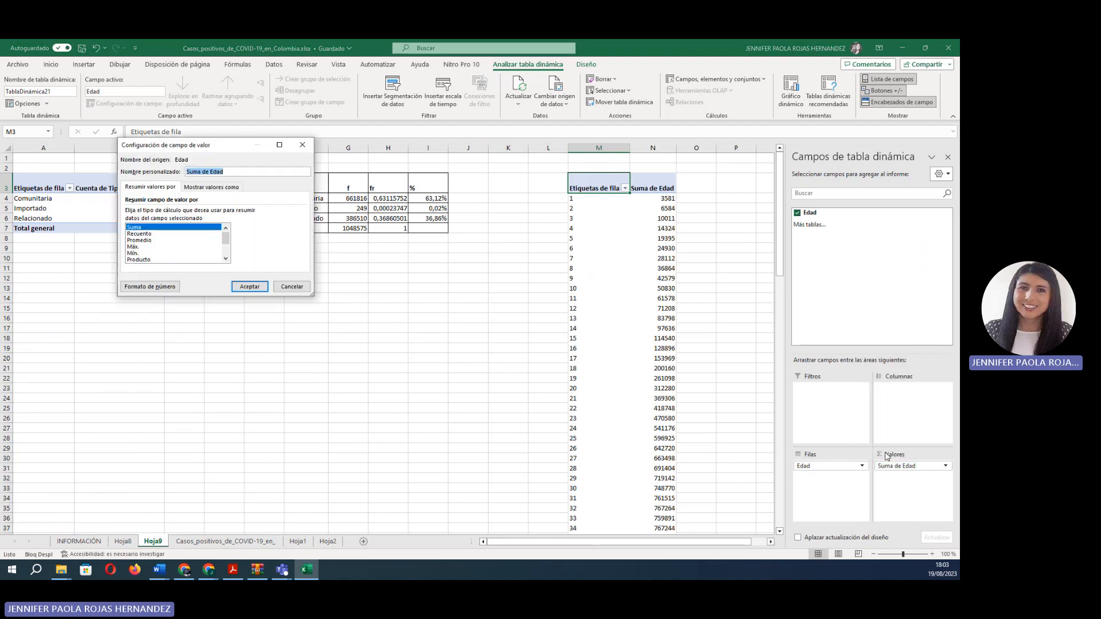
pyautogui.click(141, 234)
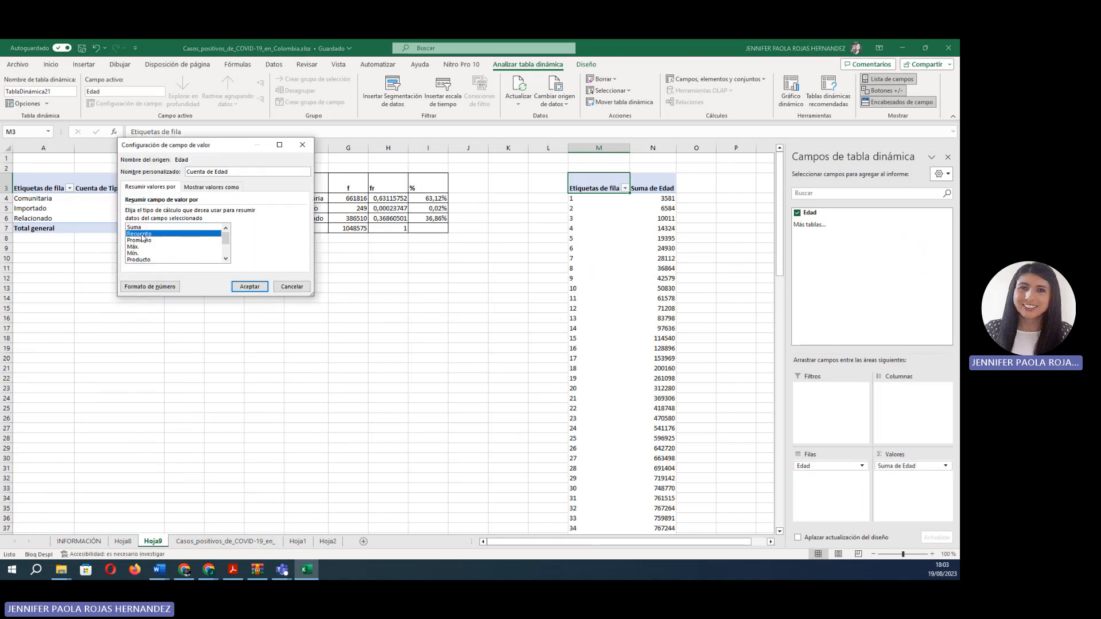
pyautogui.click(247, 287)
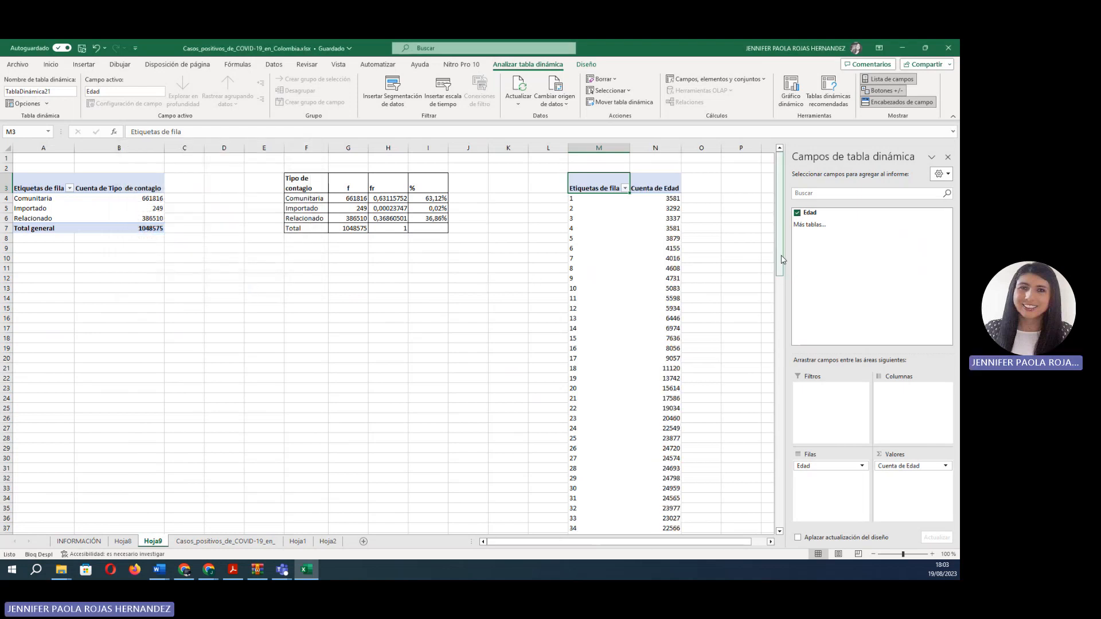
pyautogui.scroll(-20, 782, 260)
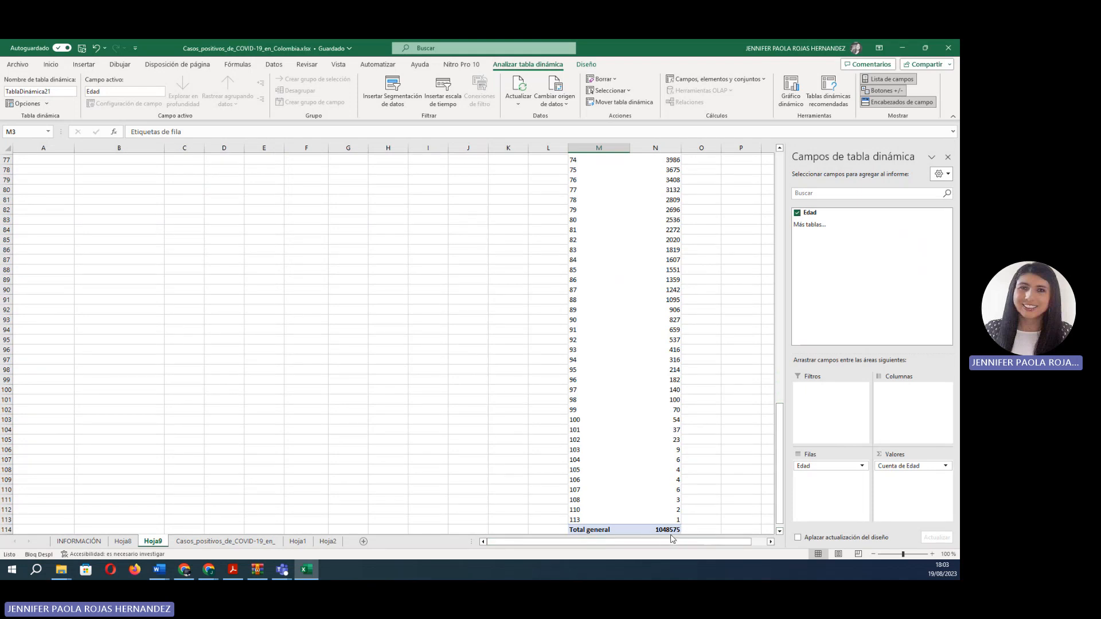
pyautogui.moveTo(782, 435); pyautogui.dragTo(783, 158)
pyautogui.click(729, 258)
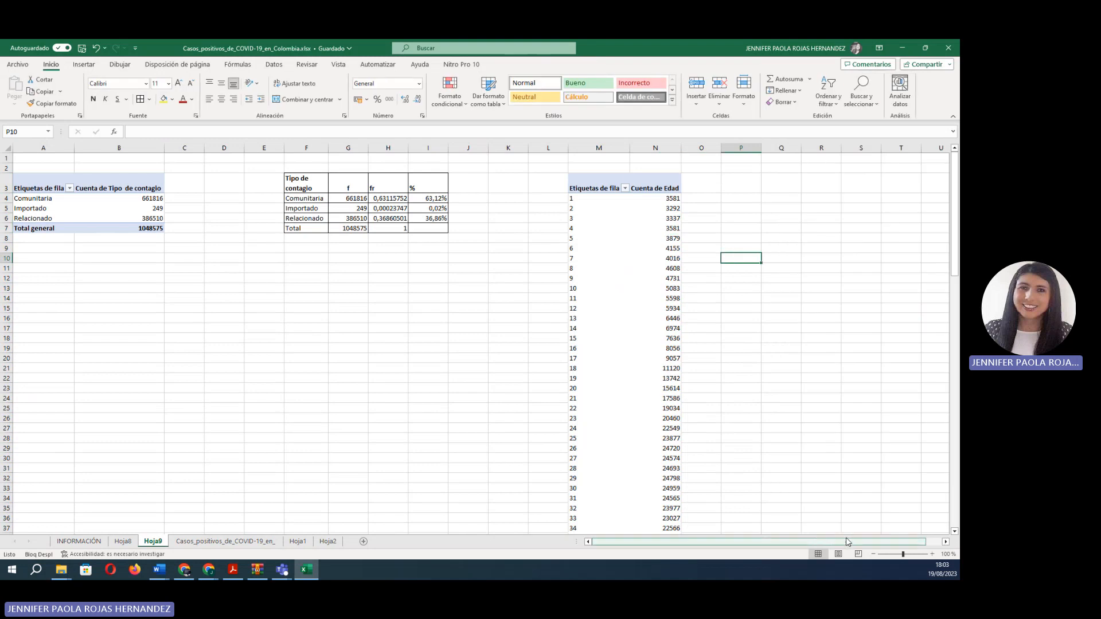
# - Enter the label "Rango" in Q3 and Q4, and the range definition "dato mayor- dato menor" in R3
pyautogui.click(945, 542)
pyautogui.click(945, 542)
pyautogui.click(945, 542)
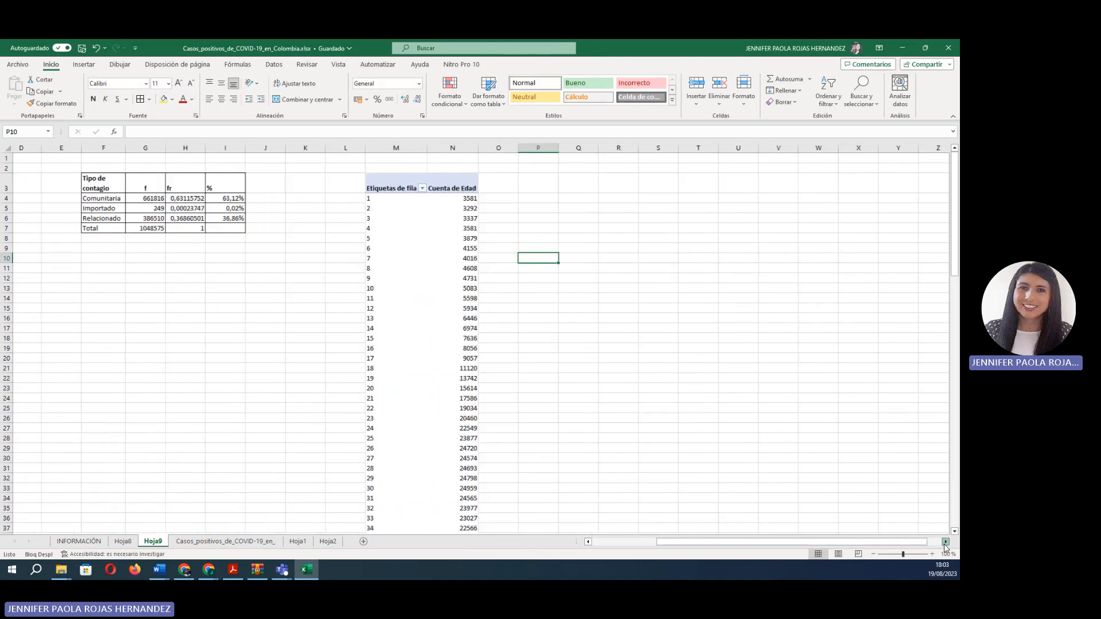
pyautogui.click(945, 542)
pyautogui.click(555, 187)
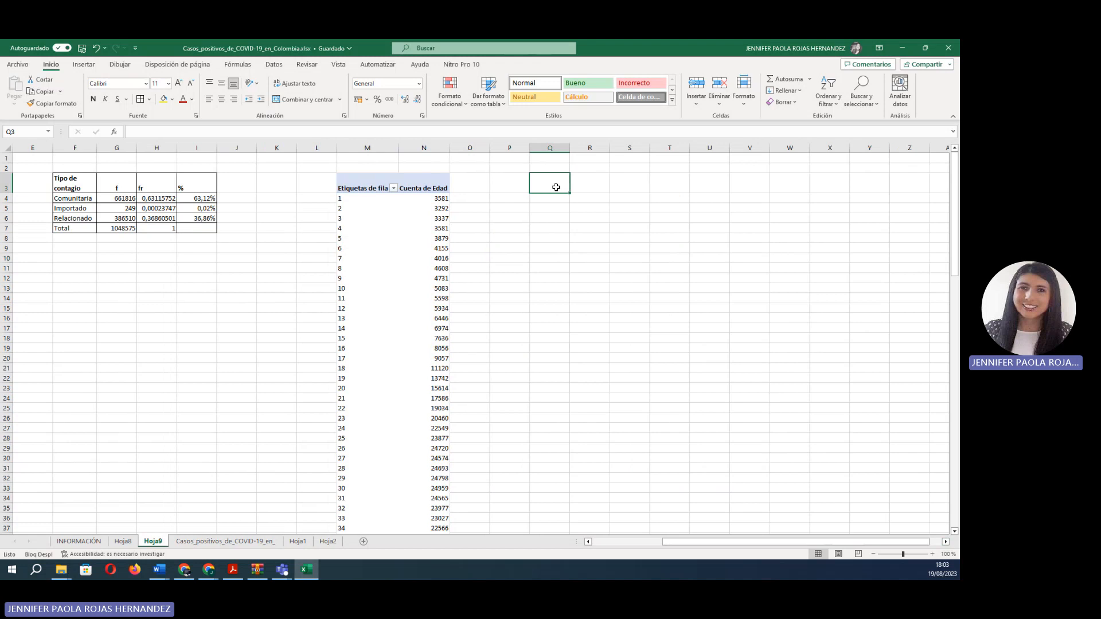
pyautogui.write('Rango')
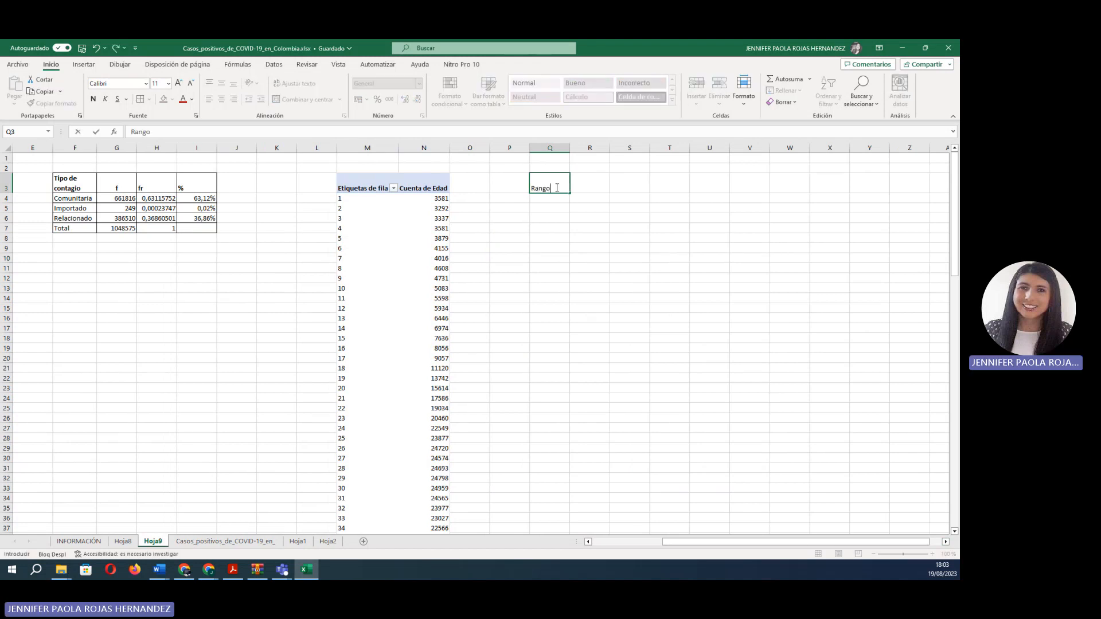
pyautogui.click(593, 186)
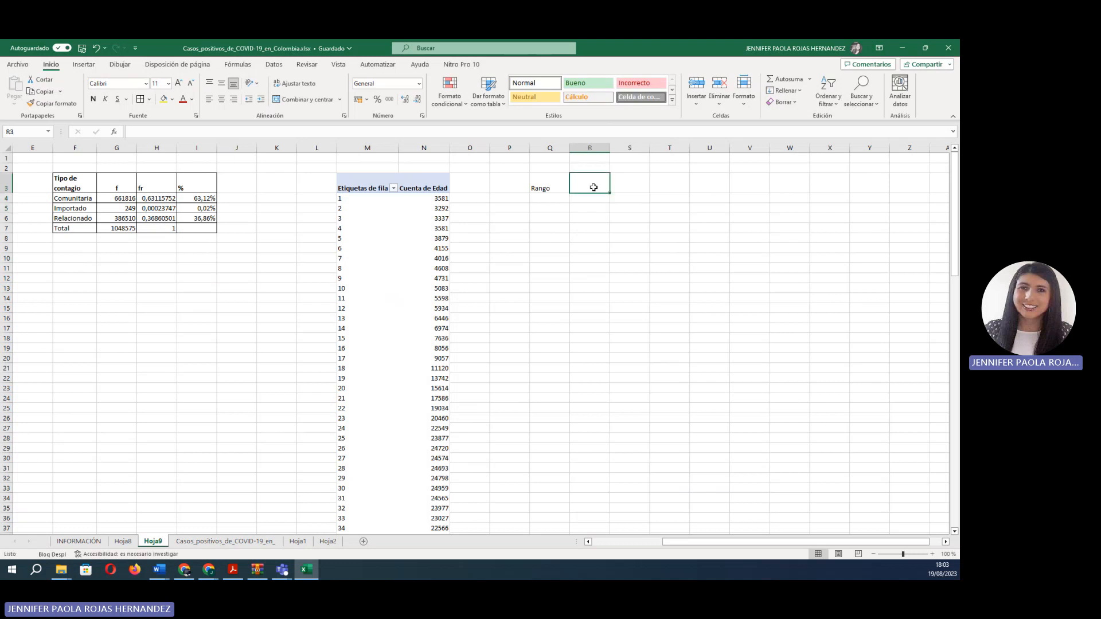
pyautogui.write('dato mayor-')
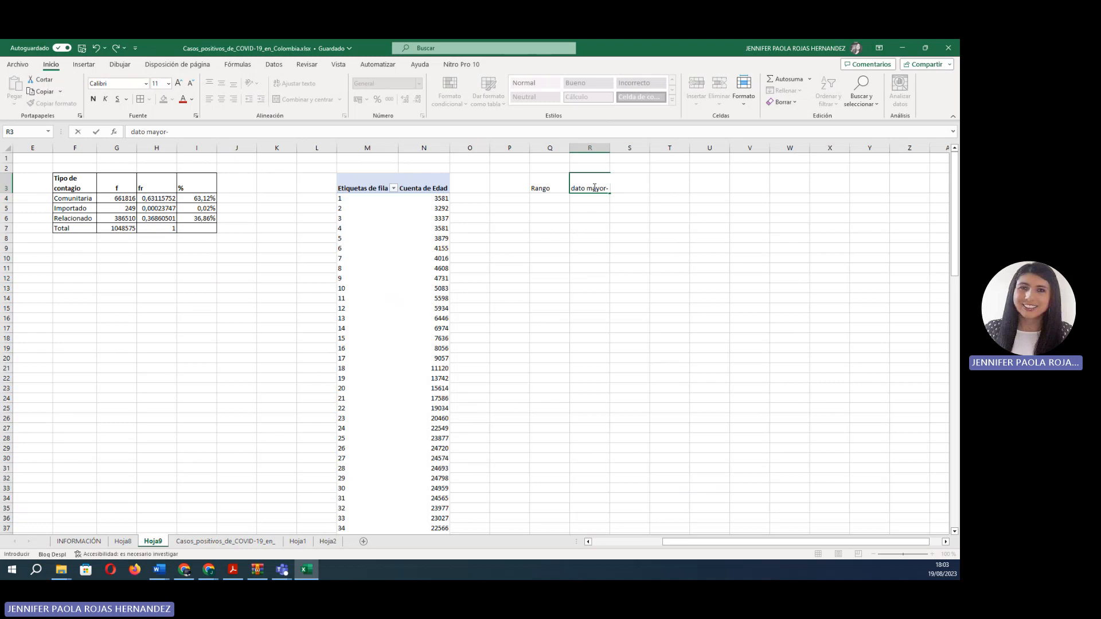
pyautogui.write('  dat')
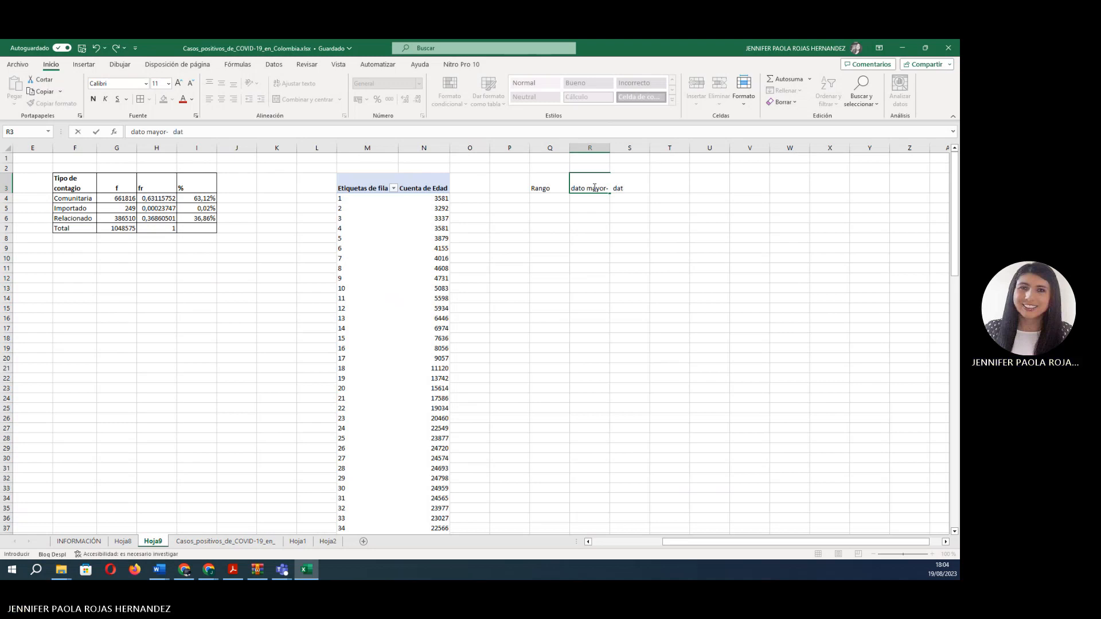
pyautogui.write('o menor')
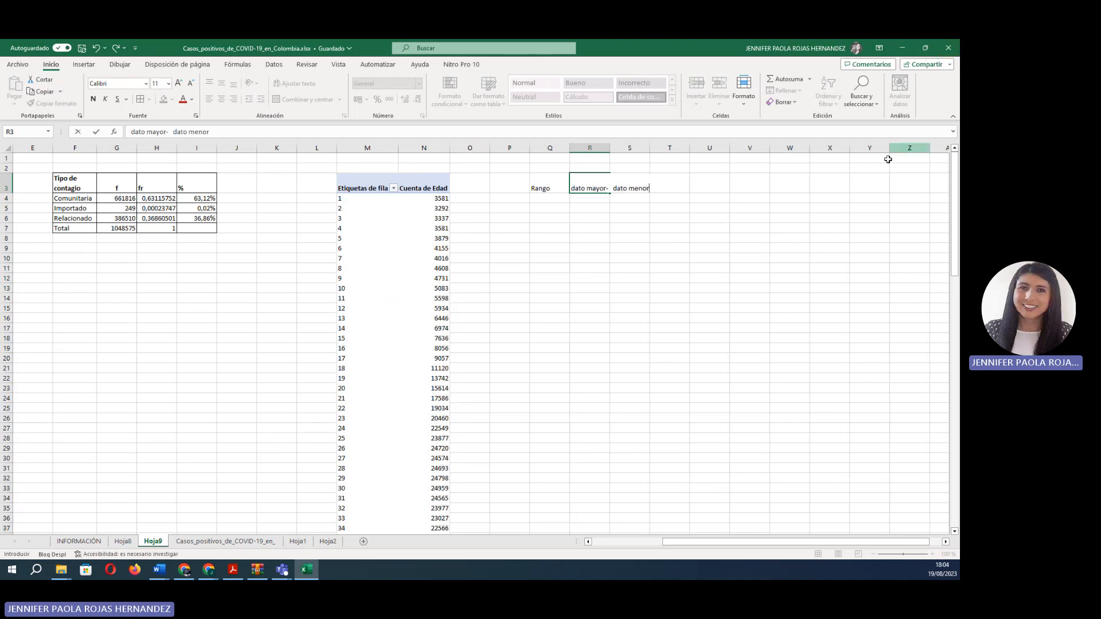
pyautogui.click(540, 197)
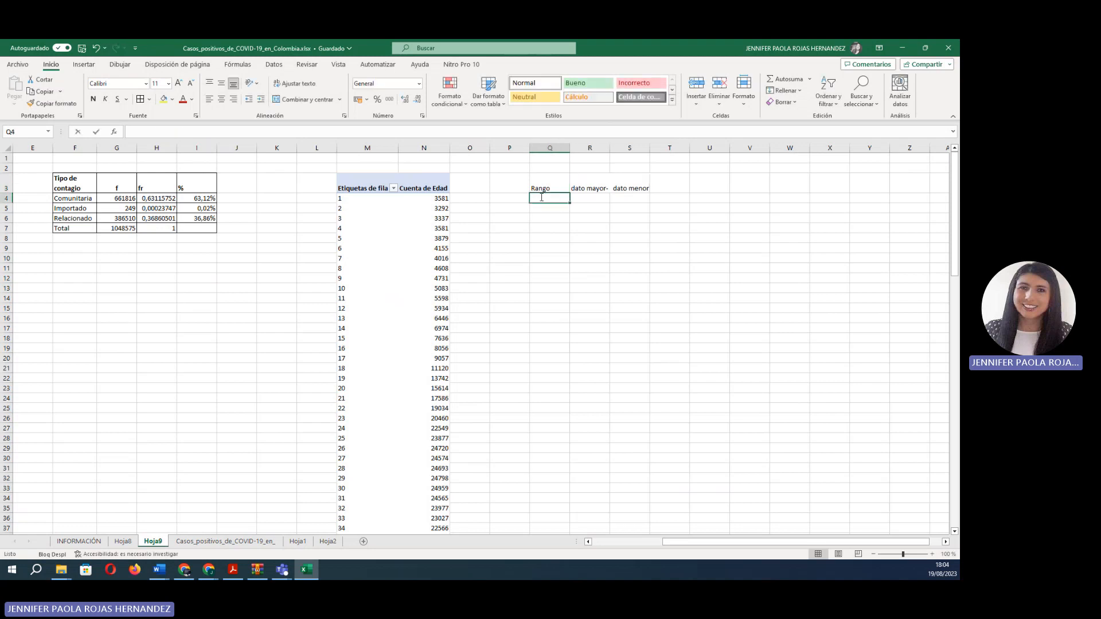
pyautogui.write('Rango')
pyautogui.click(596, 268)
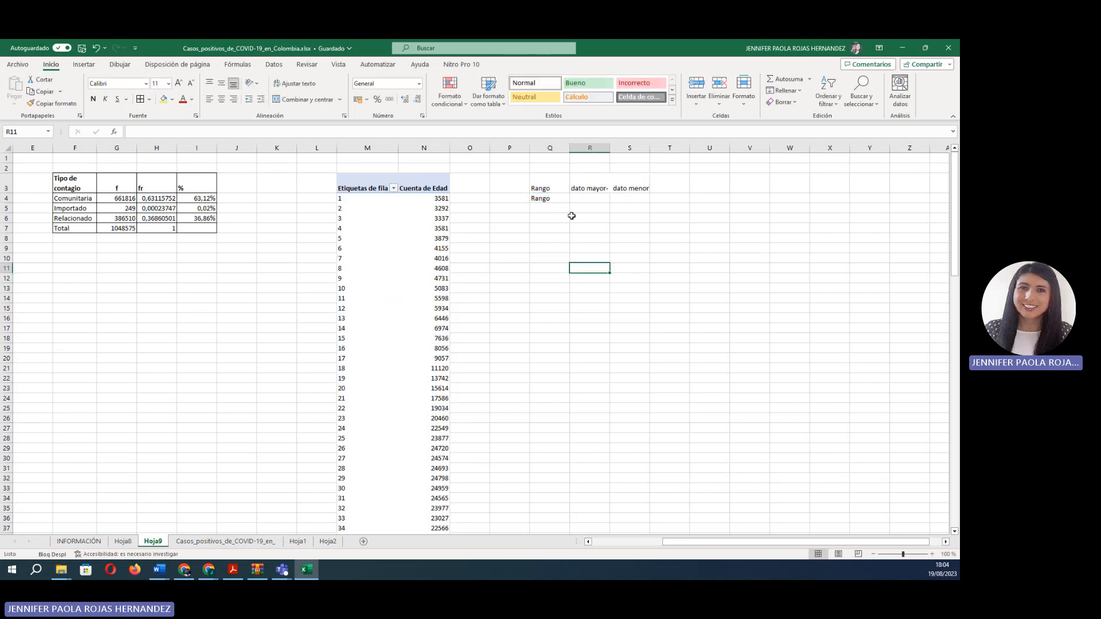
# - Calculate the highest age in R4 with =MAX(M:M) and check it against the last age in the pivot table
pyautogui.click(582, 198)
pyautogui.write('=')
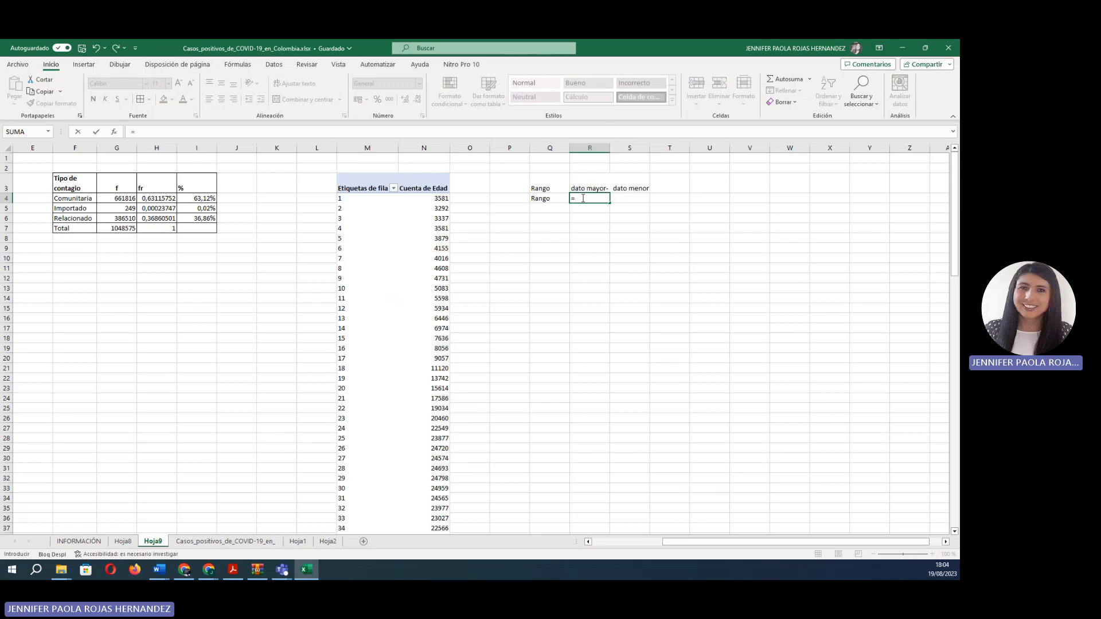
pyautogui.write('max(')
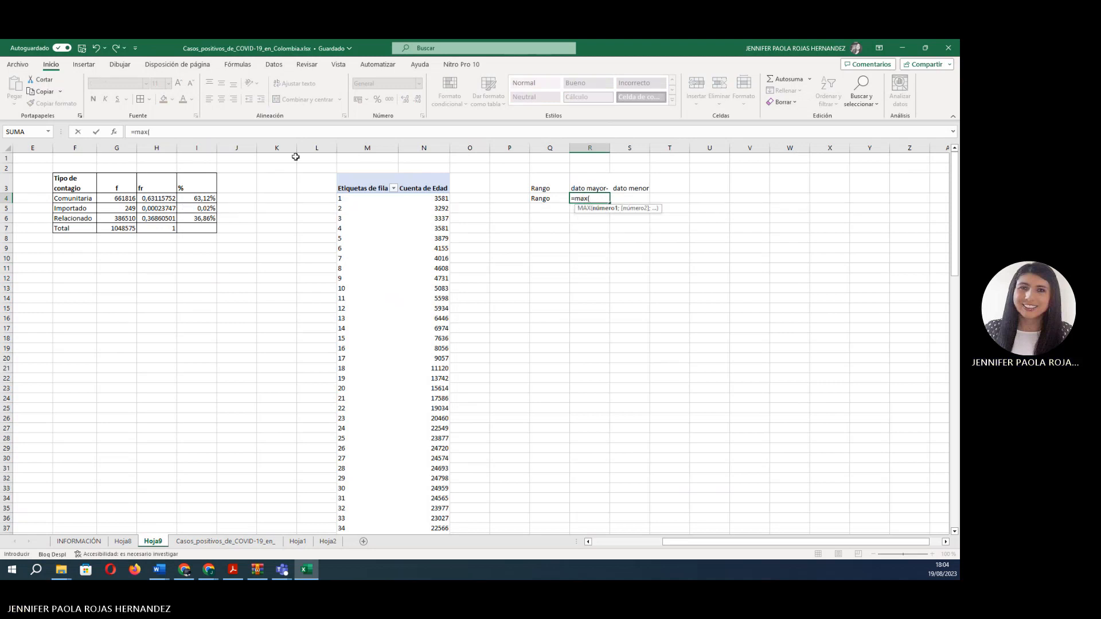
pyautogui.click(377, 145)
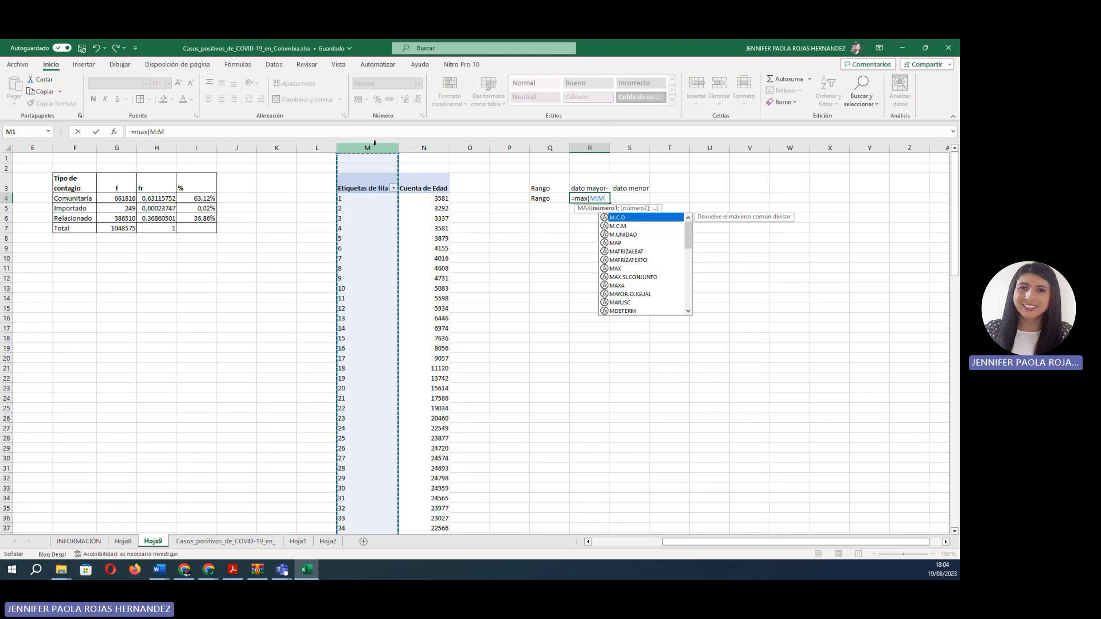
pyautogui.write(')')
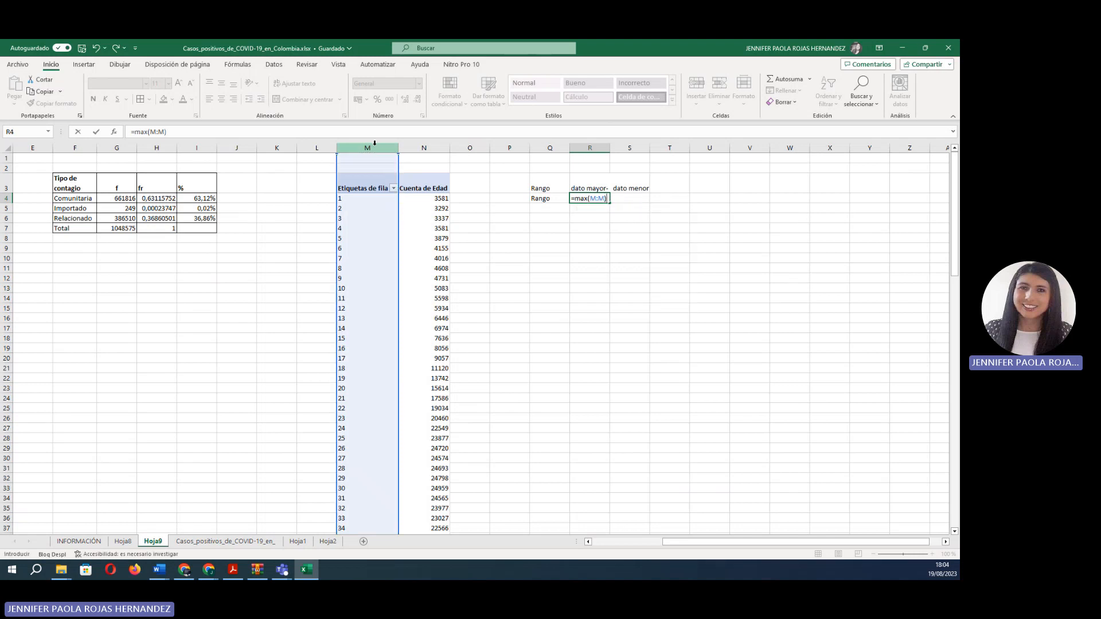
pyautogui.press('Return')
pyautogui.moveTo(951, 221); pyautogui.dragTo(945, 549)
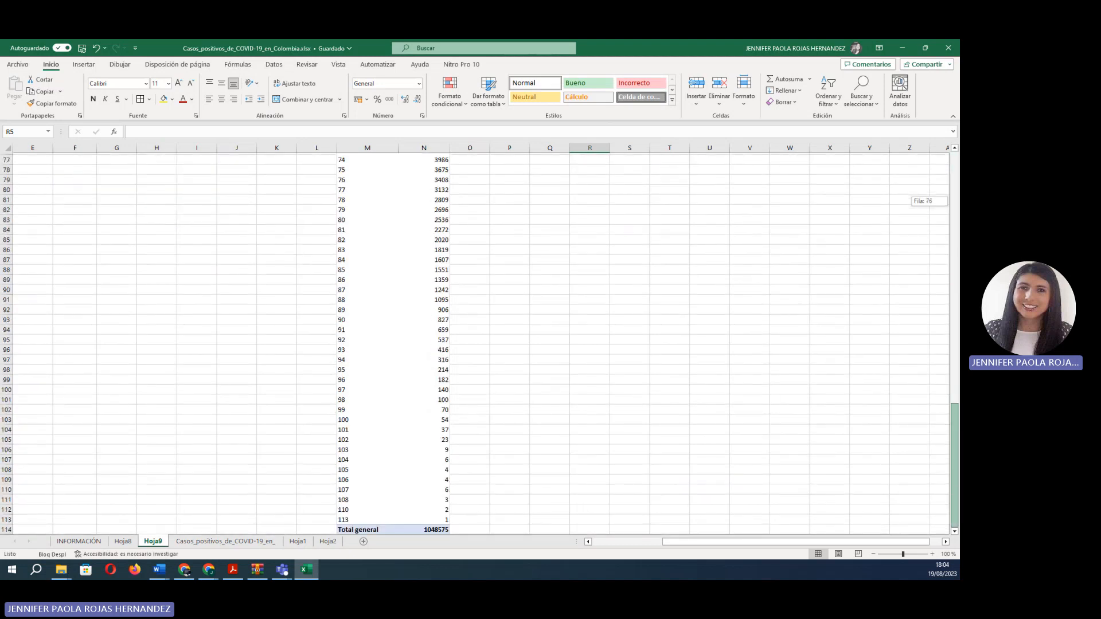
pyautogui.click(356, 520)
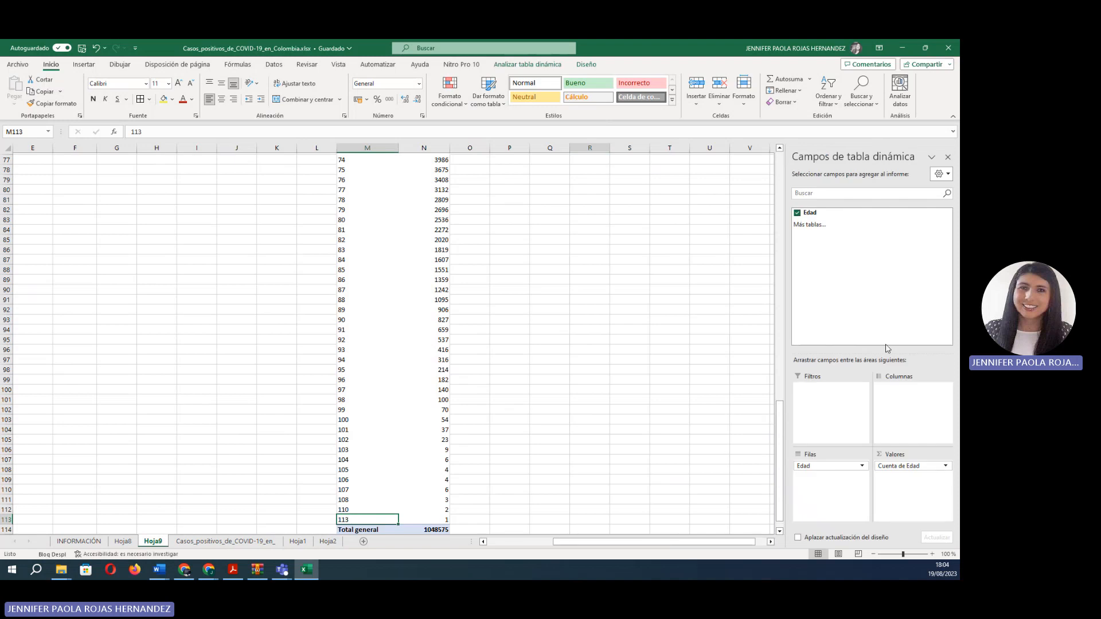
pyautogui.moveTo(781, 447); pyautogui.dragTo(784, 175)
pyautogui.click(590, 278)
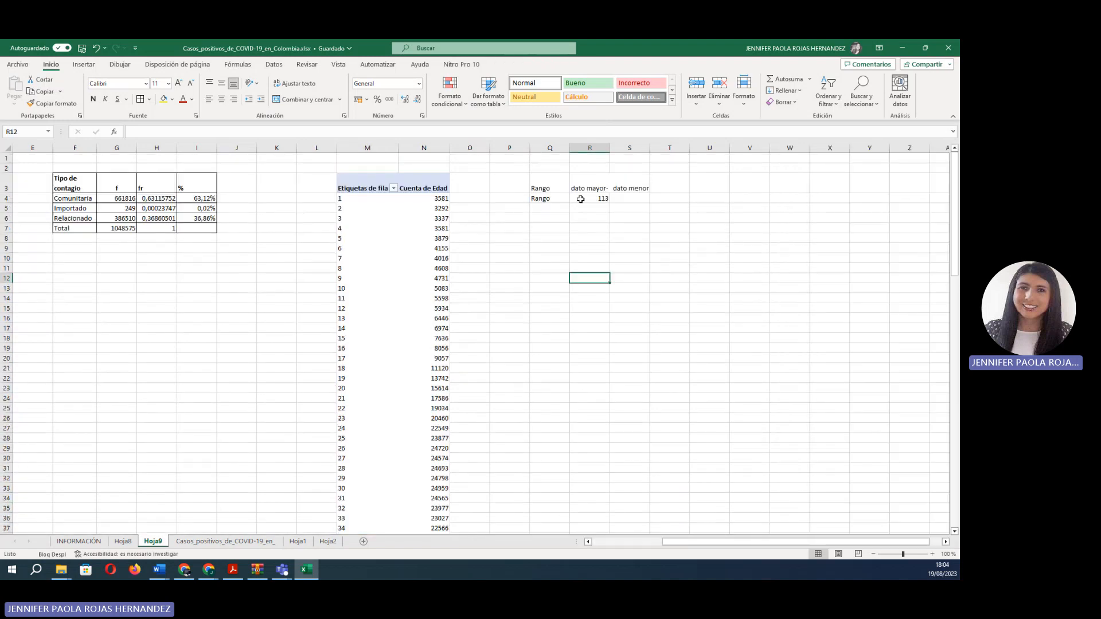
# - Calculate the lowest age in S4 with =MIN(M:M) and check it against the first age in the pivot table
pyautogui.click(634, 198)
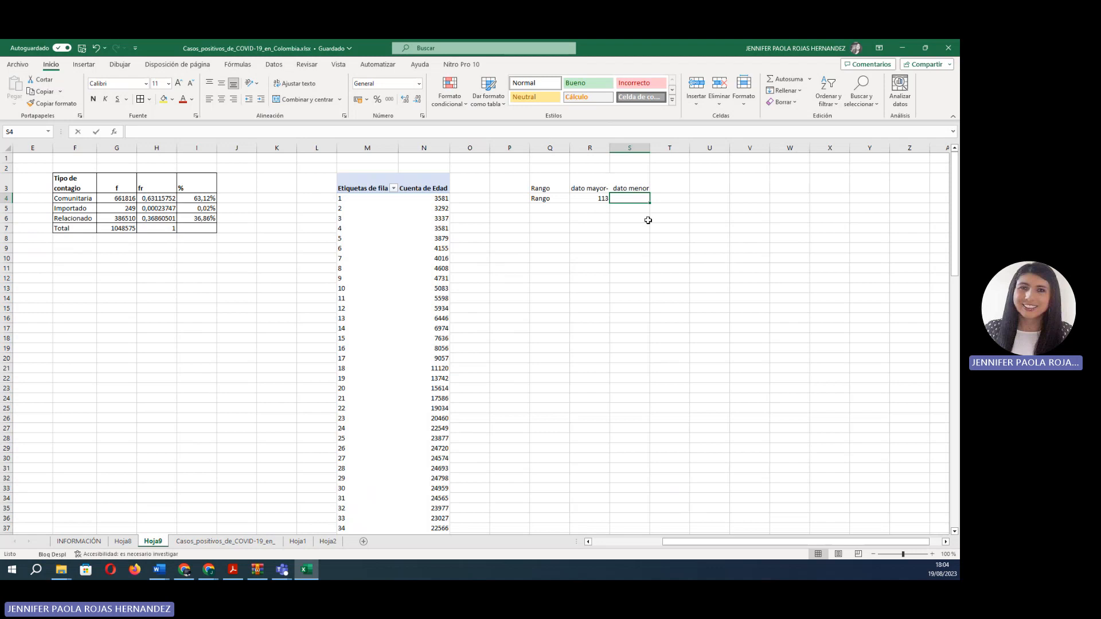
pyautogui.write('=mi')
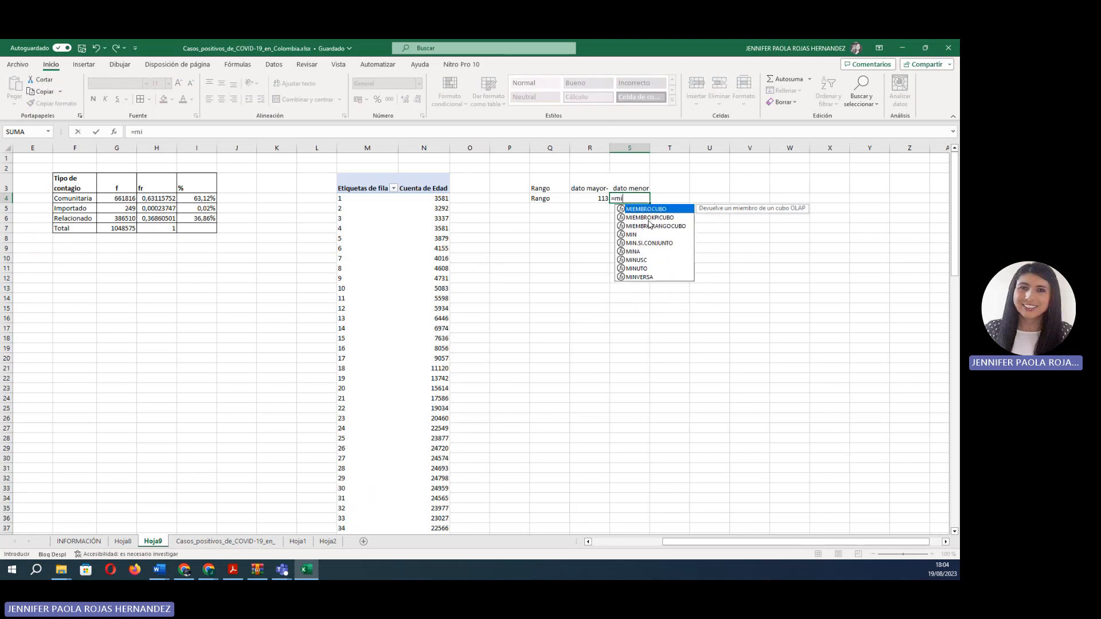
pyautogui.write('n(')
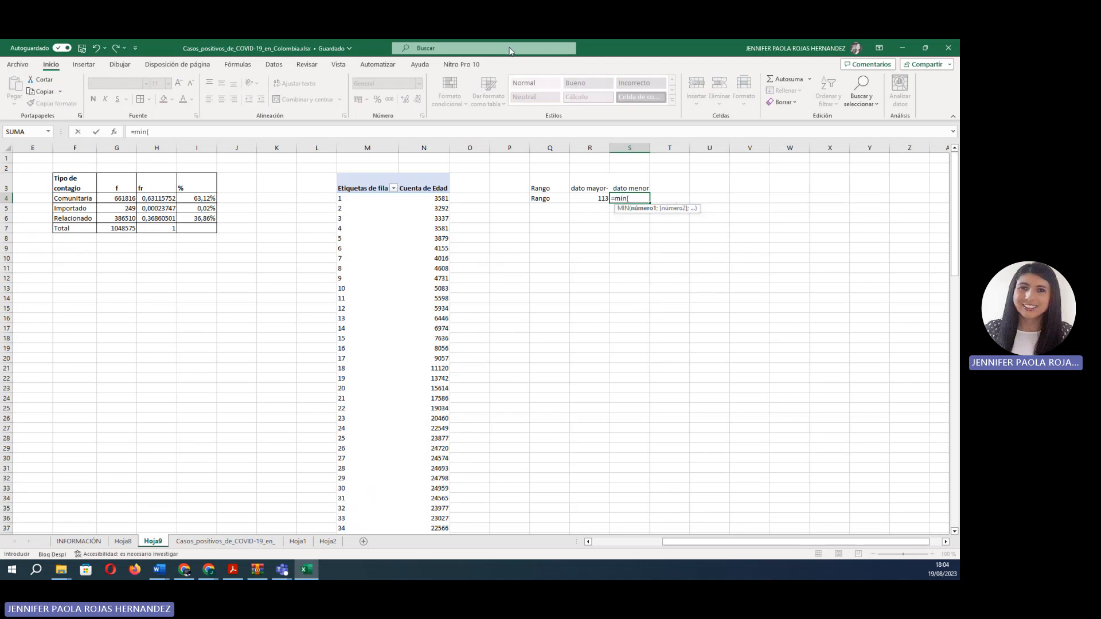
pyautogui.click(368, 144)
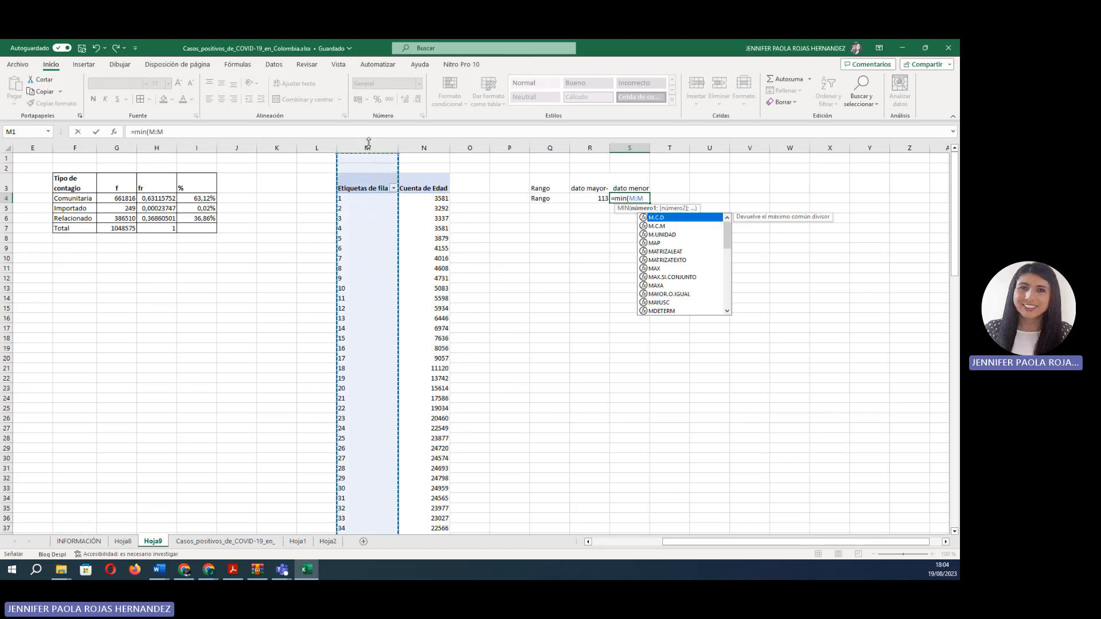
pyautogui.press('Return')
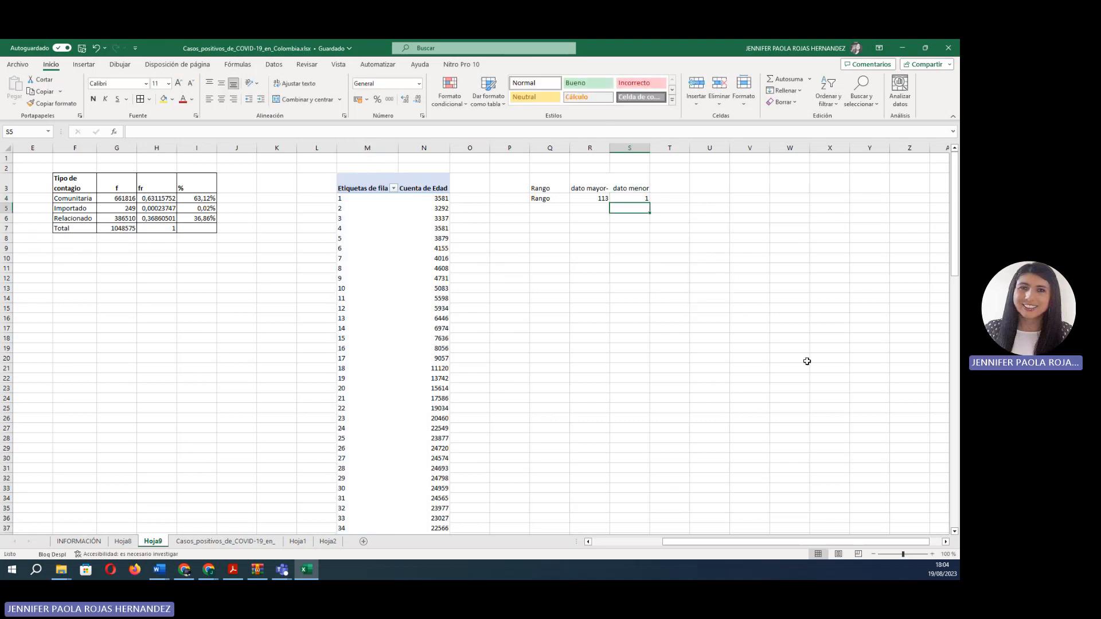
pyautogui.click(352, 197)
pyautogui.click(533, 295)
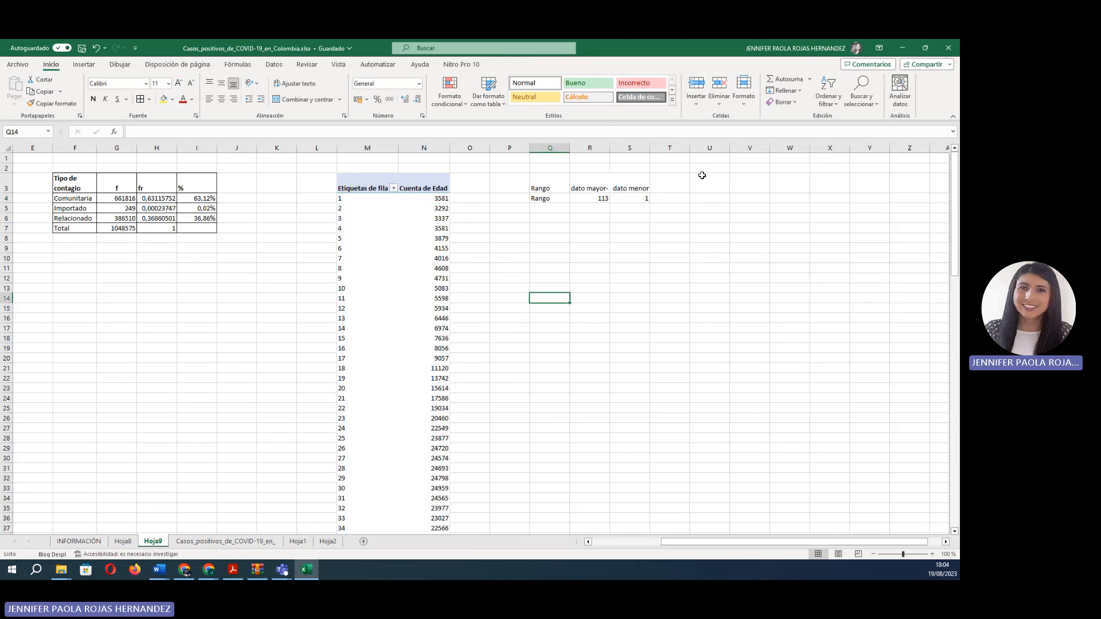
# - Calculate the age range in T4 by subtracting the lowest age from the highest with =R4-S4
pyautogui.click(660, 198)
pyautogui.write('=')
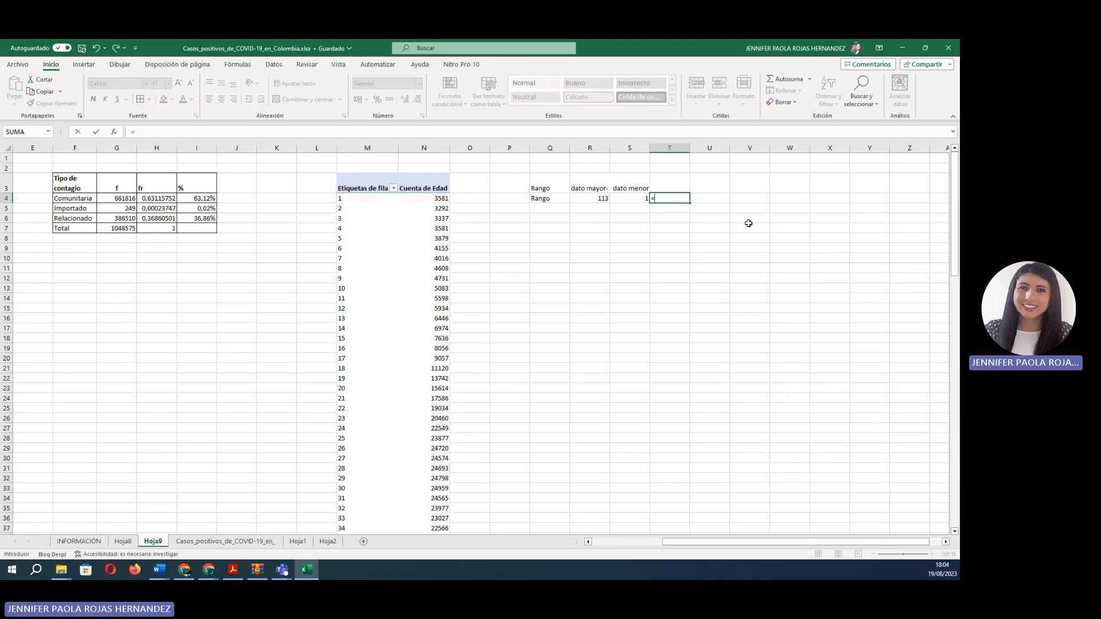
pyautogui.click(593, 199)
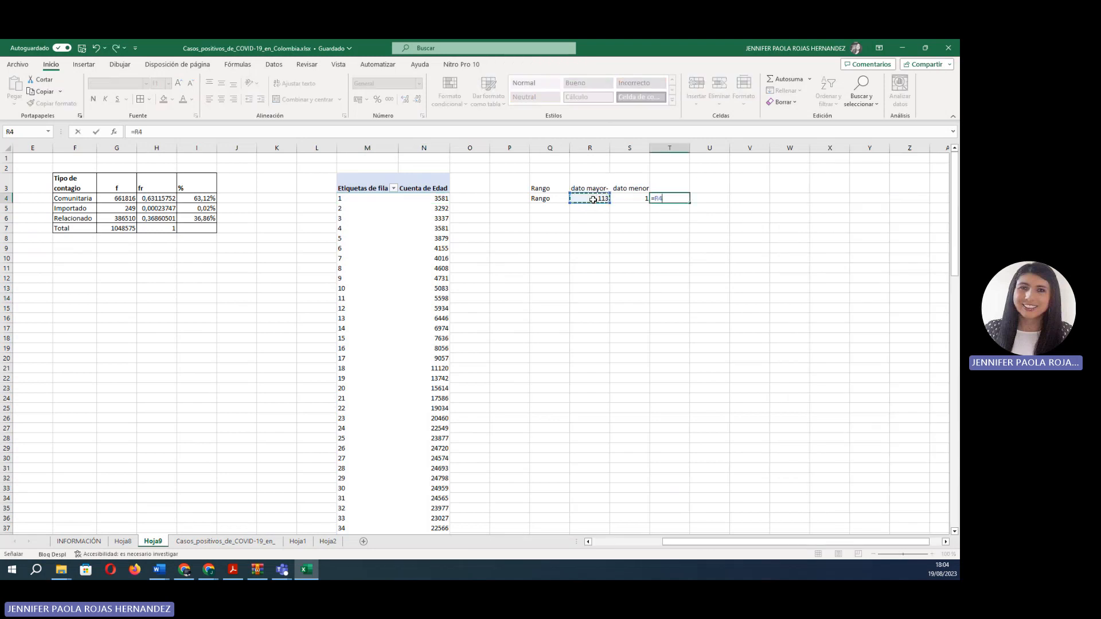
pyautogui.write('-')
pyautogui.click(627, 197)
pyautogui.press('Return')
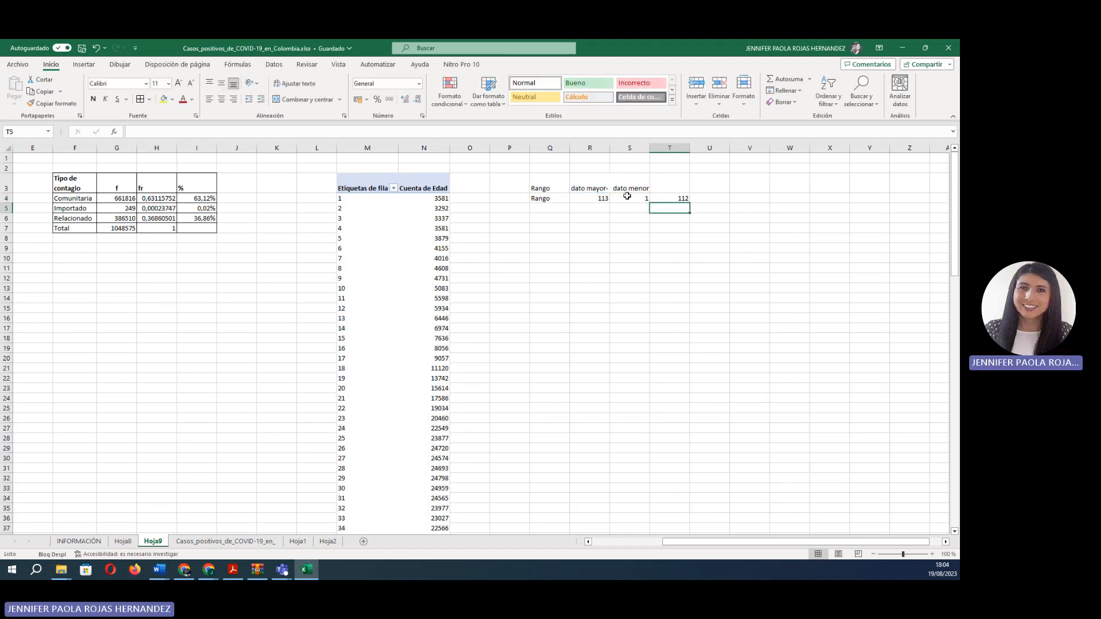
pyautogui.moveTo(589, 328); pyautogui.dragTo(589, 318)
# - Enter the label "Número de intervalos" in Q5 and set the number of intervals to 7 in S5
pyautogui.click(535, 210)
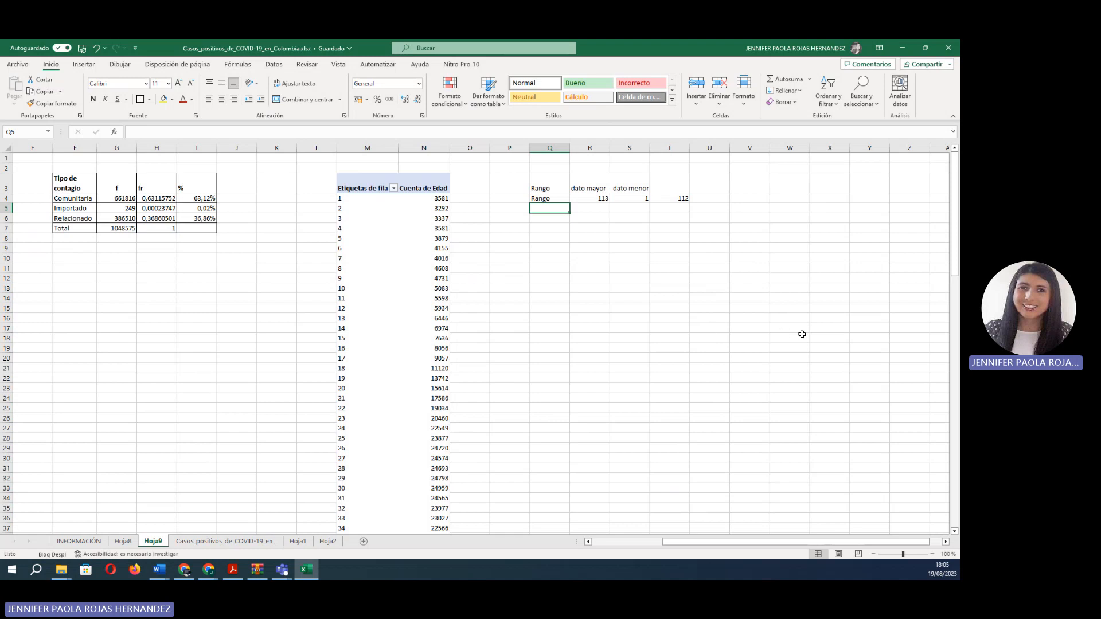
pyautogui.write('Nú')
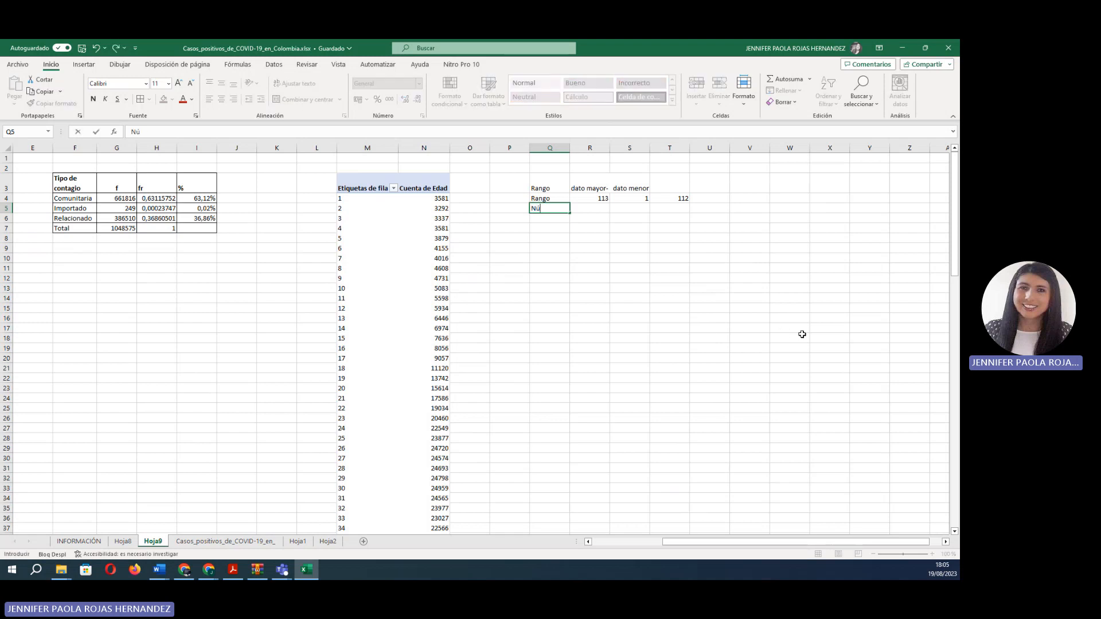
pyautogui.write('mero')
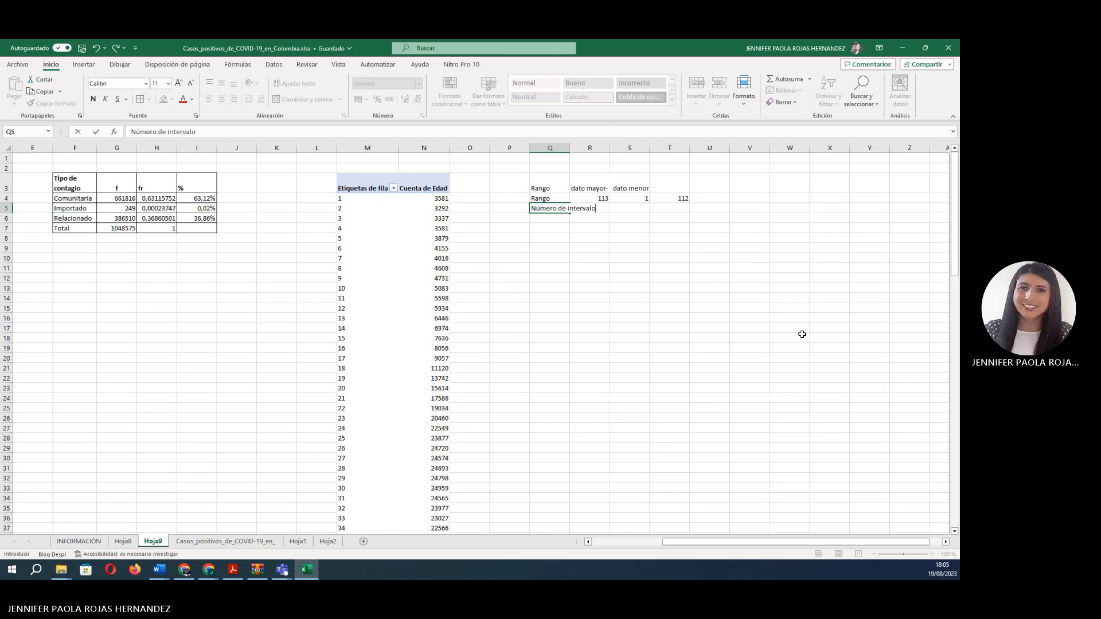
pyautogui.write('de intervalos')
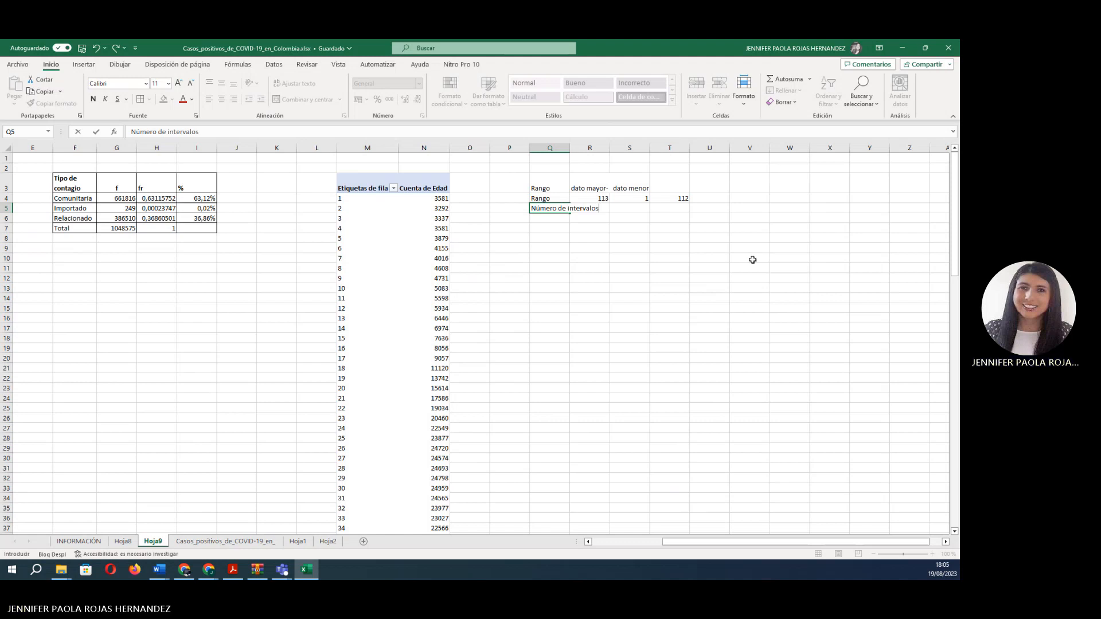
pyautogui.click(636, 207)
pyautogui.write('7')
pyautogui.click(708, 285)
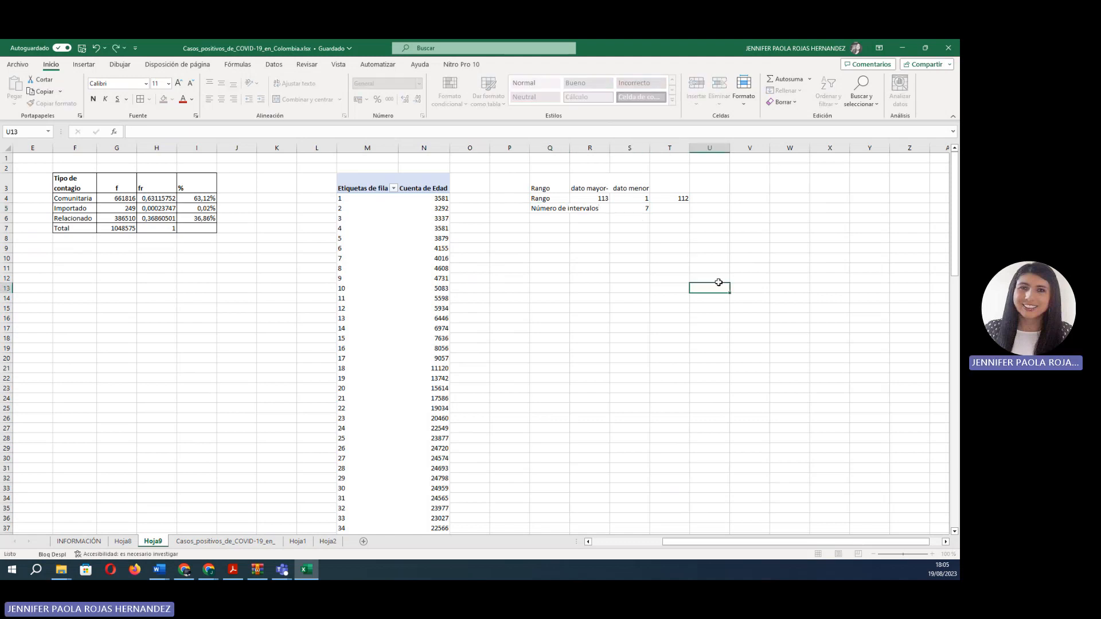
# - Enter the interval size label "Tamaño invervalo" in Q6
pyautogui.click(538, 217)
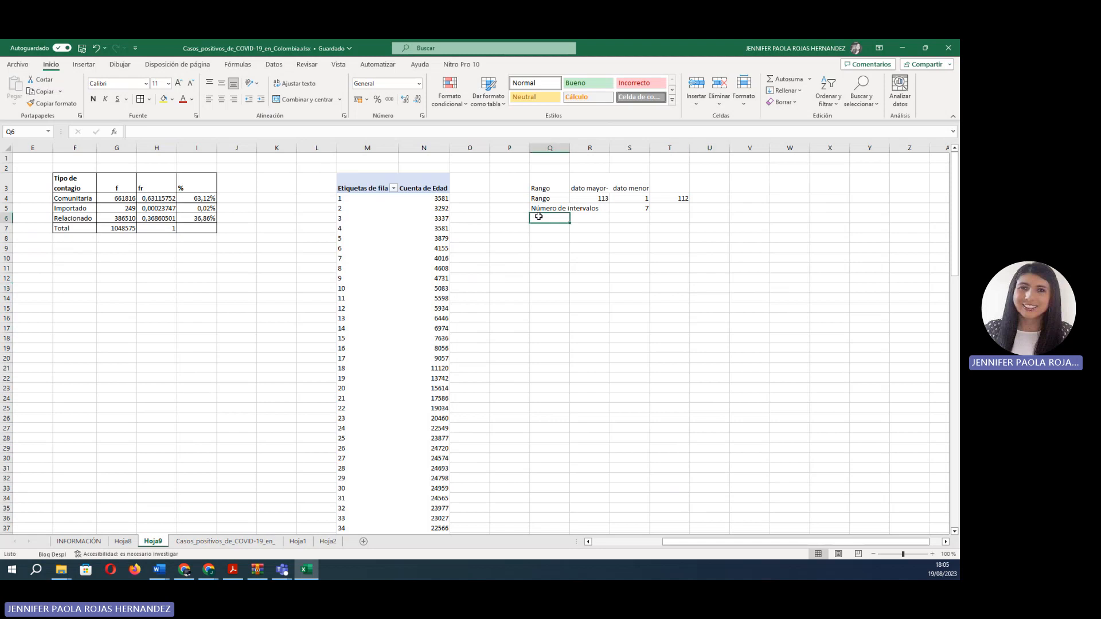
pyautogui.write('TA')
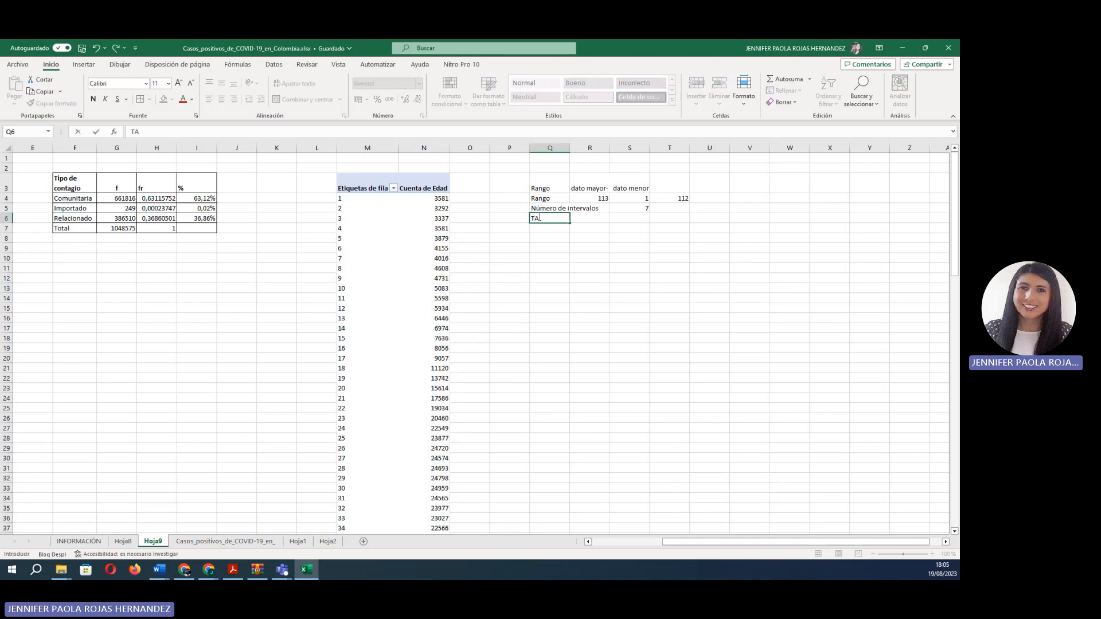
pyautogui.press('BackSpace')
pyautogui.press('BackSpace')
pyautogui.write('maño inver')
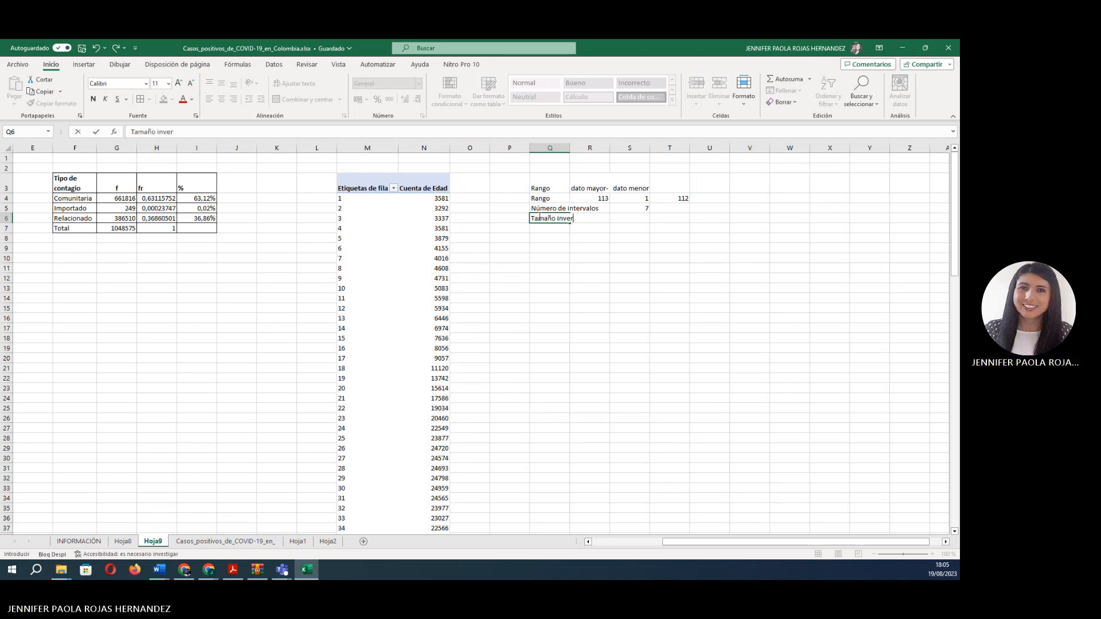
pyautogui.write('tvalo')
# - Calculate the interval size in S6 by dividing the range by the number of intervals with =T4/S5
pyautogui.click(622, 218)
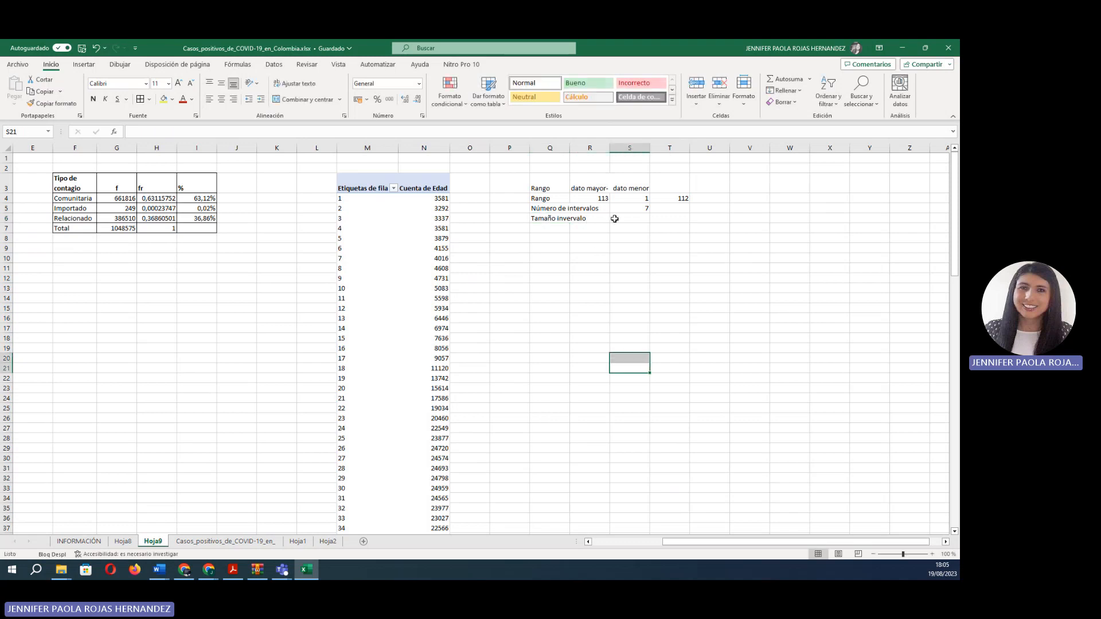
pyautogui.write('=')
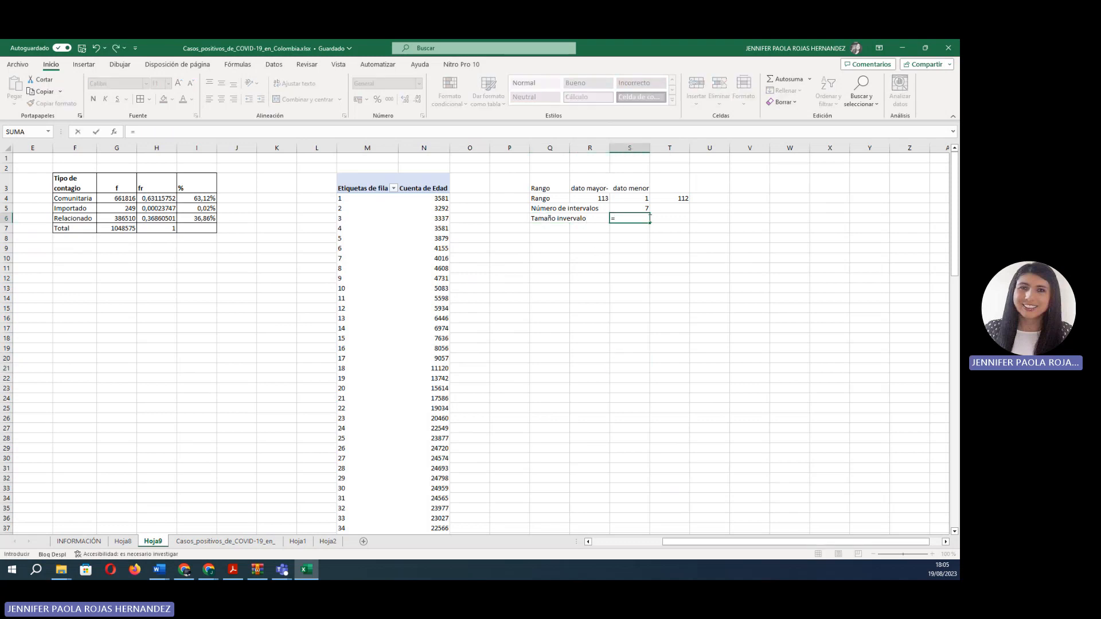
pyautogui.click(675, 197)
pyautogui.hotkey('ctrl', 'shift', 'Up')
pyautogui.write('/')
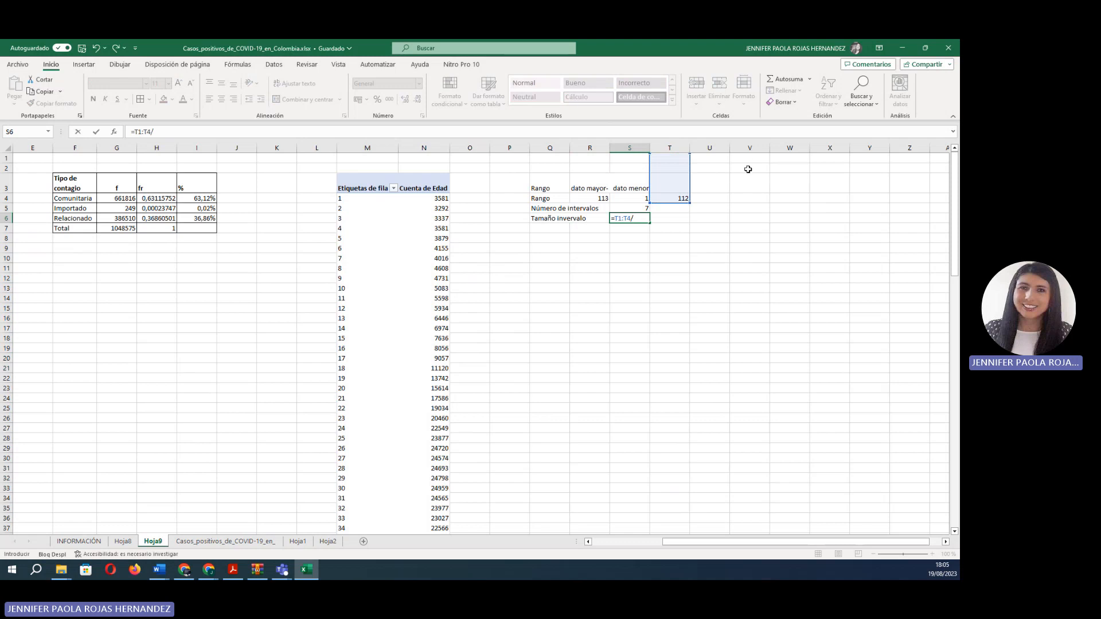
pyautogui.press('BackSpace')
pyautogui.press('BackSpace')
pyautogui.press('BackSpace')
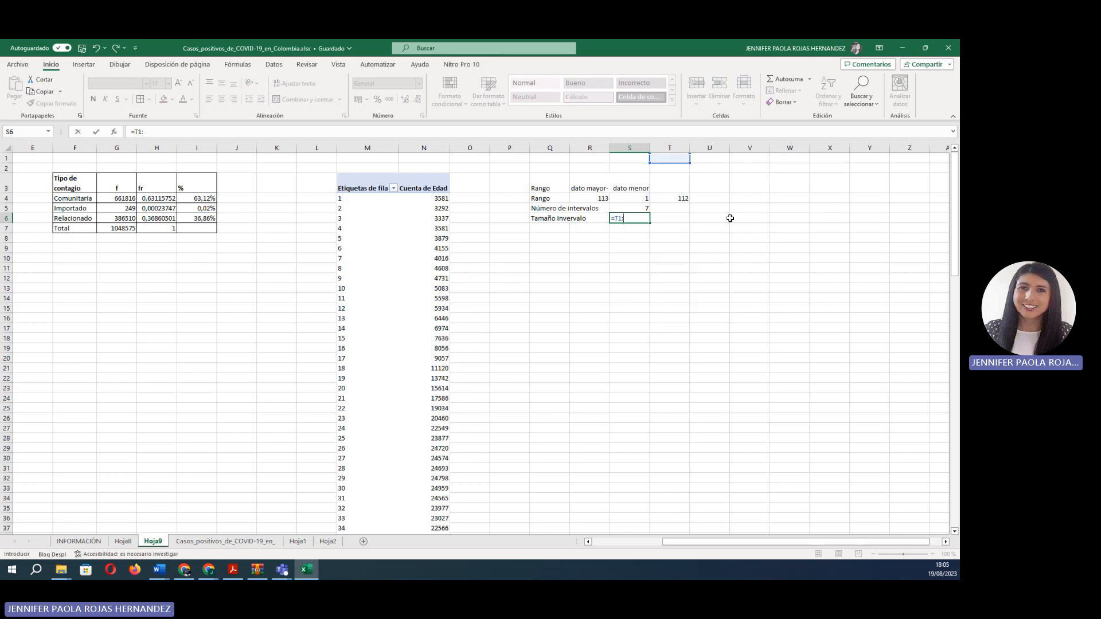
pyautogui.click(680, 197)
pyautogui.write('/')
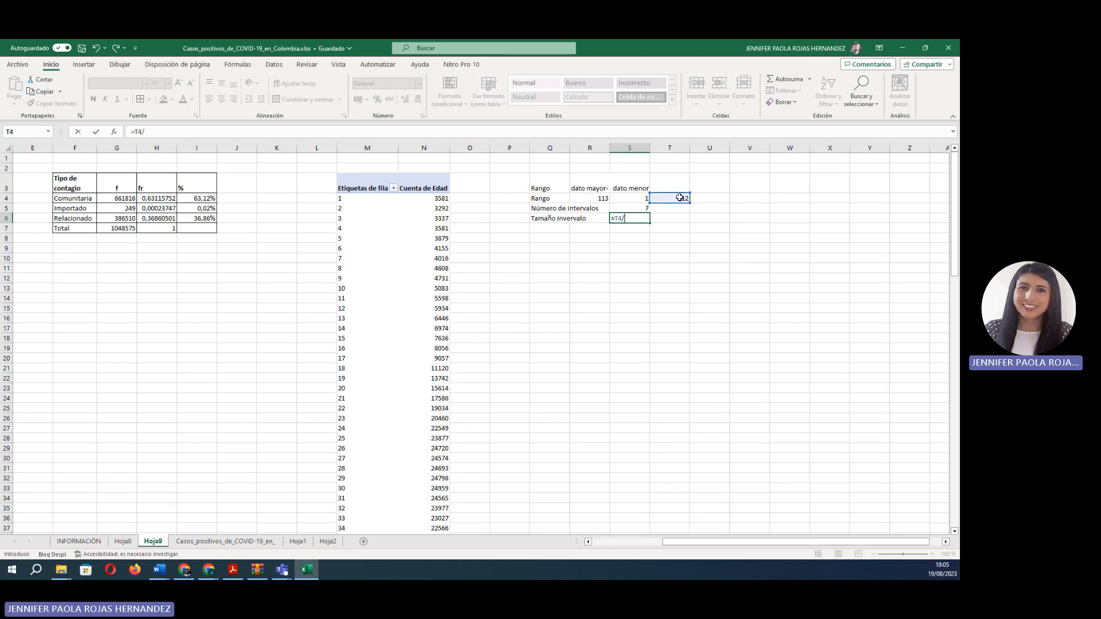
pyautogui.click(617, 207)
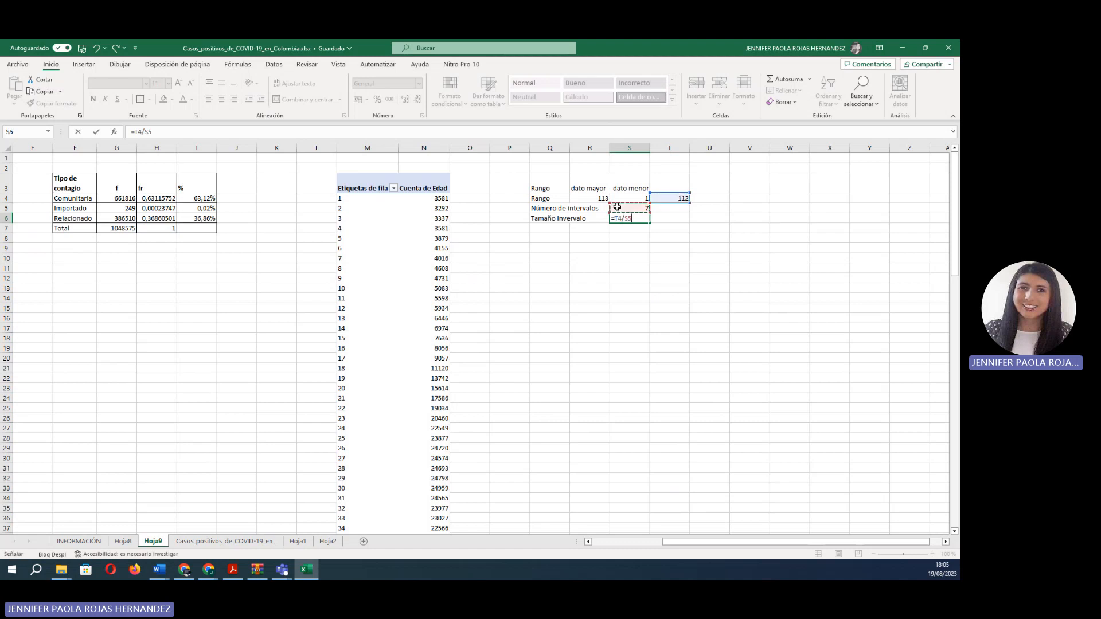
pyautogui.press('Return')
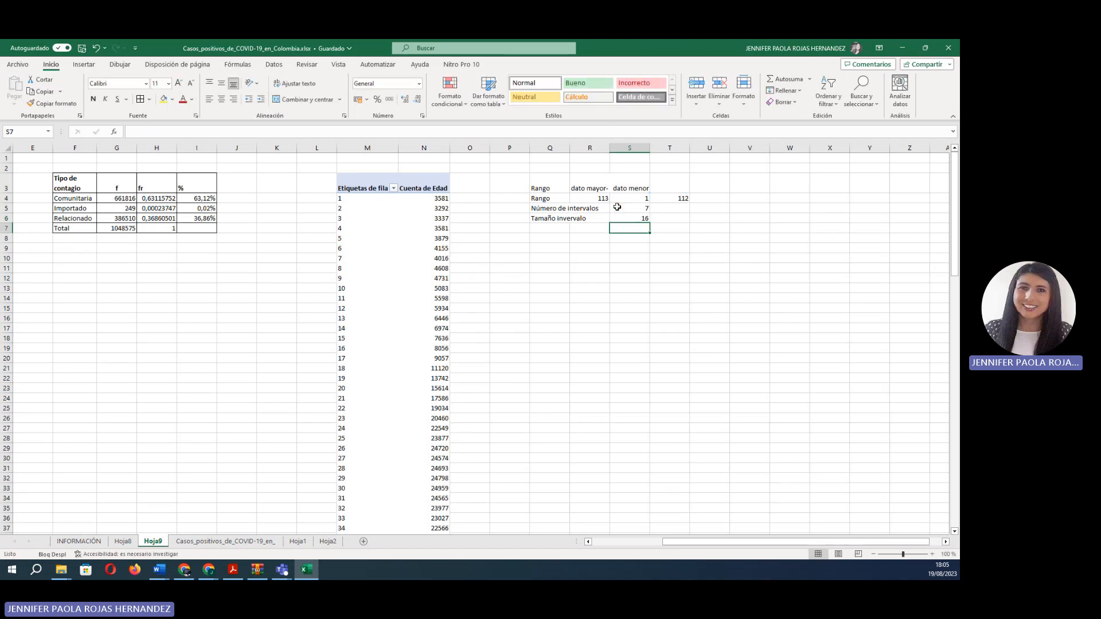
# - Start the age frequency table with the headers "Lim inf" in Q9 and "Lim sup" in R9
pyautogui.click(553, 228)
pyautogui.click(545, 259)
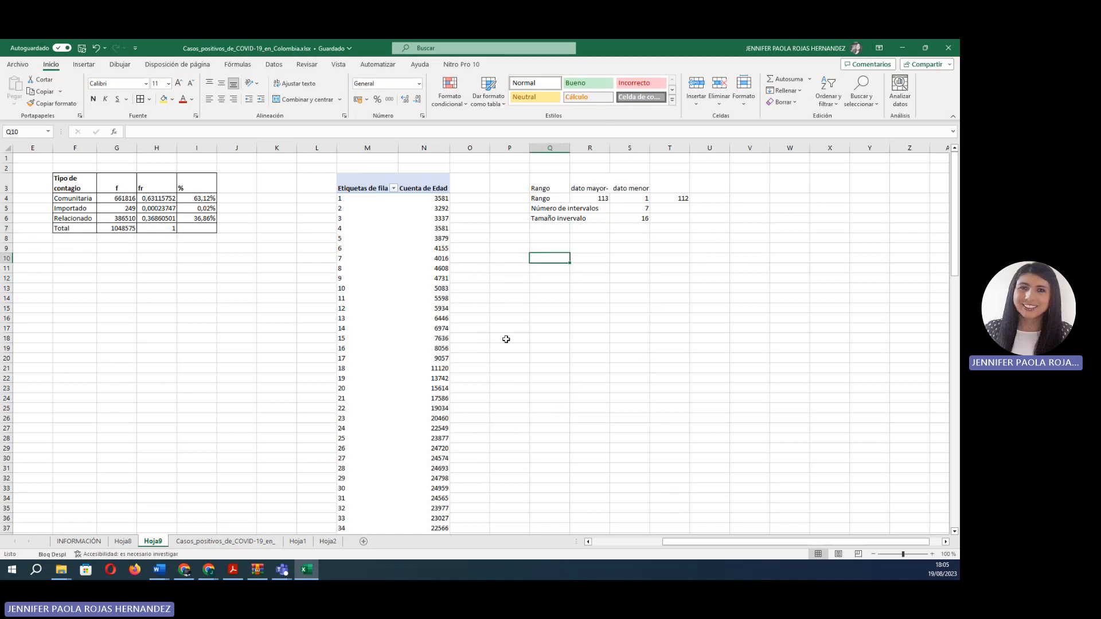
pyautogui.click(541, 247)
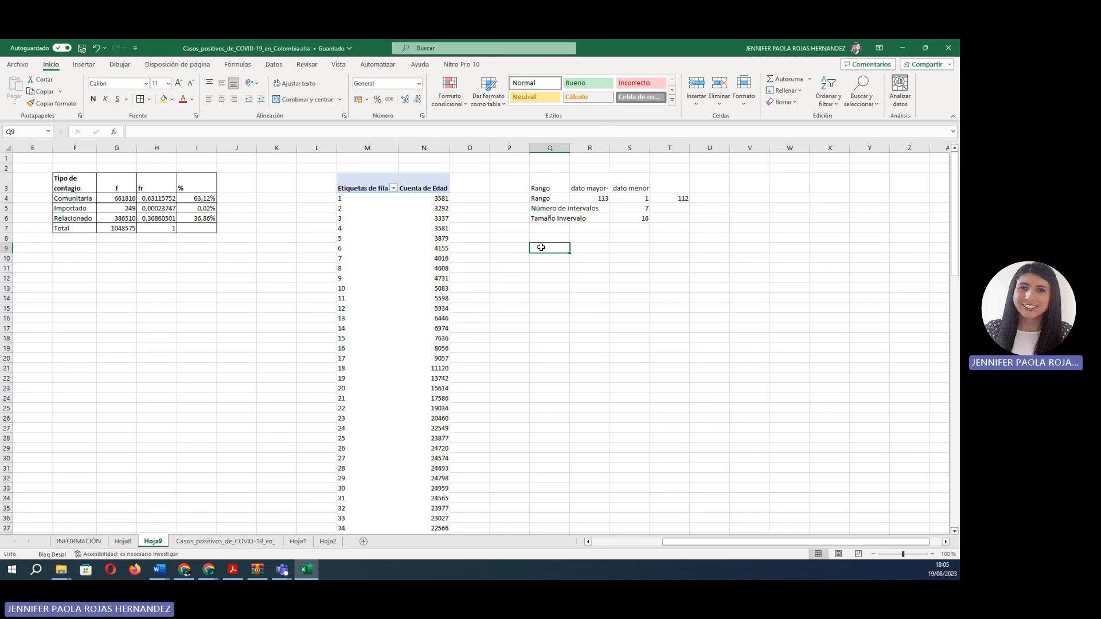
pyautogui.write('Lim inf')
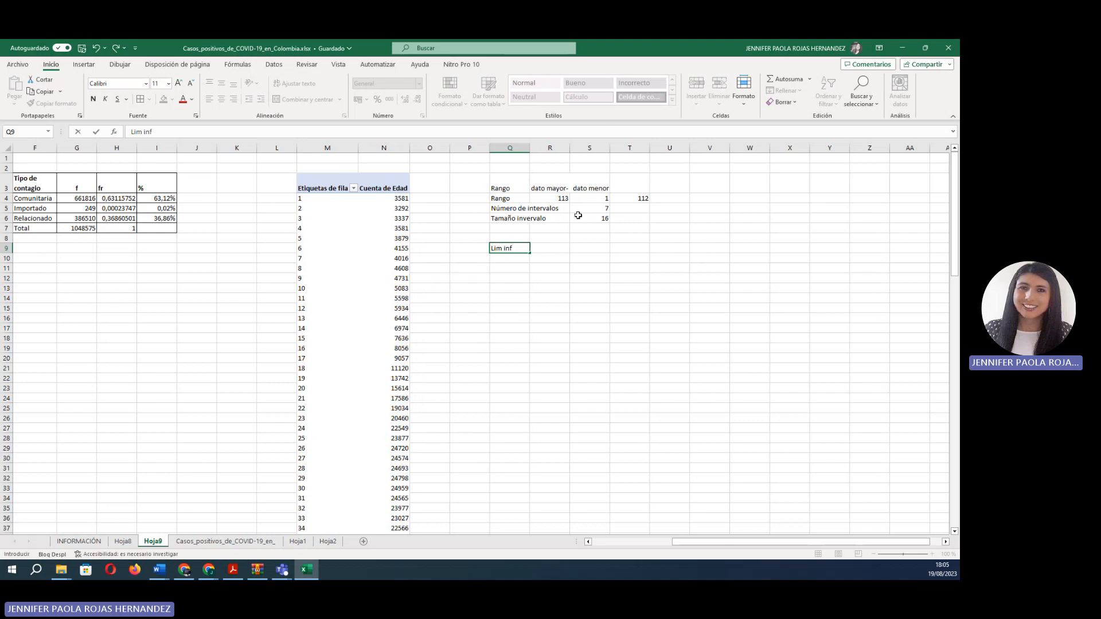
pyautogui.click(549, 252)
pyautogui.write('Li')
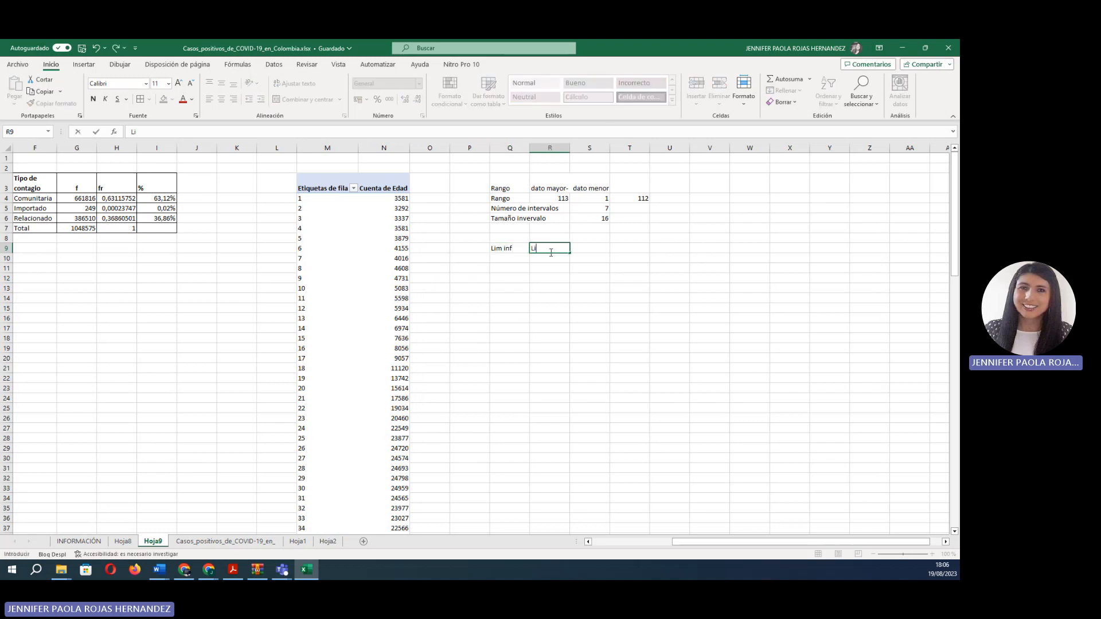
pyautogui.write('mj')
pyautogui.press('BackSpace')
pyautogui.write('sup')
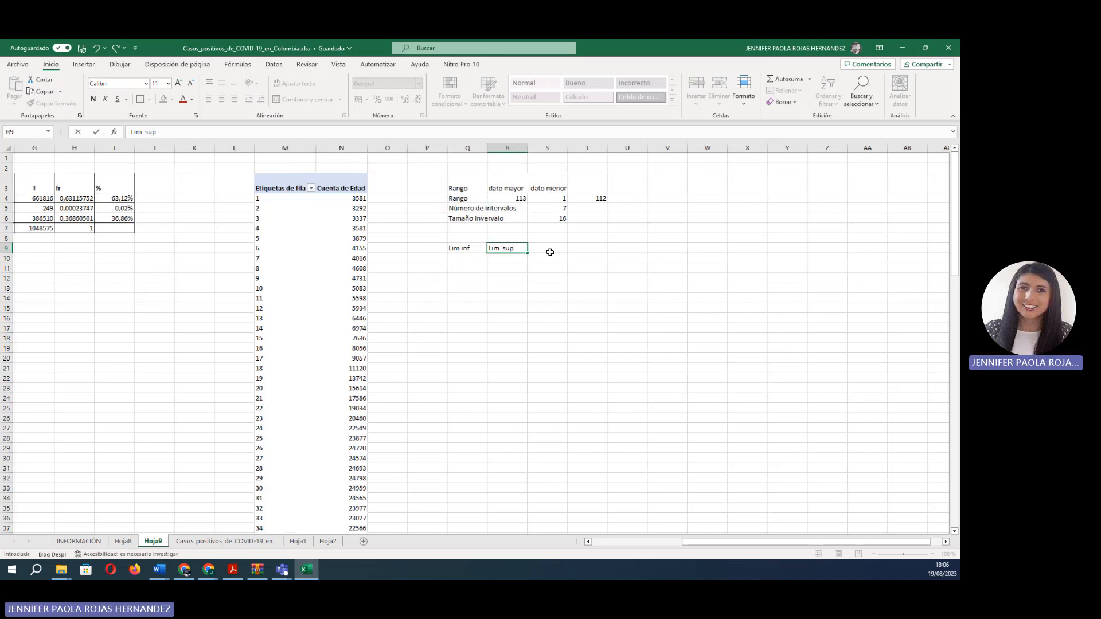
# - Add the column headers "mi" in S9, "f" in T9 and "fr" in U9 of the age table
pyautogui.hscroll(1, 550, 252)
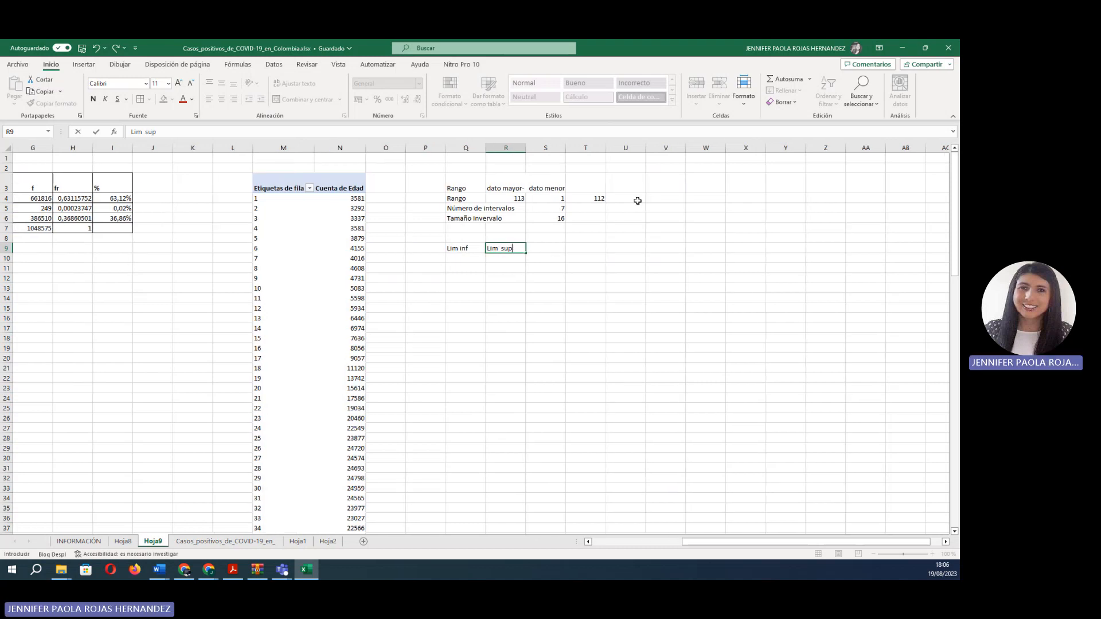
pyautogui.click(535, 248)
pyautogui.write('mi')
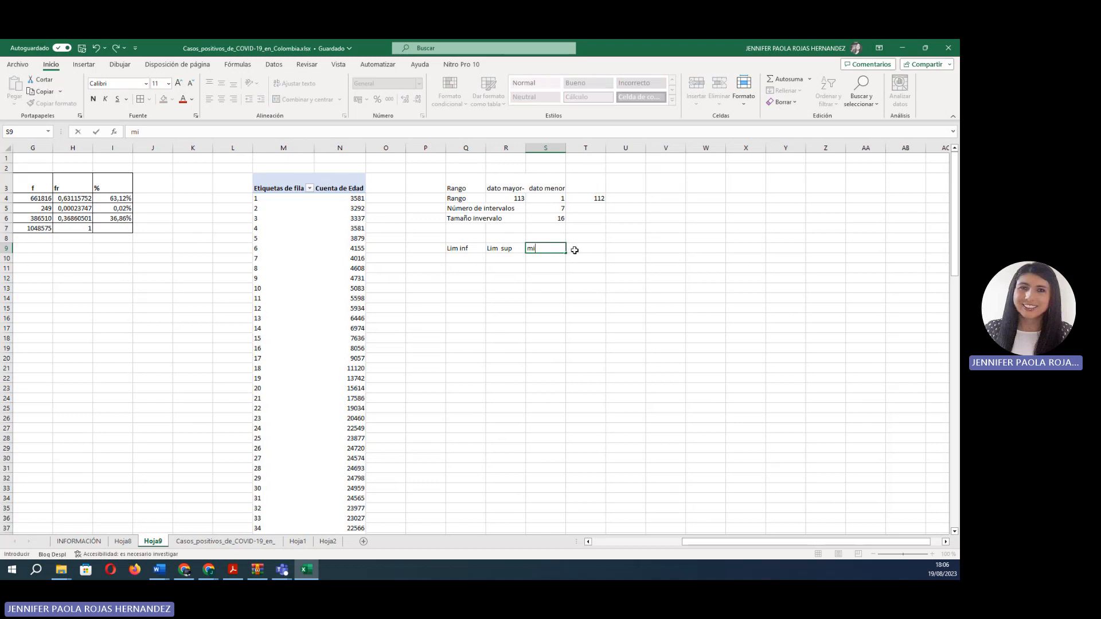
pyautogui.click(583, 256)
pyautogui.click(583, 246)
pyautogui.write('f')
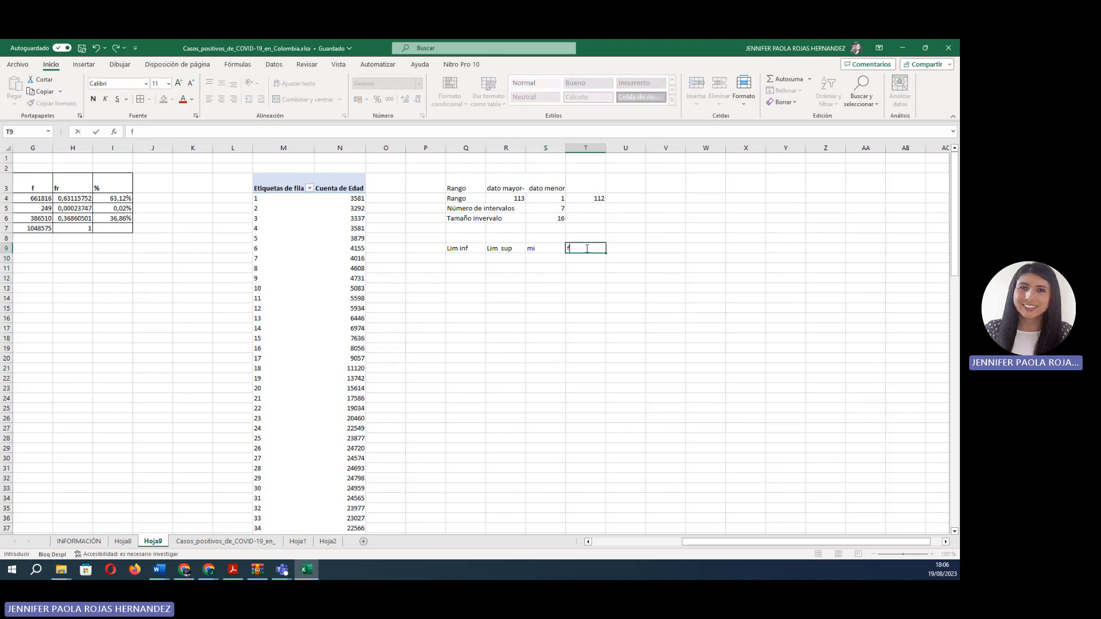
pyautogui.click(632, 250)
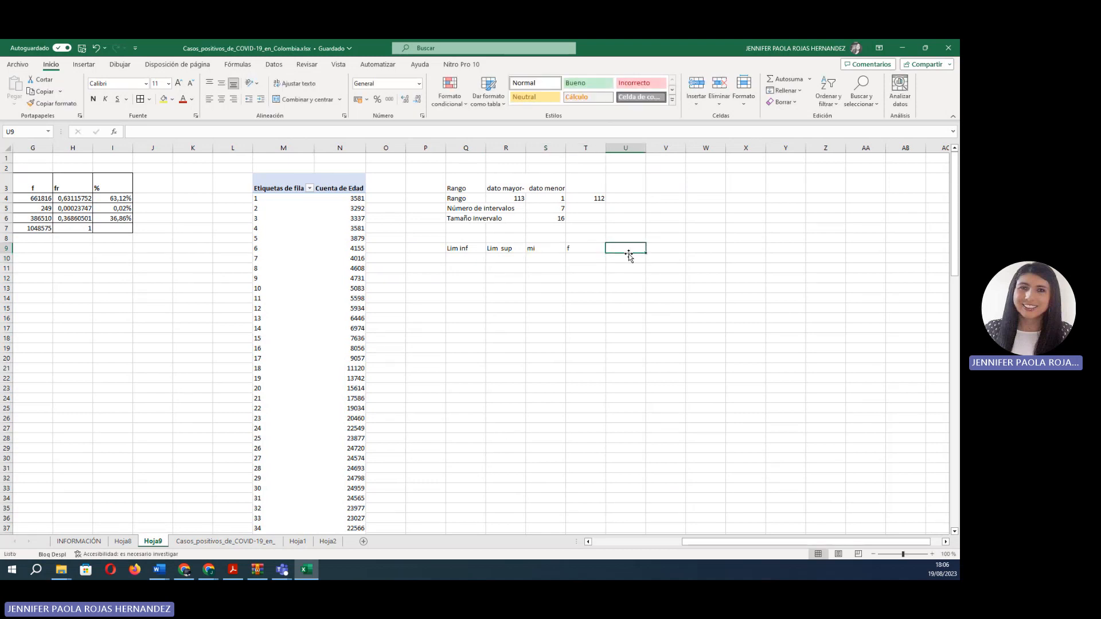
pyautogui.write('fr')
# - Complete the age table's header row with "F" in V9, "Fr" in W9 and "%" in X9
pyautogui.click(665, 254)
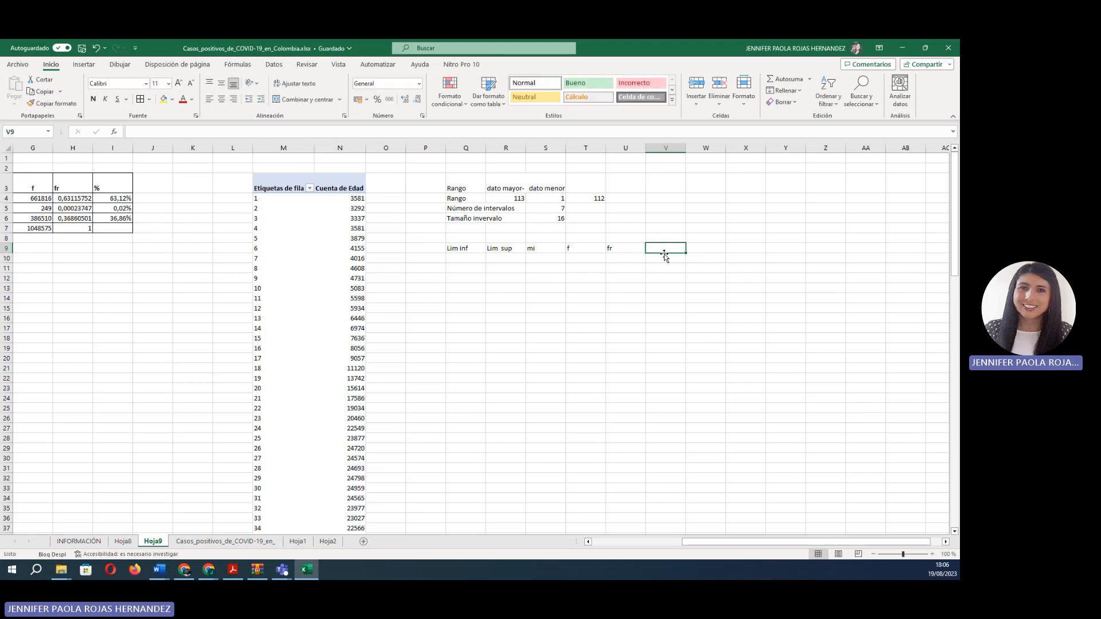
pyautogui.write('F')
pyautogui.click(690, 247)
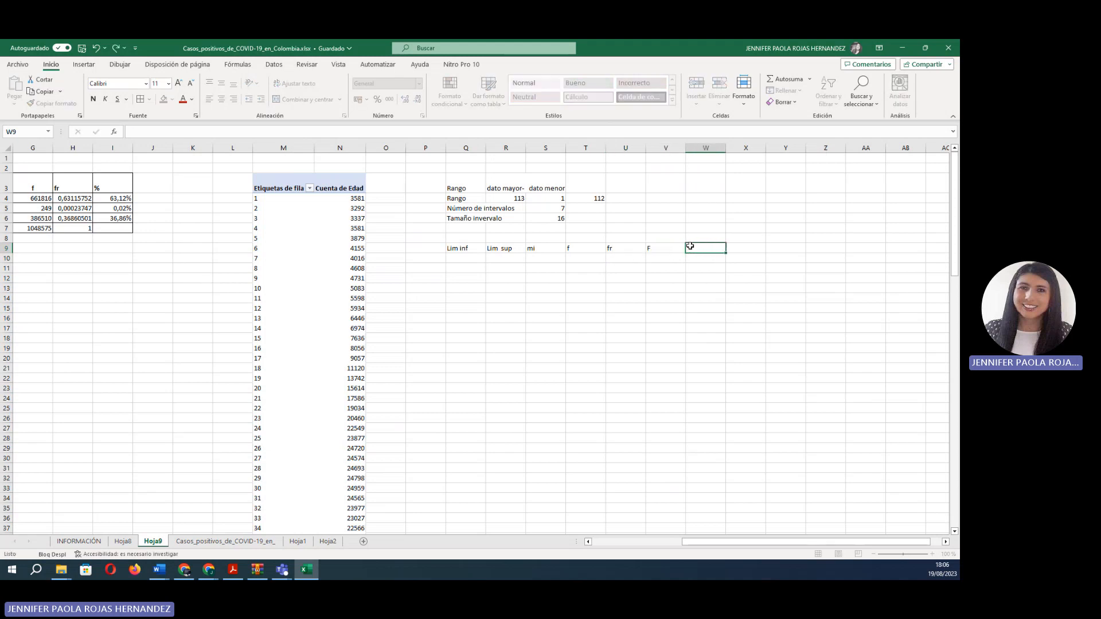
pyautogui.write('F')
pyautogui.press('BackSpace')
pyautogui.click(741, 251)
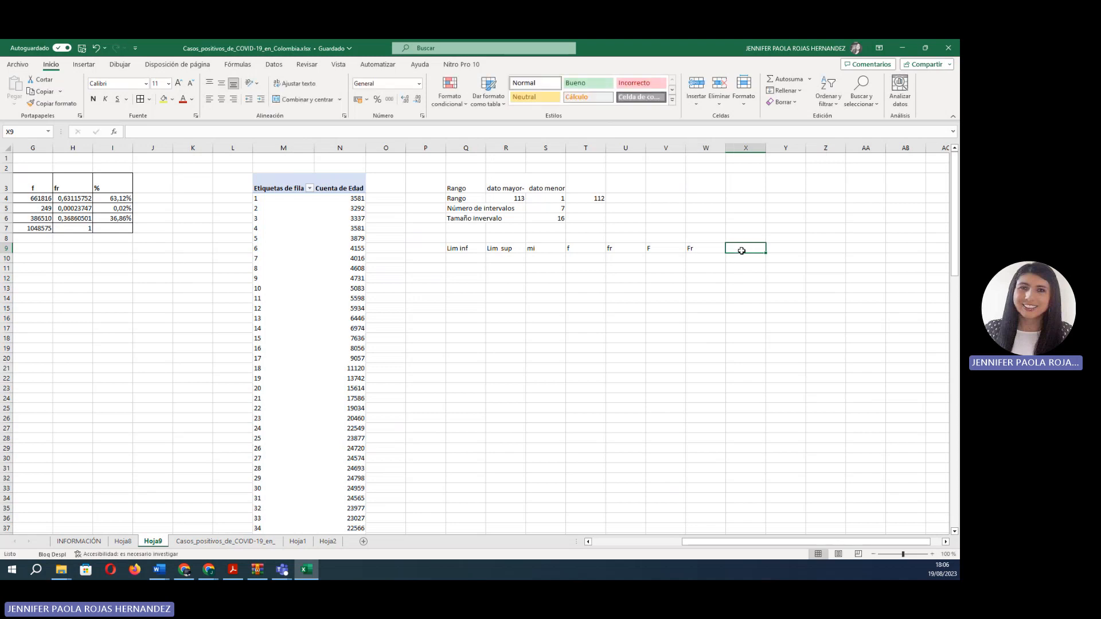
pyautogui.write('%')
pyautogui.click(663, 364)
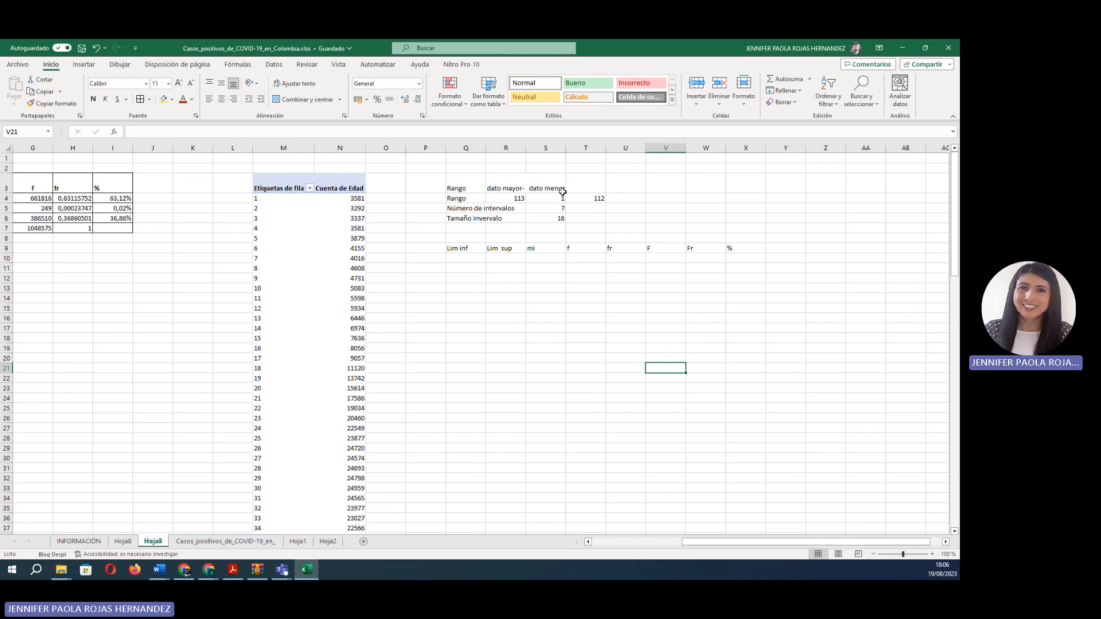
# - Highlight the number of intervals in S5 with a yellow fill
pyautogui.click(554, 209)
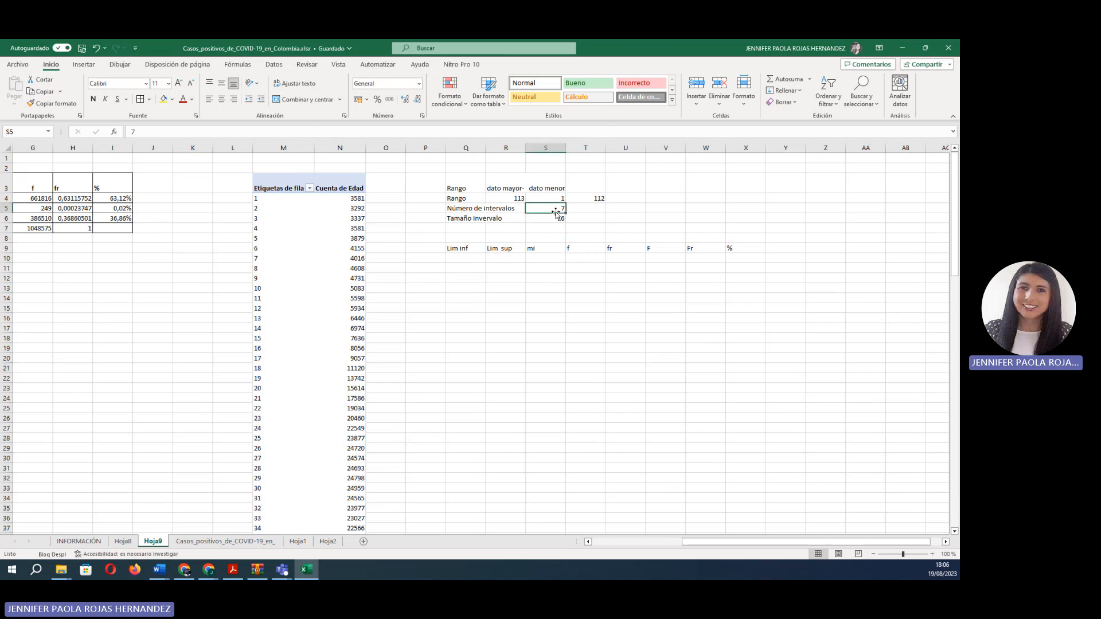
pyautogui.click(165, 99)
# - Number the intervals 1 to 7 in P10:P16, beside the lower limit column
pyautogui.click(429, 261)
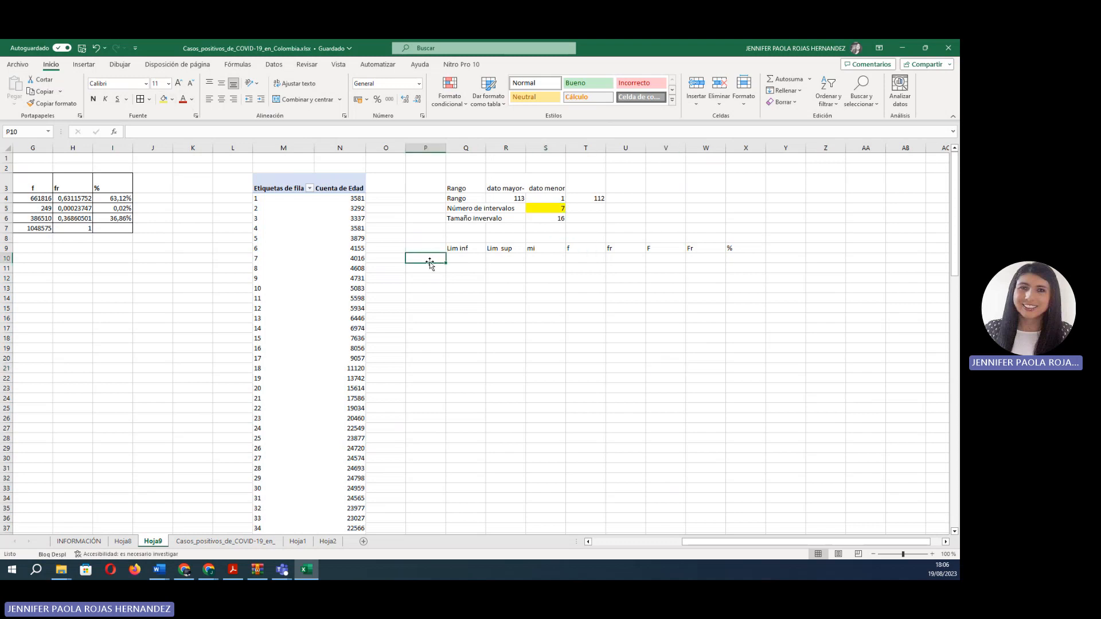
pyautogui.write('1')
pyautogui.hscroll(1, 430, 262)
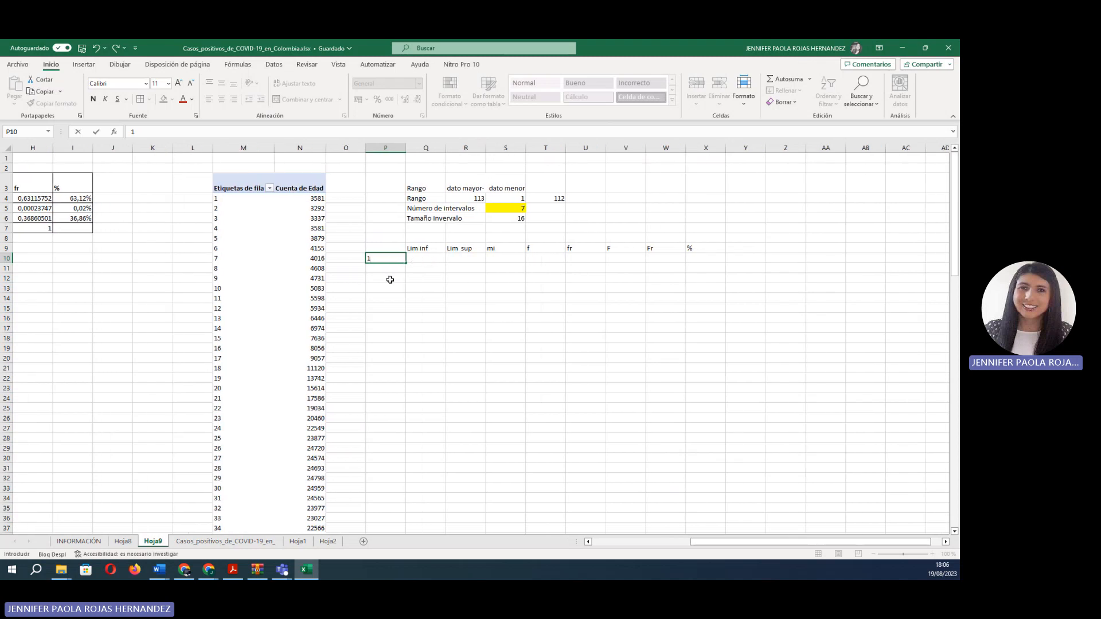
pyautogui.press('Return')
pyautogui.write('2')
pyautogui.scroll(-1, 382, 269)
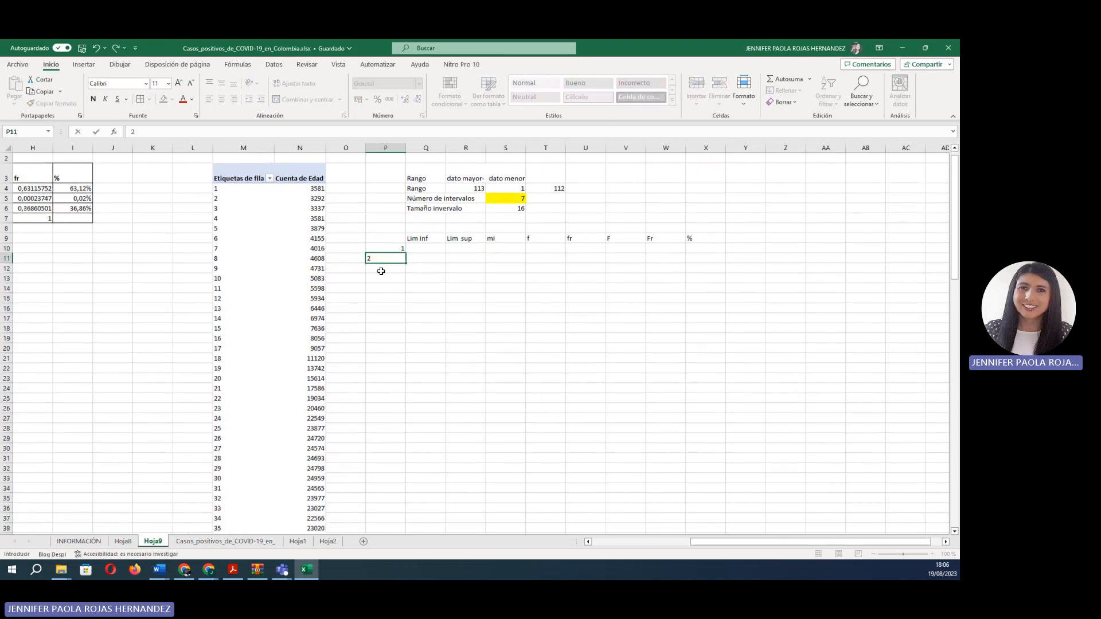
pyautogui.press('Return')
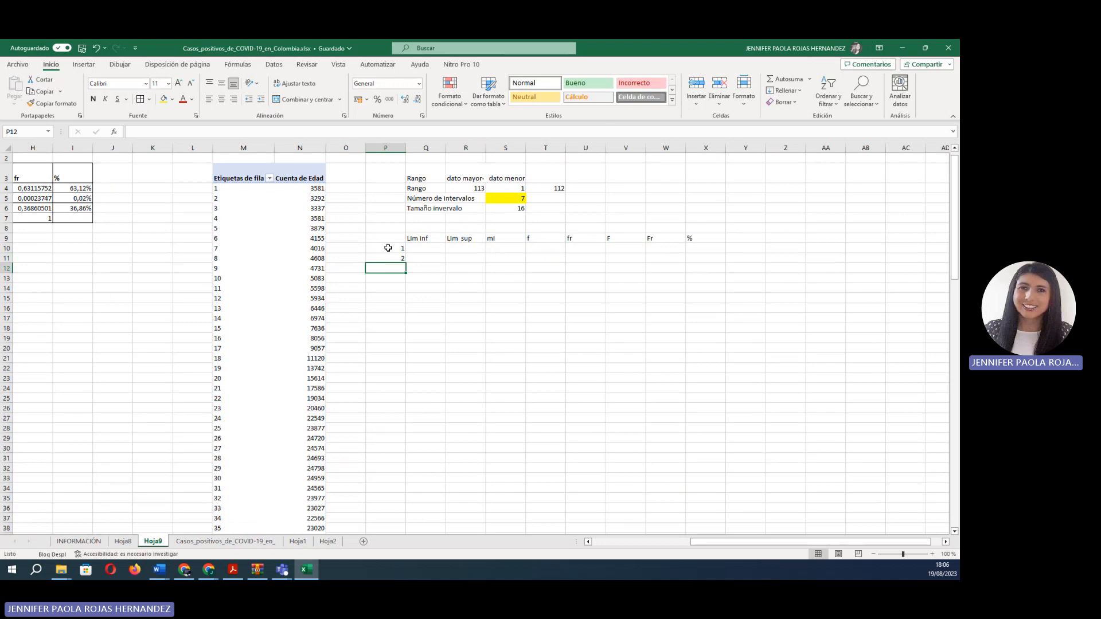
pyautogui.write('3')
pyautogui.press('Return')
pyautogui.press('Return')
pyautogui.press('Return')
pyautogui.press('Return')
pyautogui.moveTo(400, 249); pyautogui.dragTo(401, 315)
pyautogui.click(505, 328)
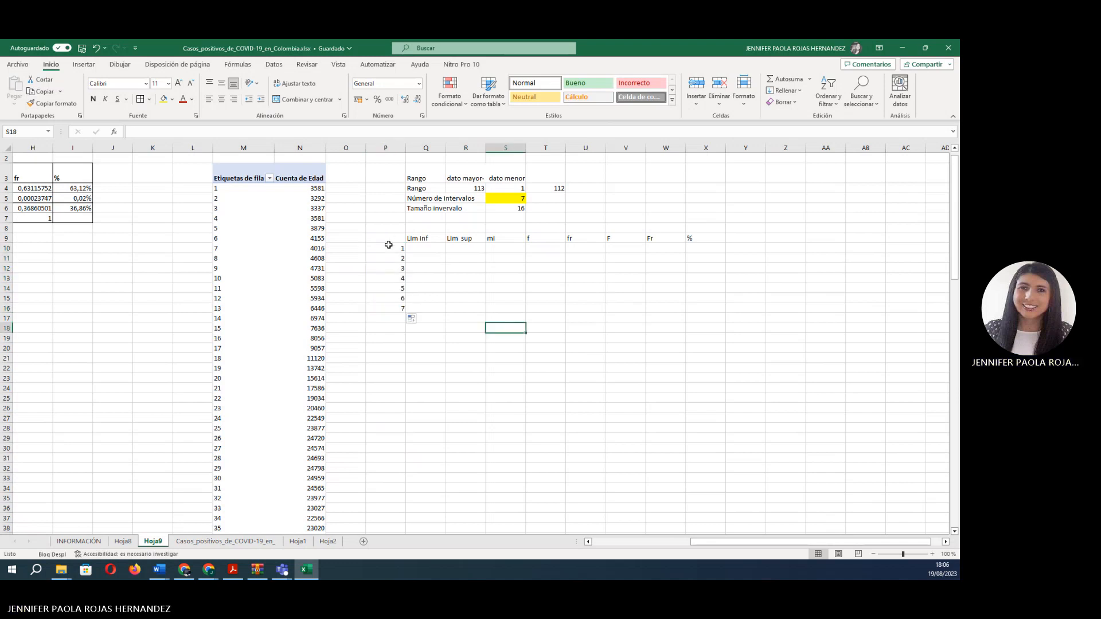
# - Center the interval numbers in P10:P16 horizontally
pyautogui.moveTo(396, 248); pyautogui.dragTo(401, 310)
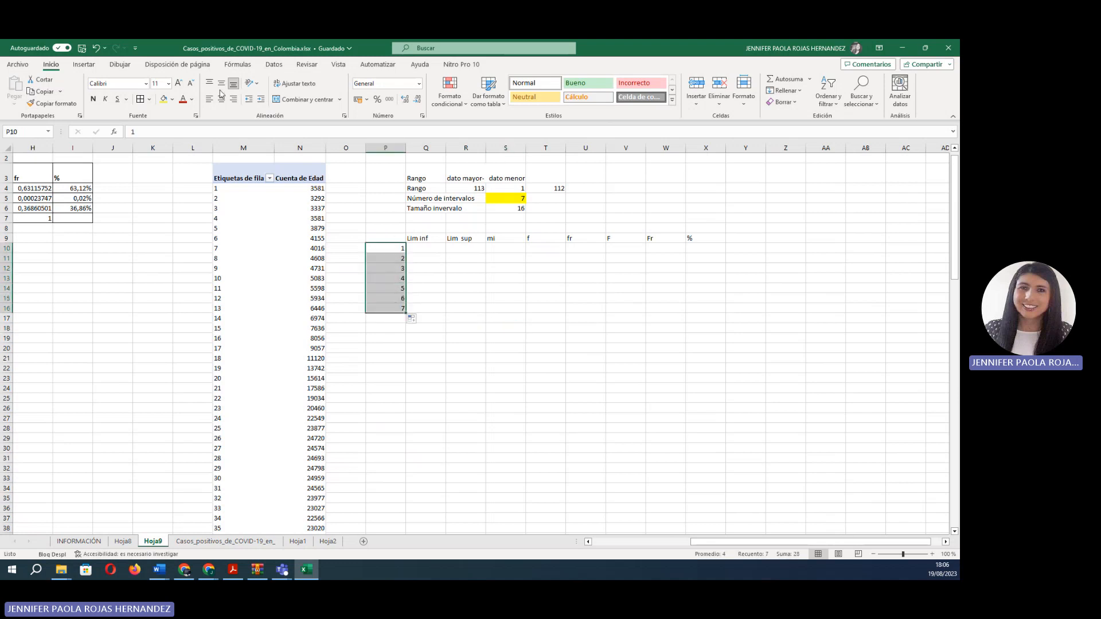
pyautogui.click(221, 98)
pyautogui.click(423, 278)
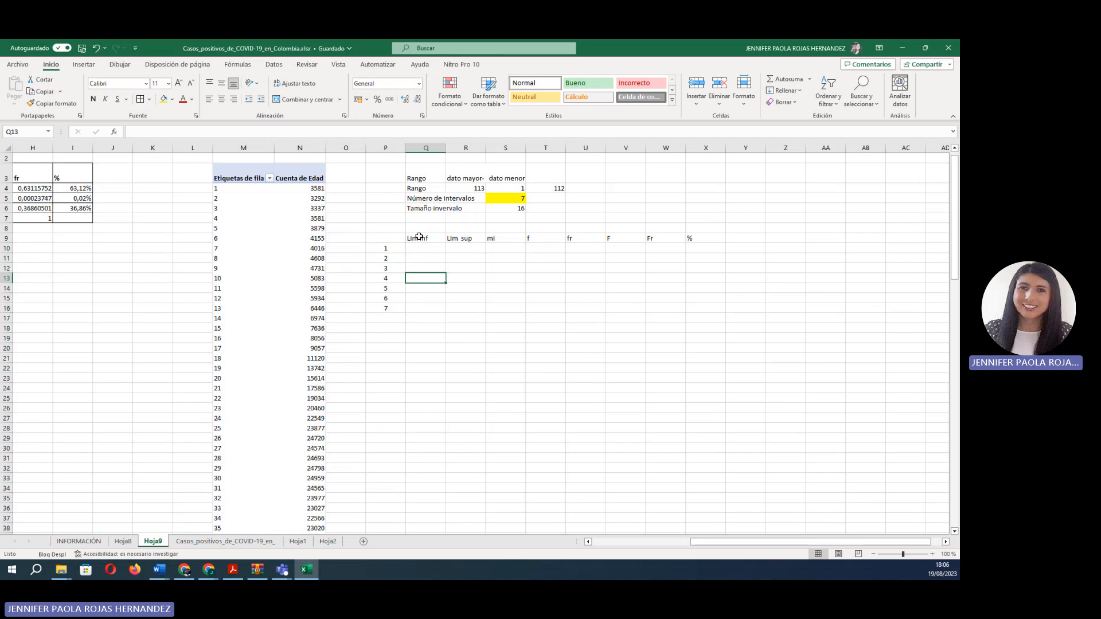
# - Set the first lower limit in Q10 to the smallest age with =S4
pyautogui.click(419, 249)
pyautogui.write('=')
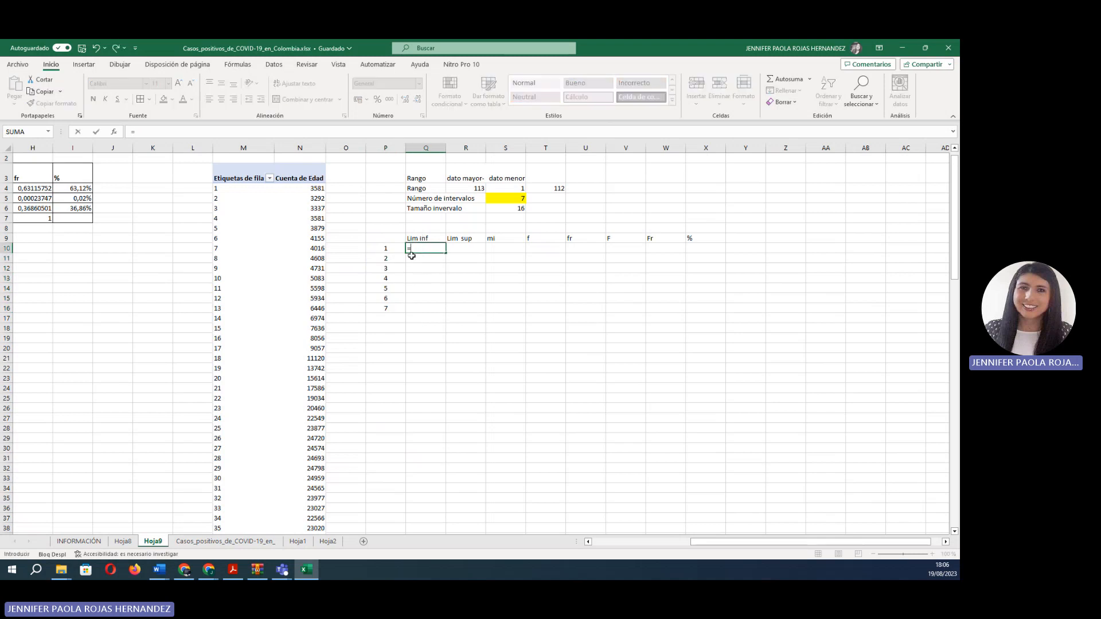
pyautogui.click(512, 188)
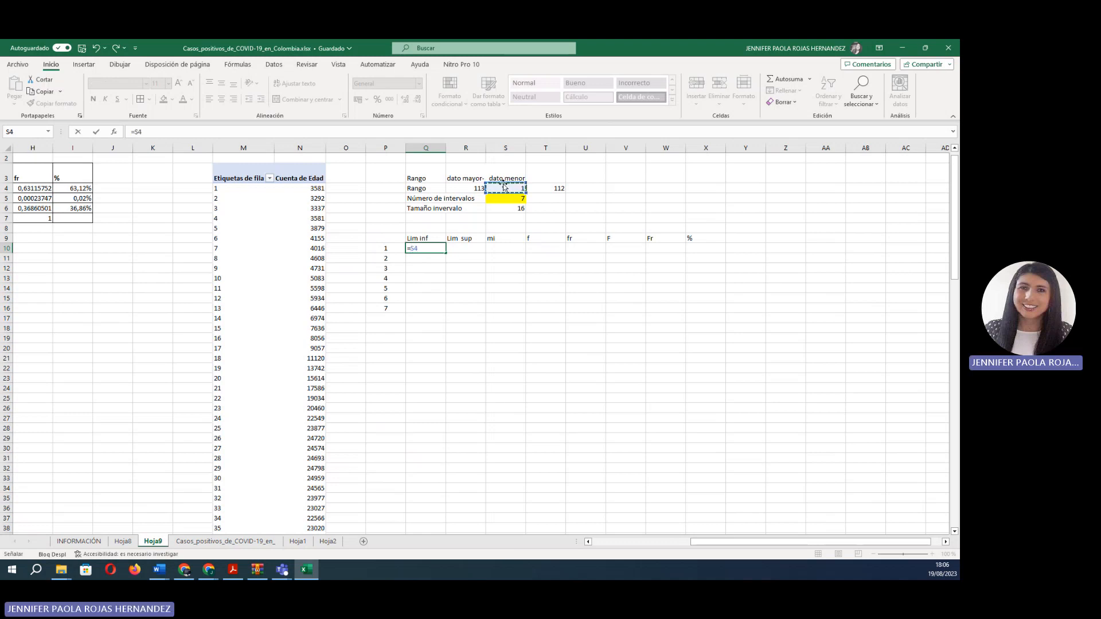
pyautogui.click(426, 337)
pyautogui.click(509, 188)
pyautogui.press('Return')
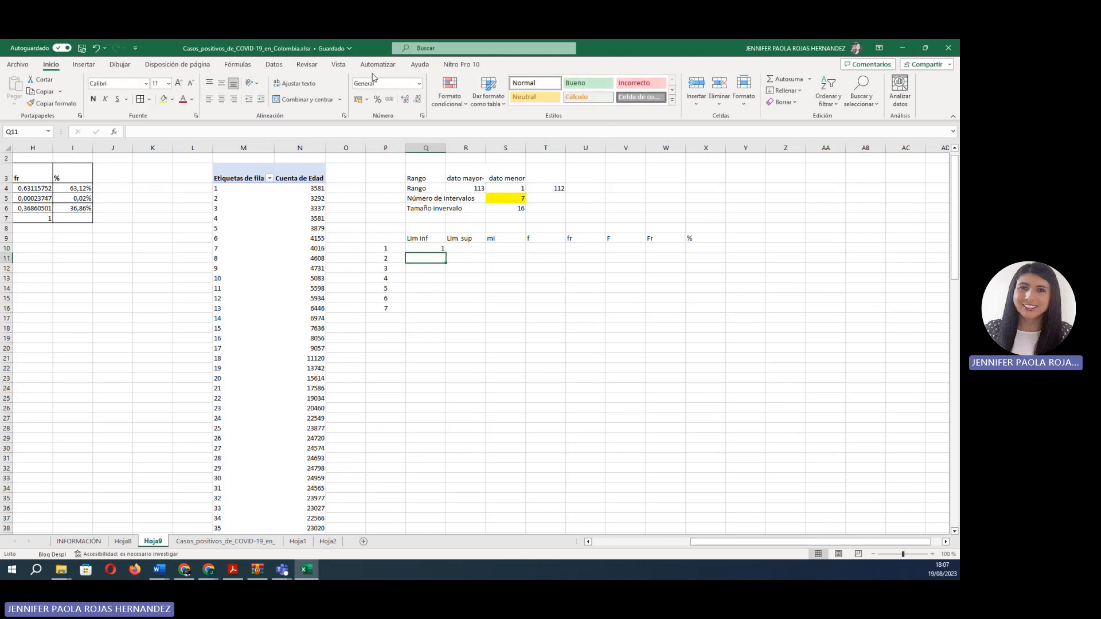
# - Calculate the first upper limit in R10 by adding the interval size to the lower limit with =Q10+S6
pyautogui.click(468, 251)
pyautogui.write('=')
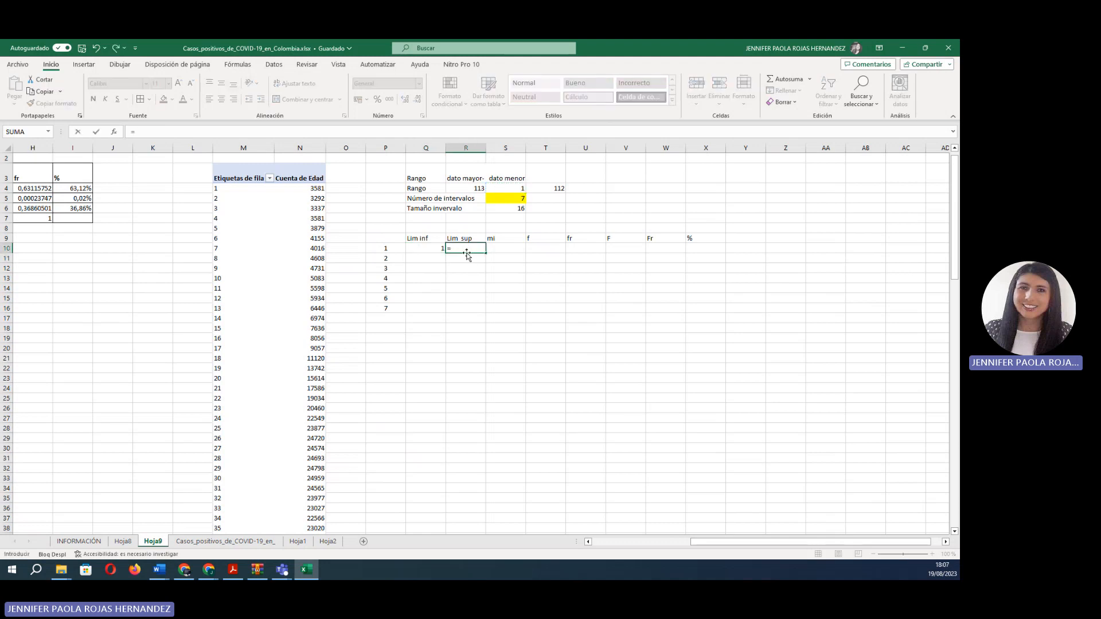
pyautogui.click(436, 248)
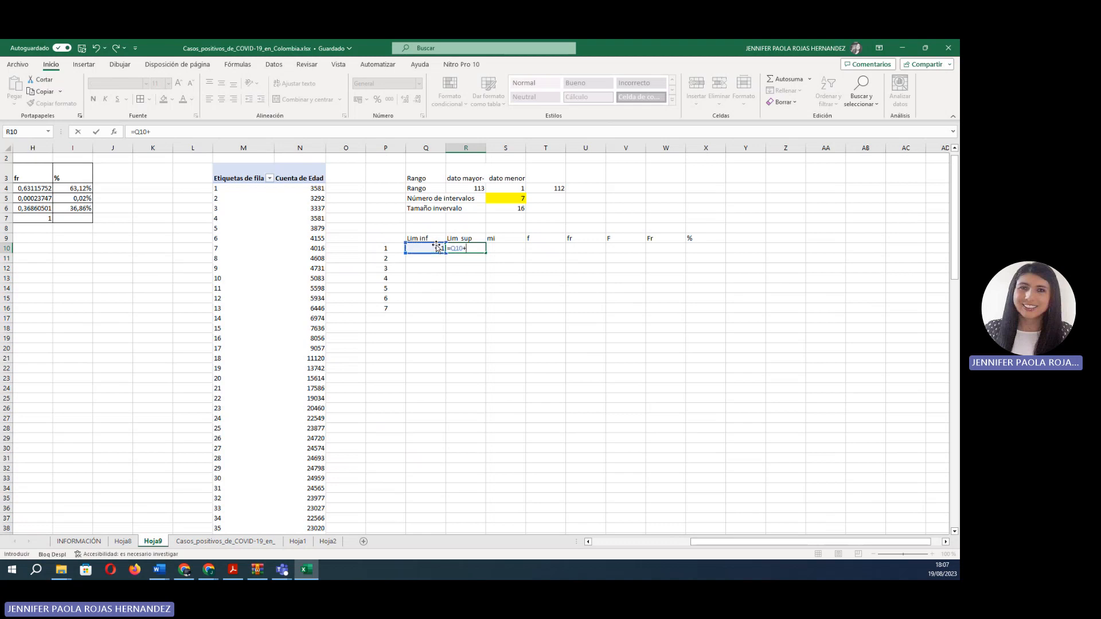
pyautogui.write('+')
pyautogui.click(514, 208)
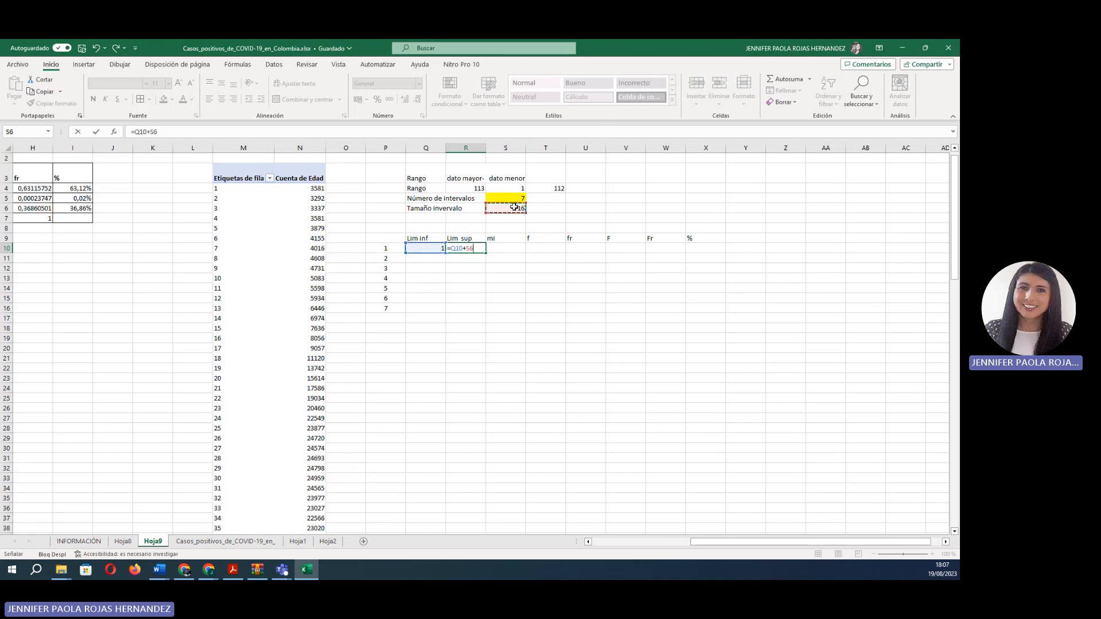
pyautogui.press('Return')
# - Lock the interval size reference S6 in the R10 formula so it stays fixed when copied down
pyautogui.click(468, 247)
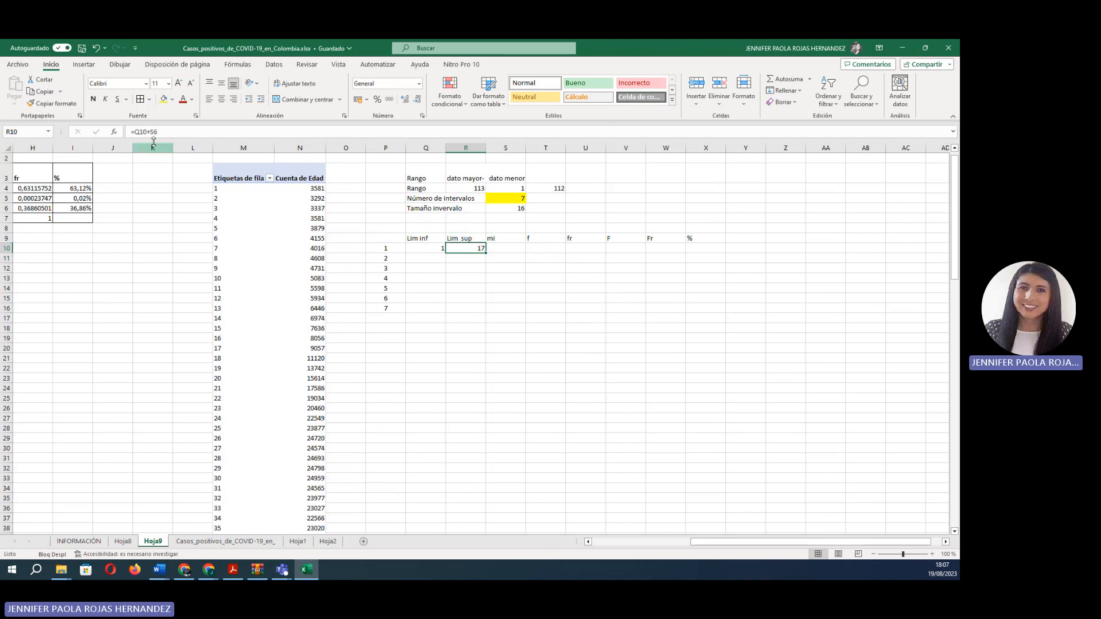
pyautogui.click(149, 132)
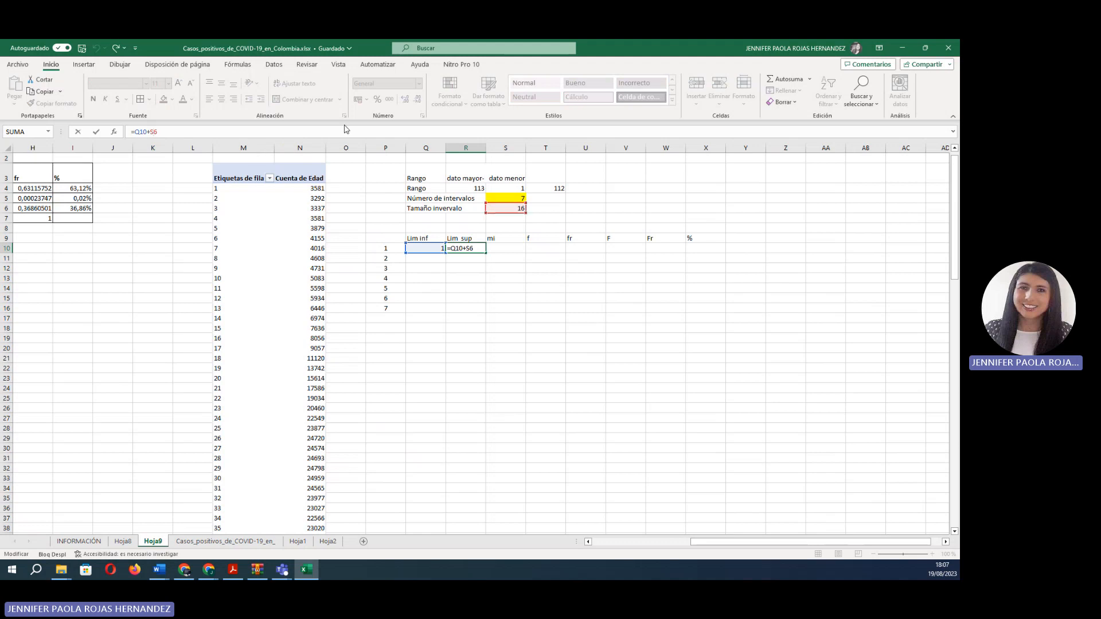
pyautogui.press('F4')
pyautogui.press('Return')
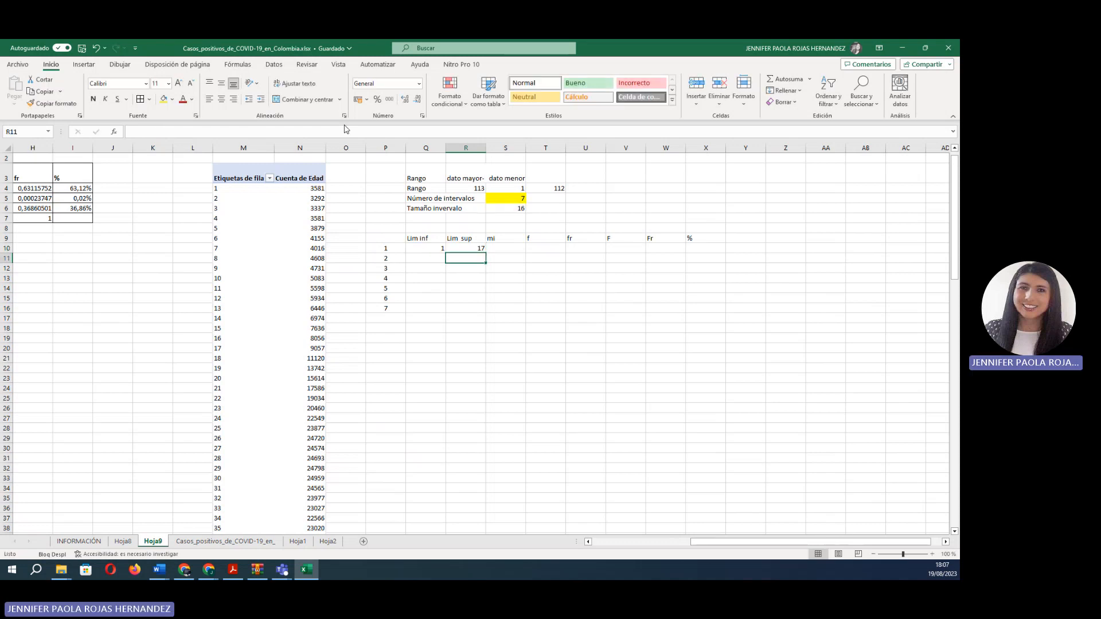
# - Fill the upper limit formula from R10 down to R16
pyautogui.click(438, 251)
pyautogui.click(473, 248)
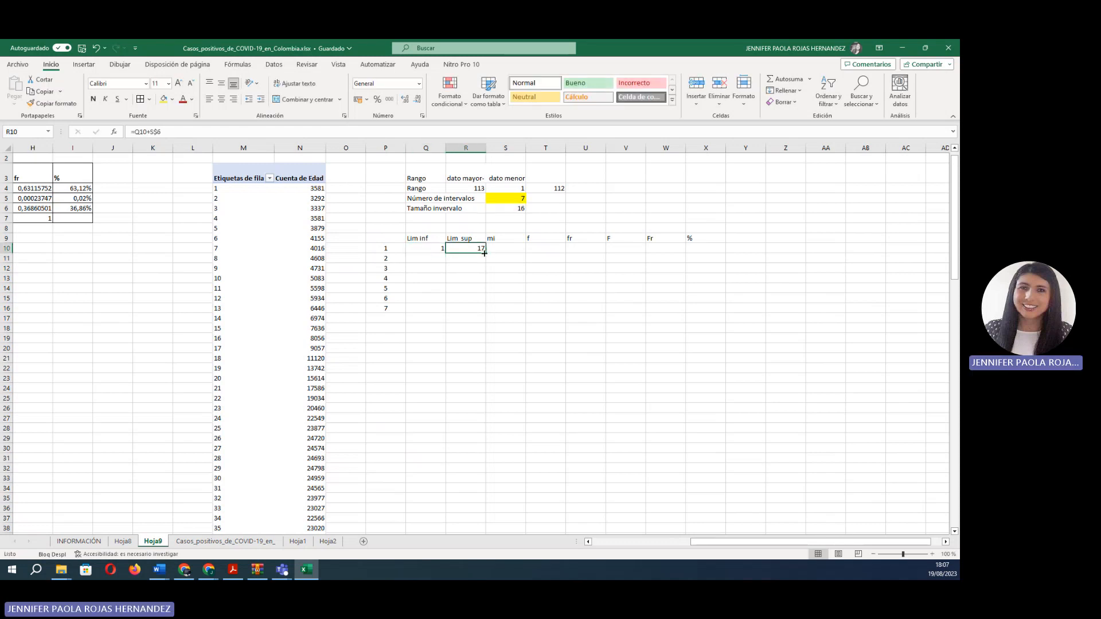
pyautogui.moveTo(484, 253); pyautogui.dragTo(476, 310)
# - Set the second interval's lower limit in Q11 to the preceding upper limit with =R10
pyautogui.click(441, 250)
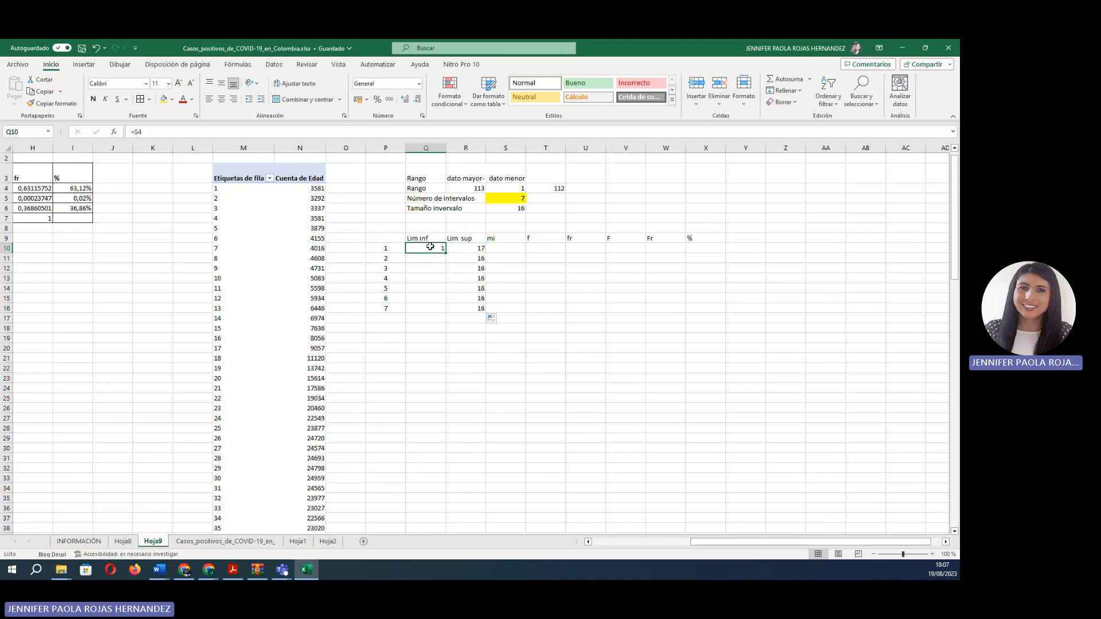
pyautogui.click(433, 288)
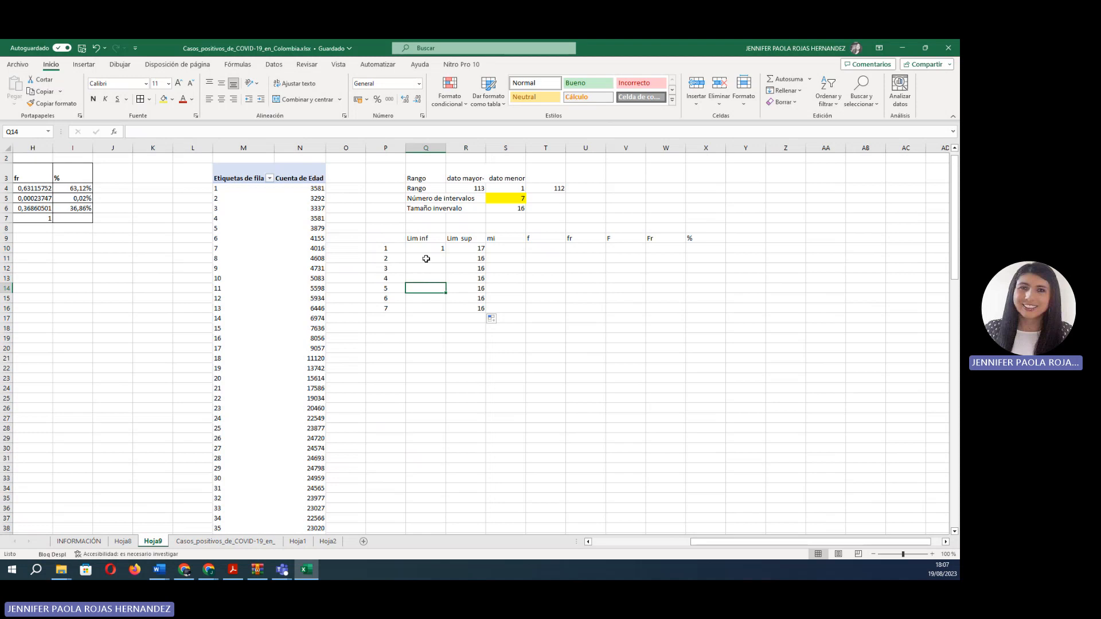
pyautogui.click(425, 259)
pyautogui.write('=')
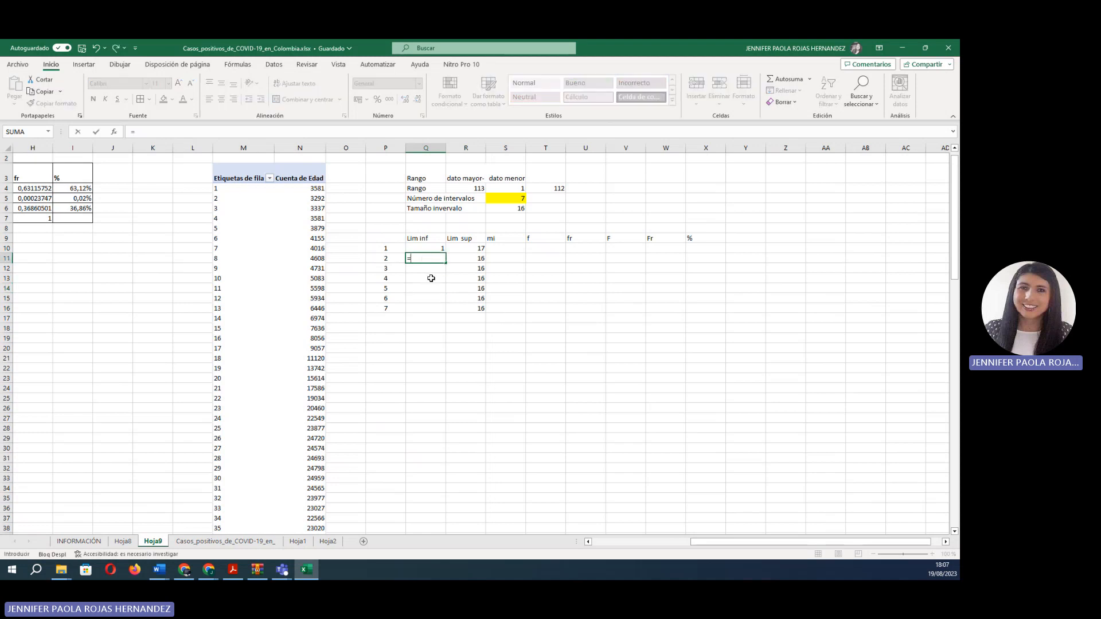
pyautogui.click(475, 249)
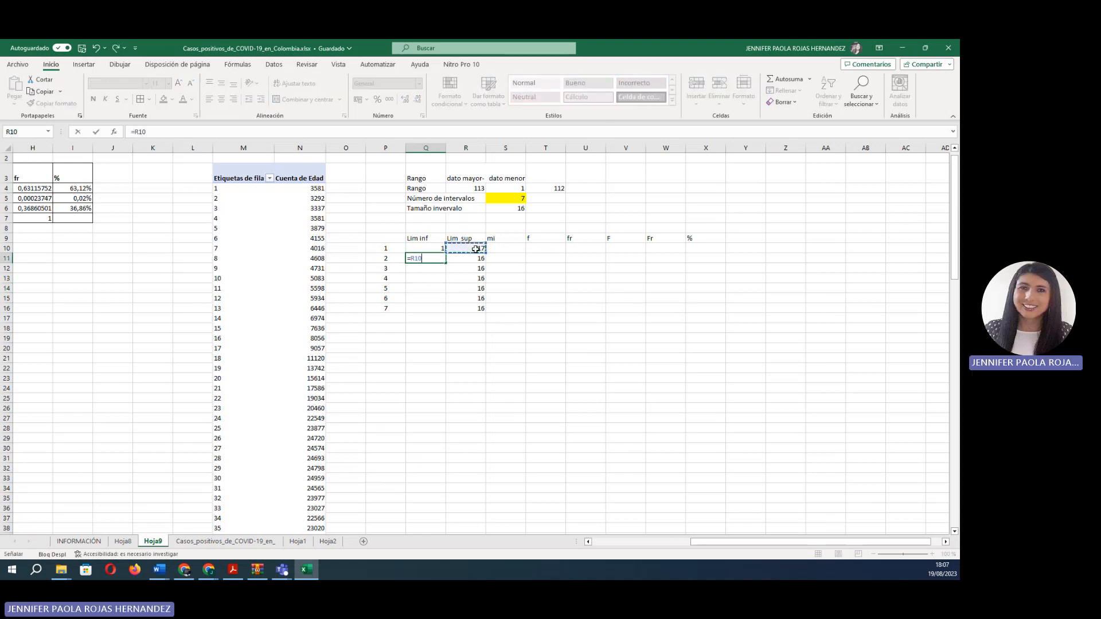
pyautogui.hotkey('ctrl', 'Return')
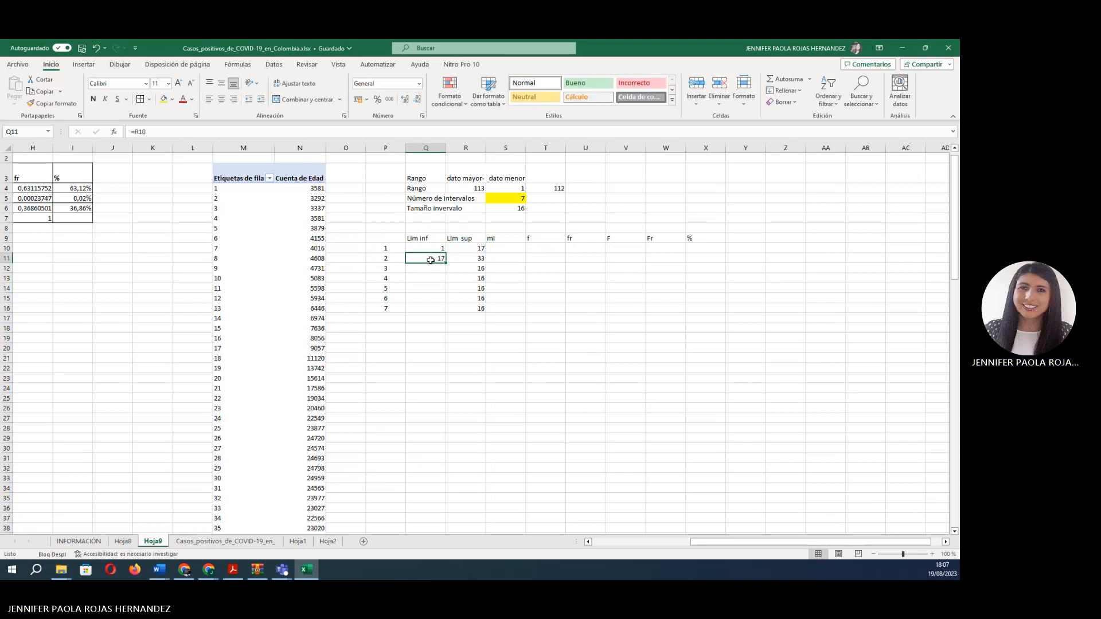
# - Fill the lower limit formula from Q11 down to Q16 and check the last upper limit in R16
pyautogui.moveTo(446, 263); pyautogui.dragTo(446, 313)
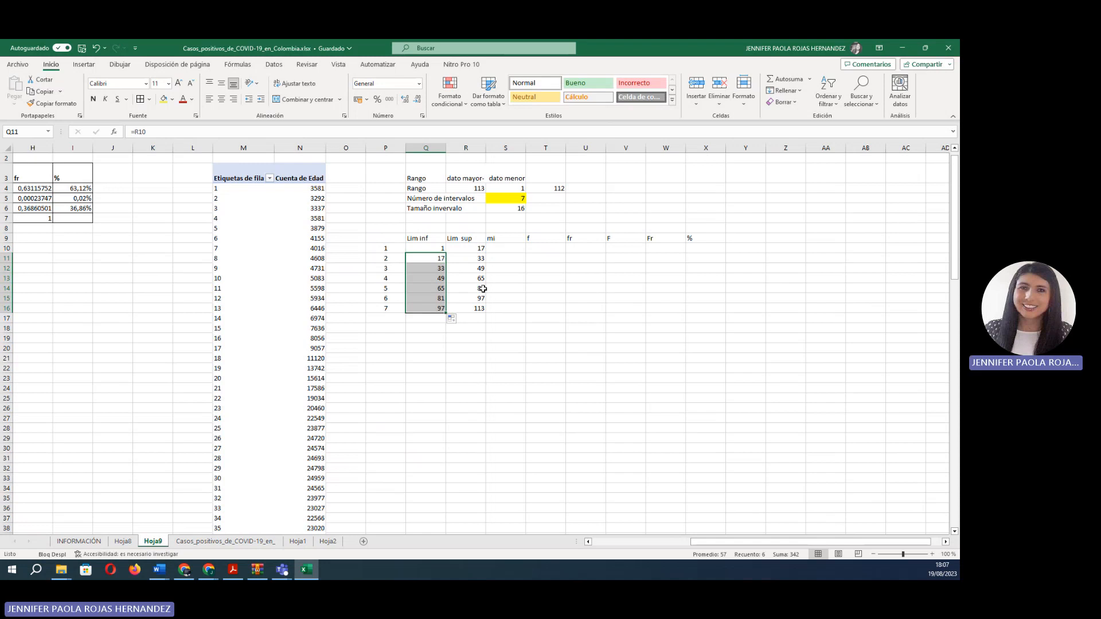
pyautogui.click(475, 306)
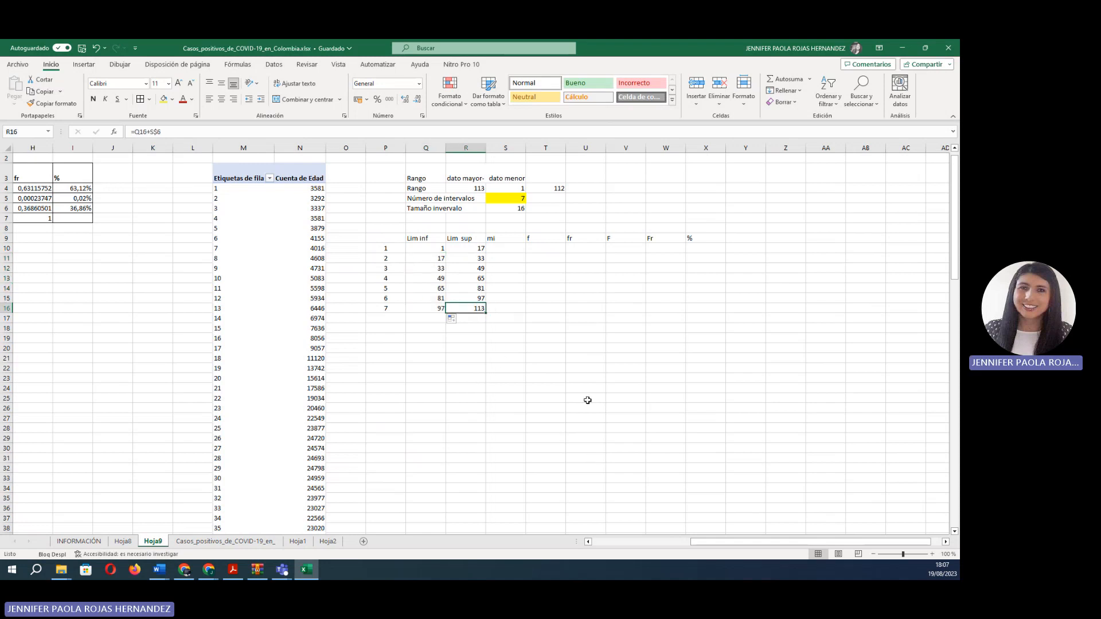
pyautogui.click(625, 428)
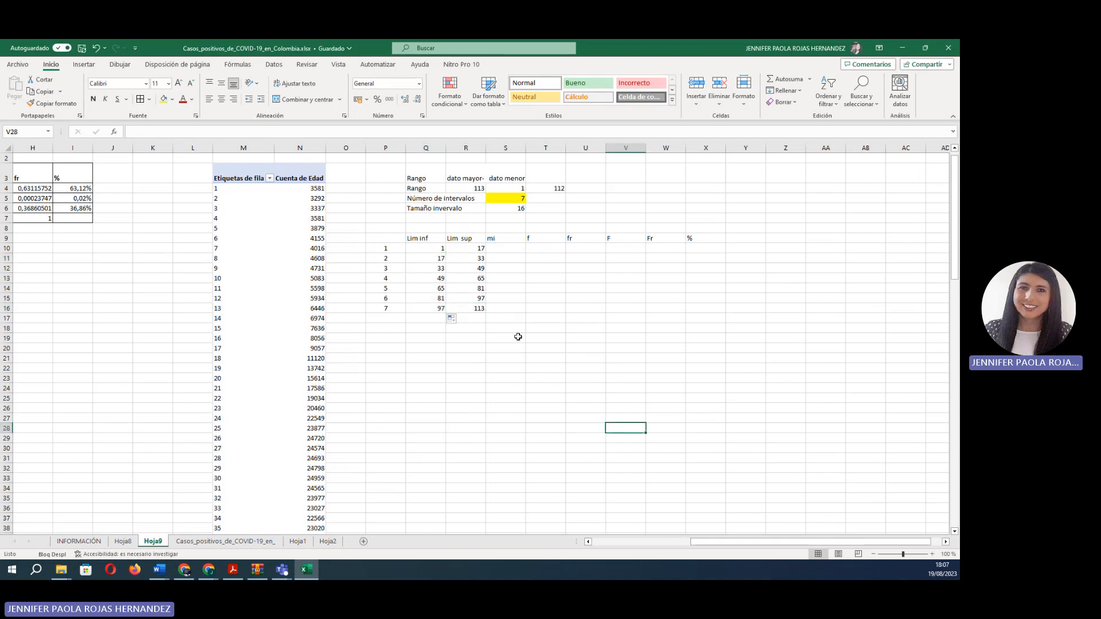
pyautogui.click(511, 369)
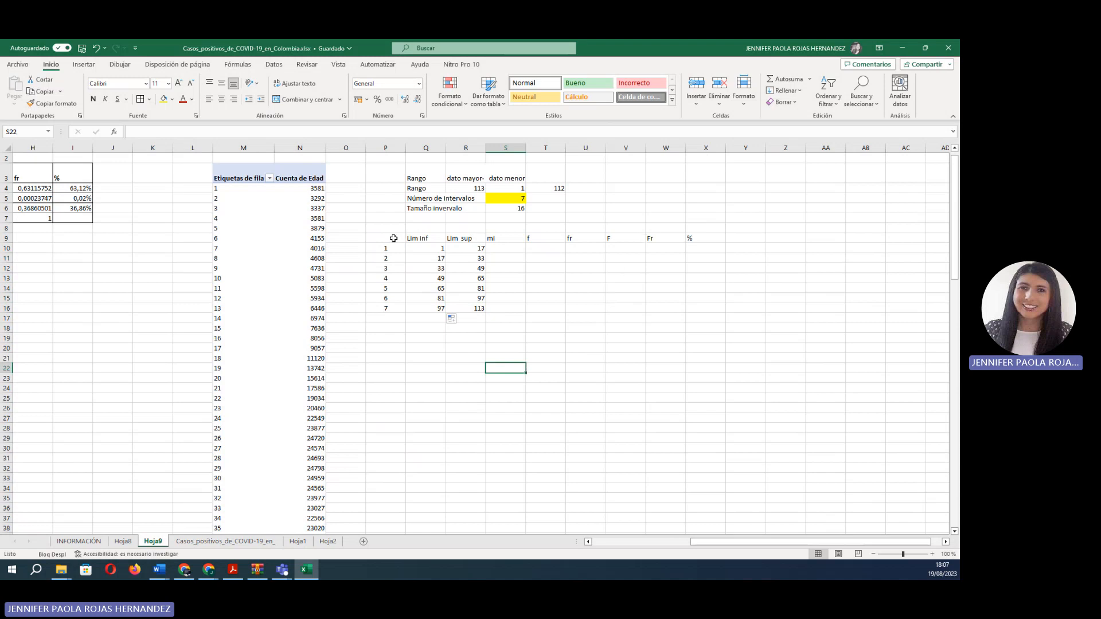
# - Apply all borders to the grouped frequency table in Q9:X16
pyautogui.moveTo(414, 237); pyautogui.dragTo(687, 308)
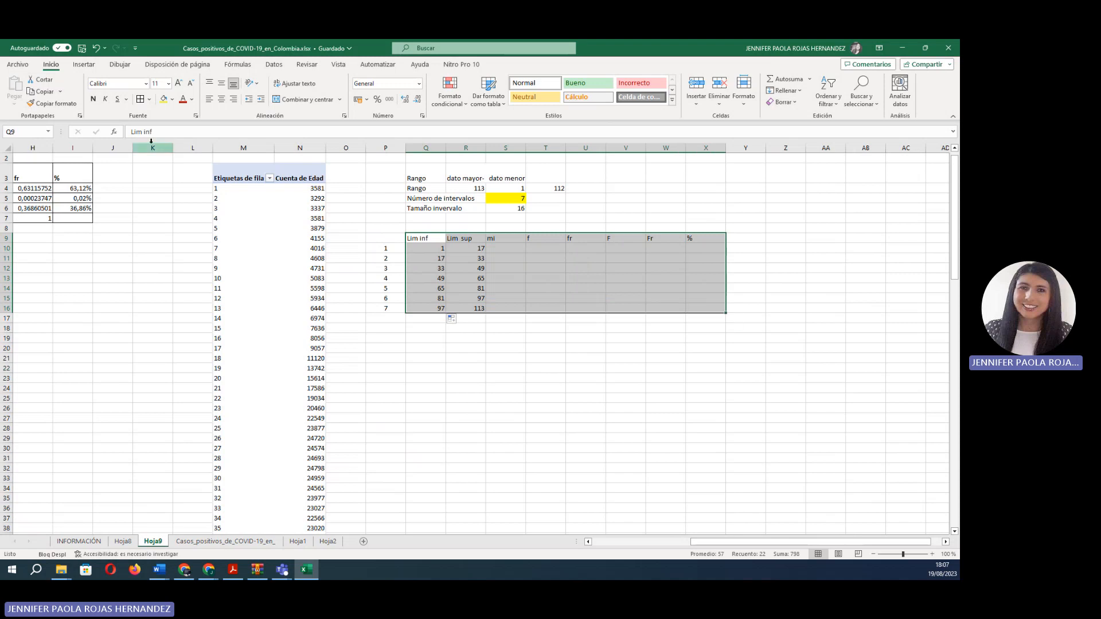
pyautogui.click(140, 99)
pyautogui.click(771, 508)
pyautogui.click(571, 327)
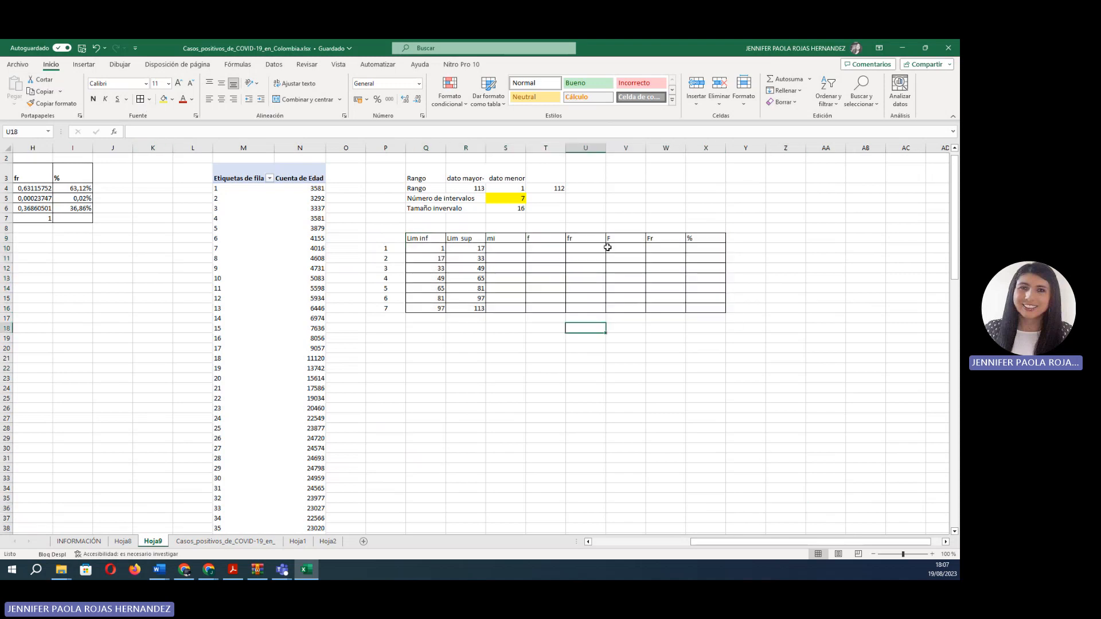
# - Compute the first cumulative frequency in V10 with =SUMAR.SI.CONJUNTO(N:N;M:M;"<"&R10)
pyautogui.click(612, 248)
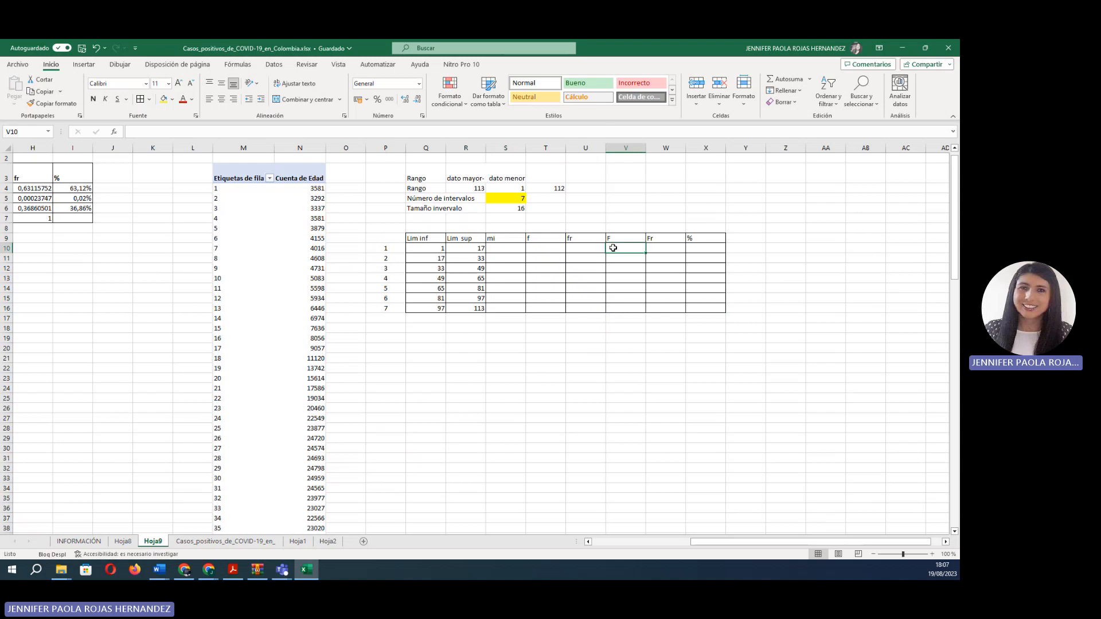
pyautogui.write('=')
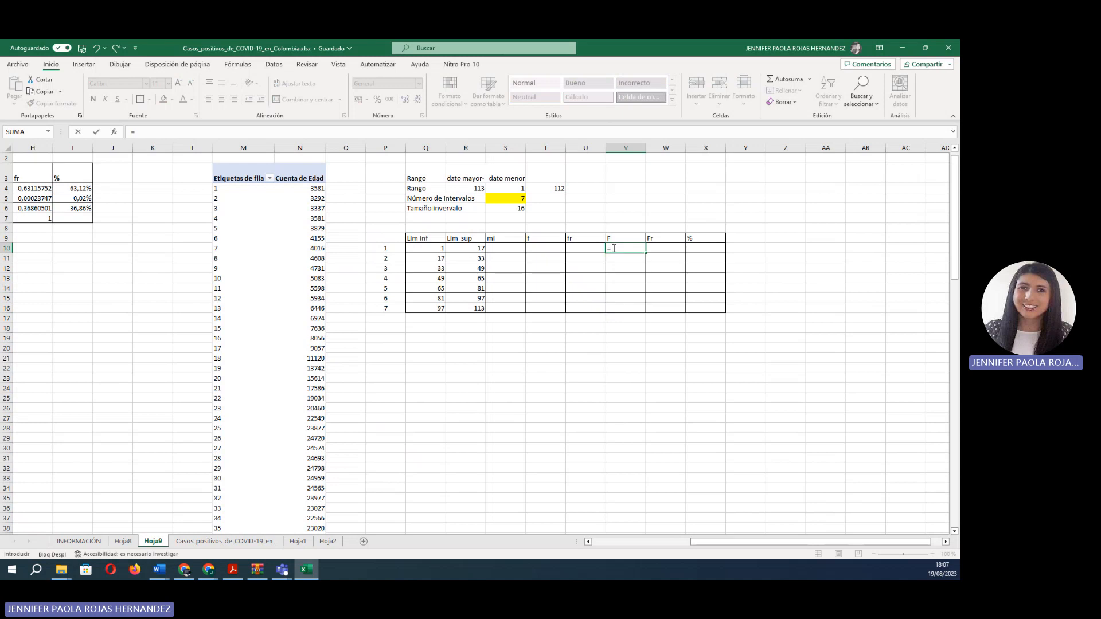
pyautogui.write('suma')
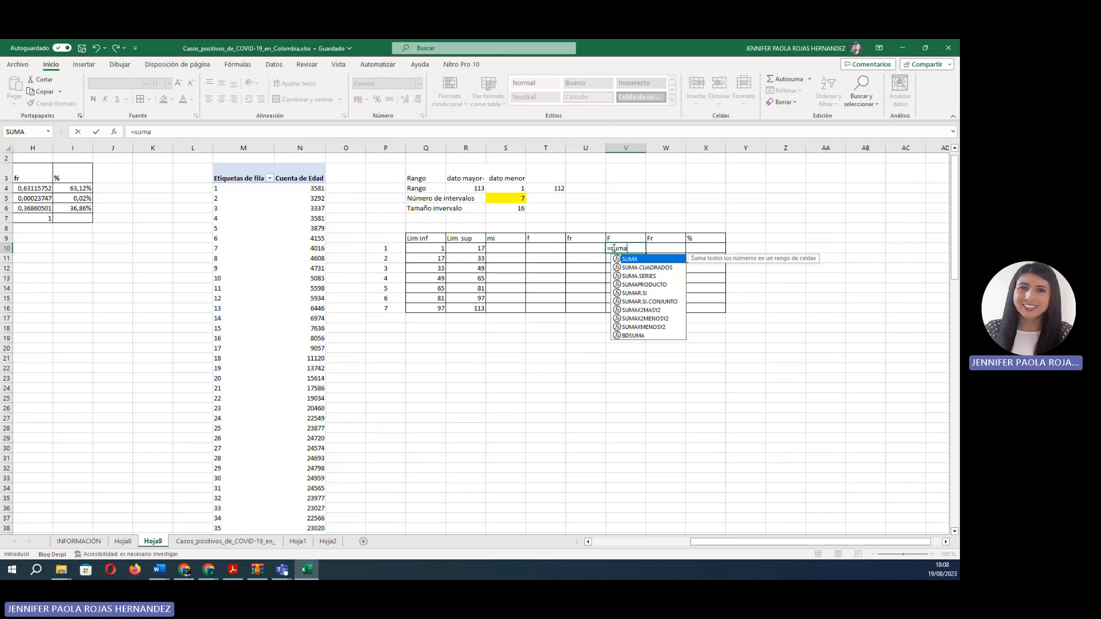
pyautogui.doubleClick(669, 302)
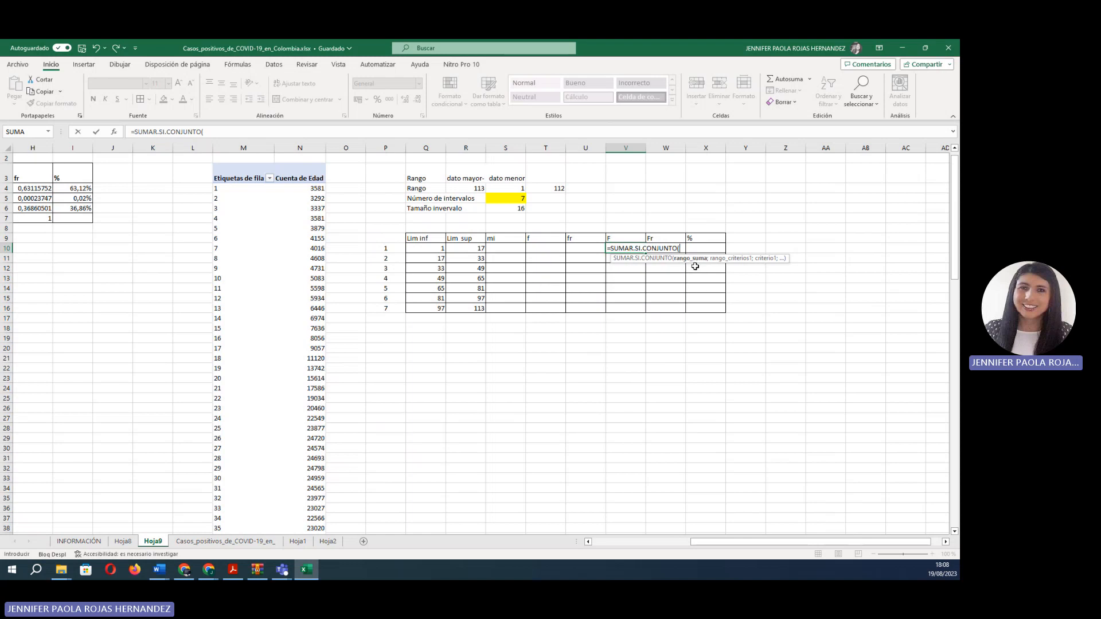
pyautogui.click(312, 148)
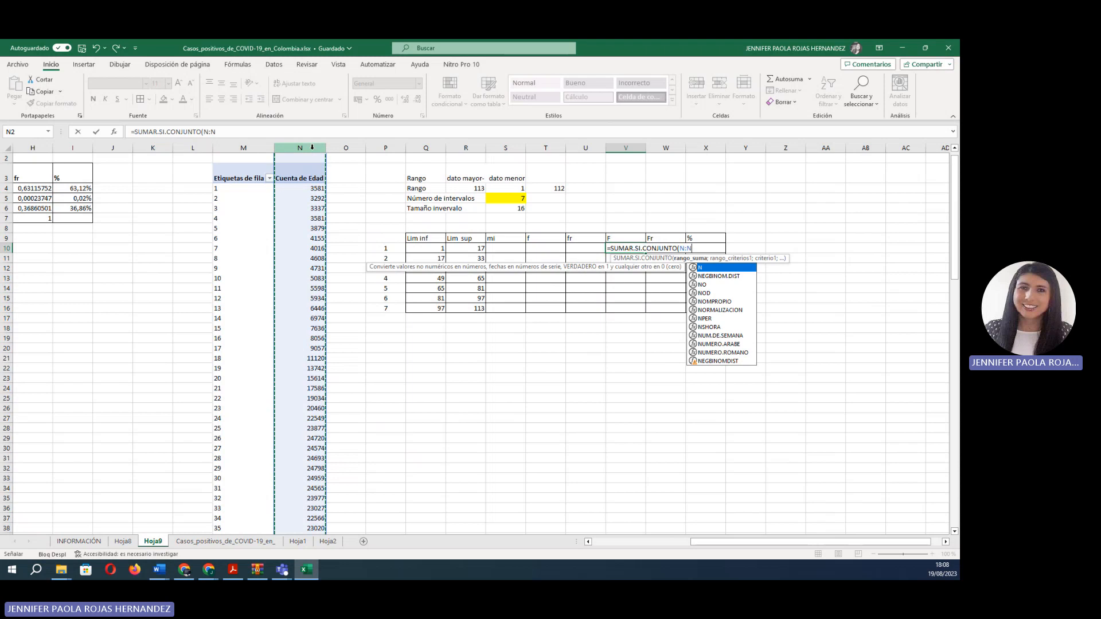
pyautogui.write(';')
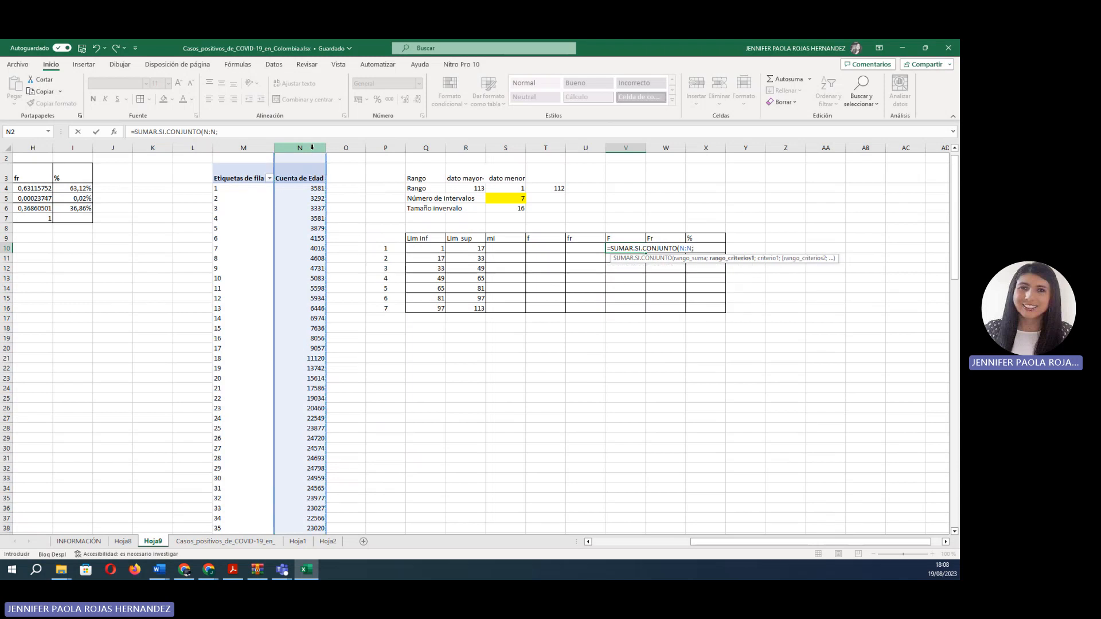
pyautogui.click(241, 147)
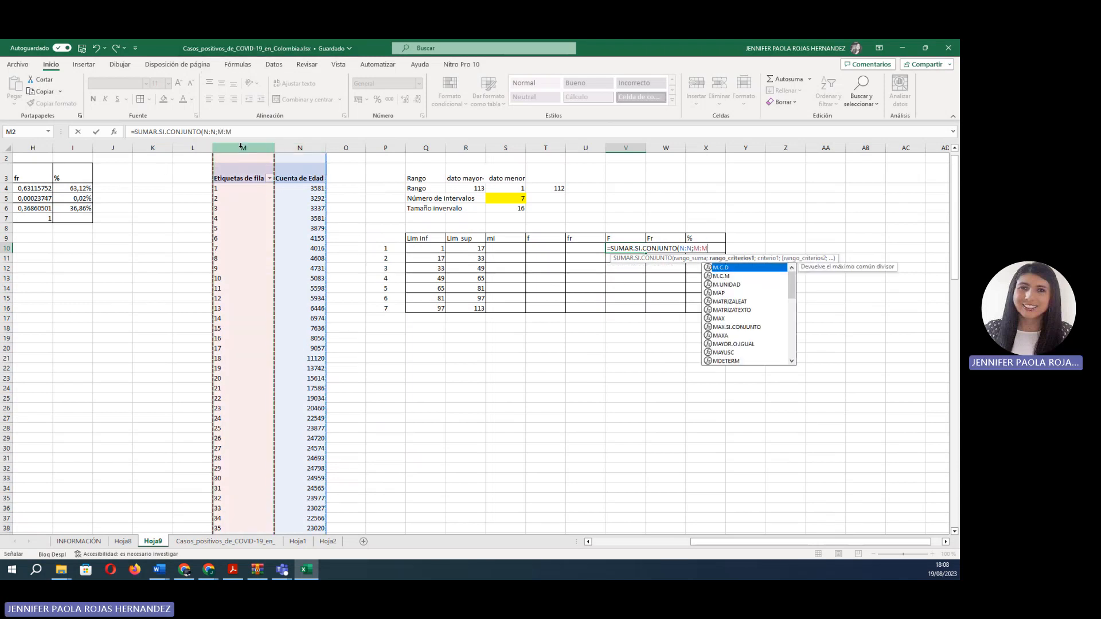
pyautogui.write(';')
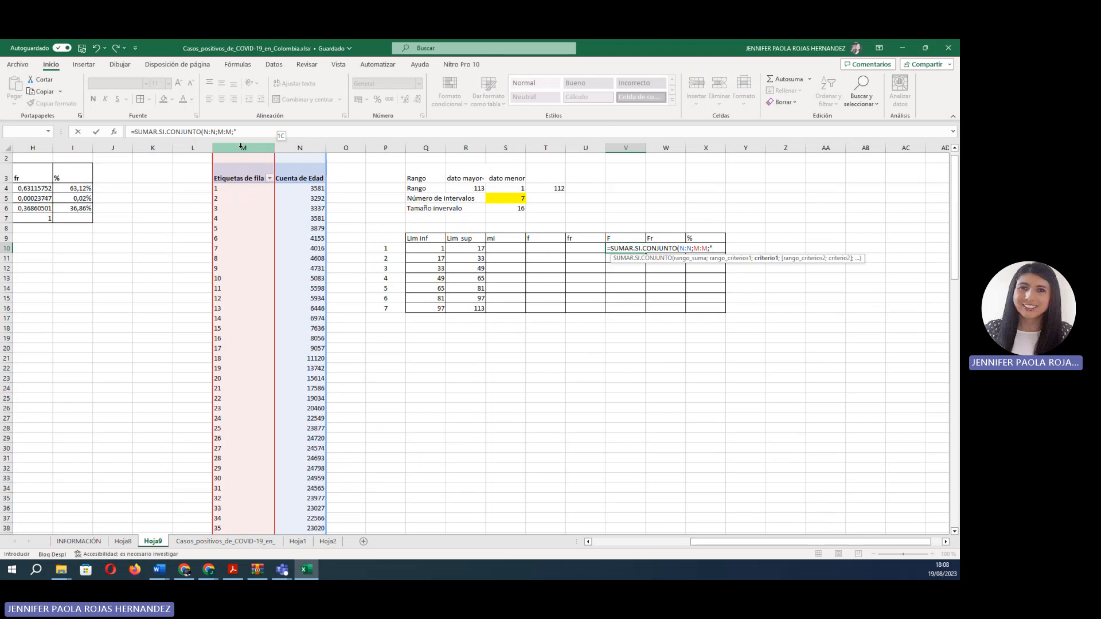
pyautogui.write('"<"&')
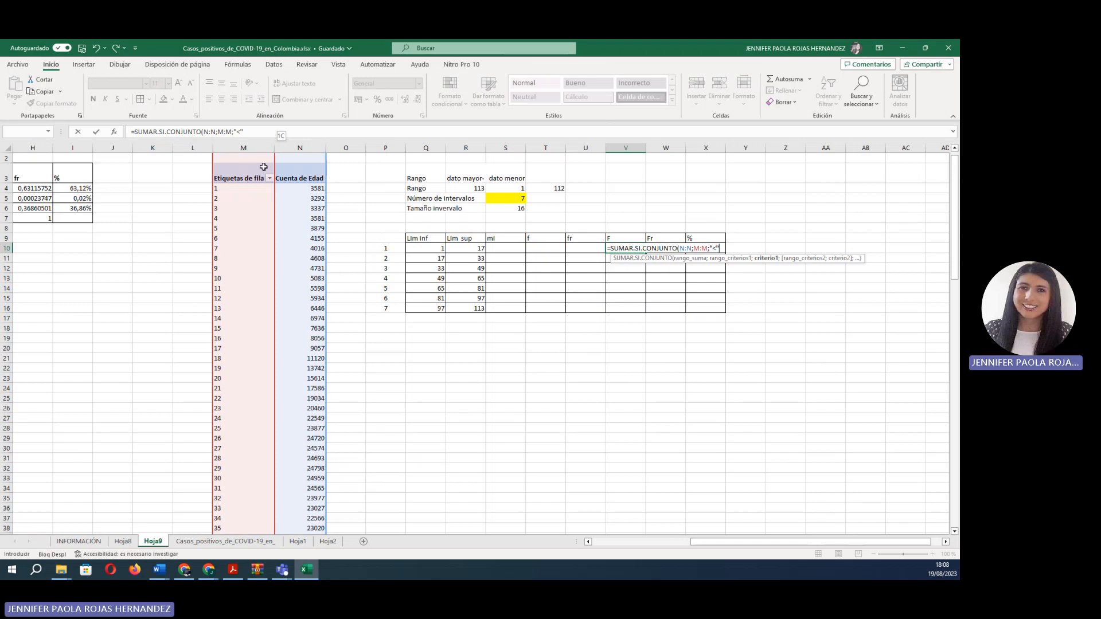
pyautogui.click(475, 248)
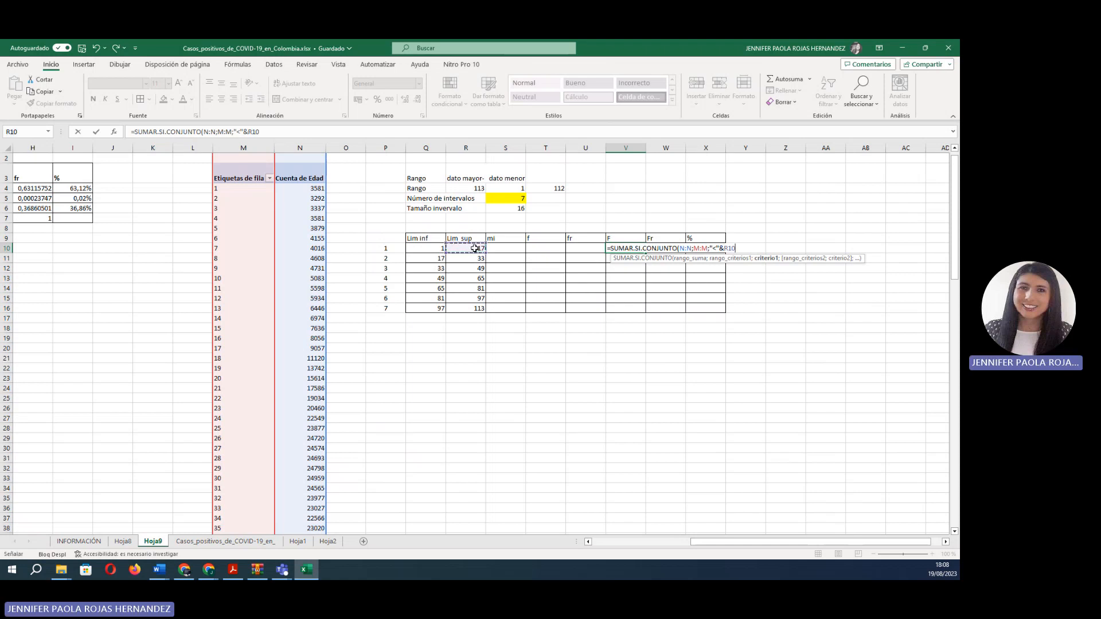
pyautogui.press('Return')
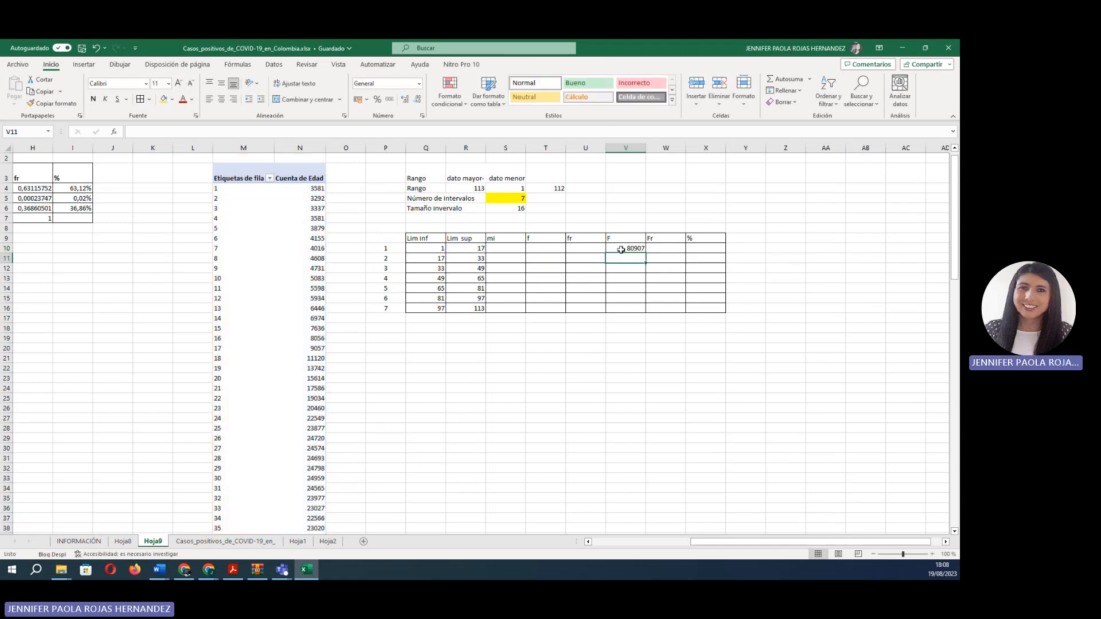
# - Fill the cumulative frequency formula from V10 down to V16 and check the last interval against its upper limit
pyautogui.click(621, 250)
pyautogui.moveTo(644, 253); pyautogui.dragTo(642, 310)
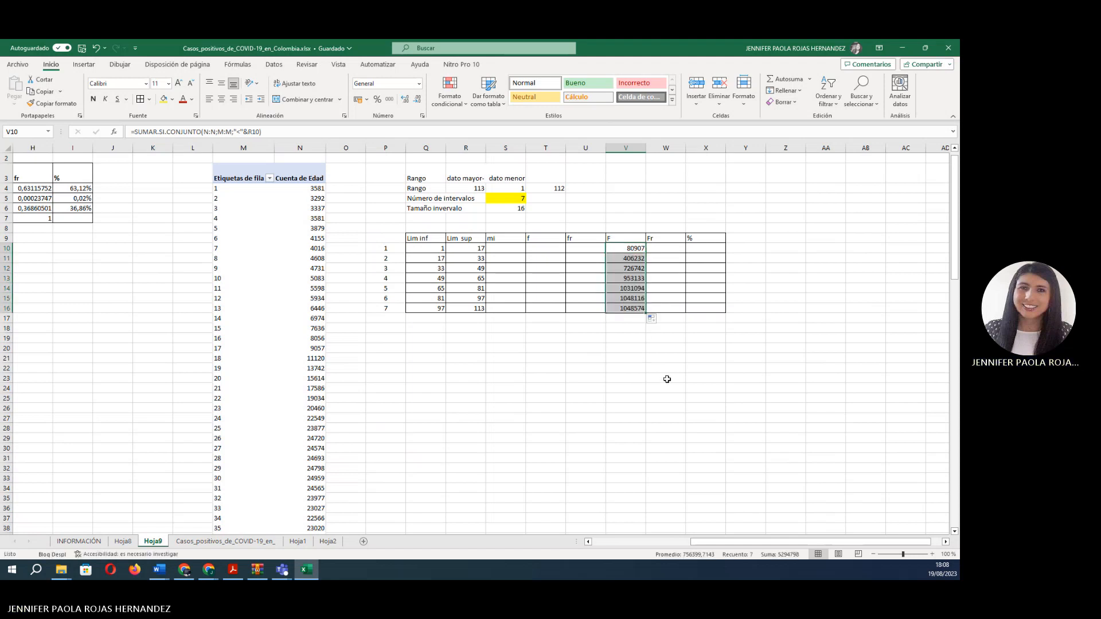
pyautogui.click(633, 311)
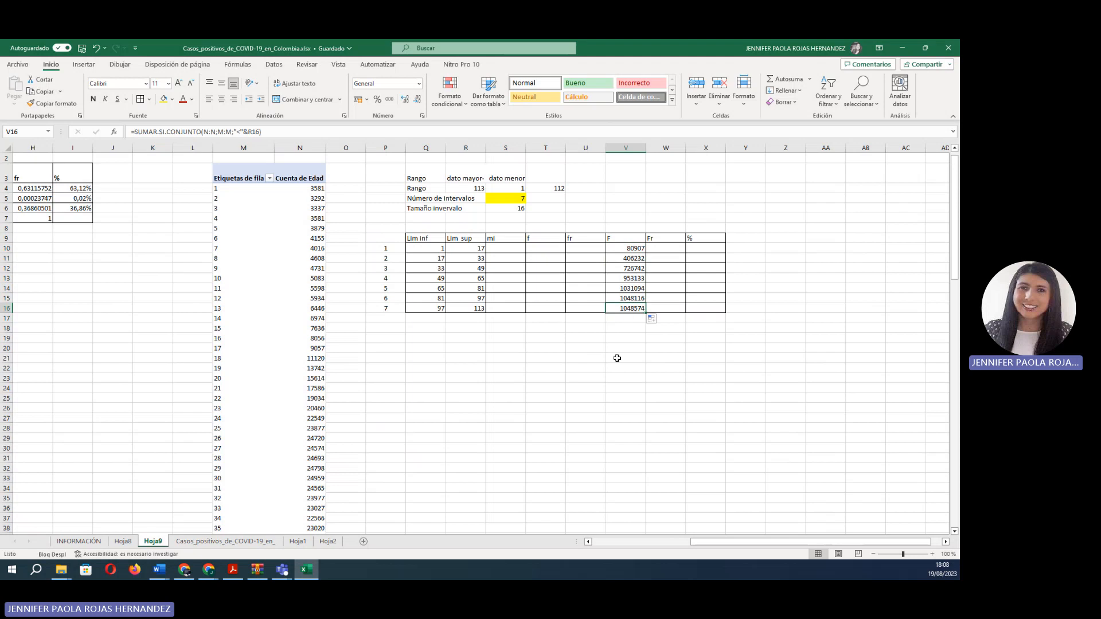
pyautogui.click(474, 309)
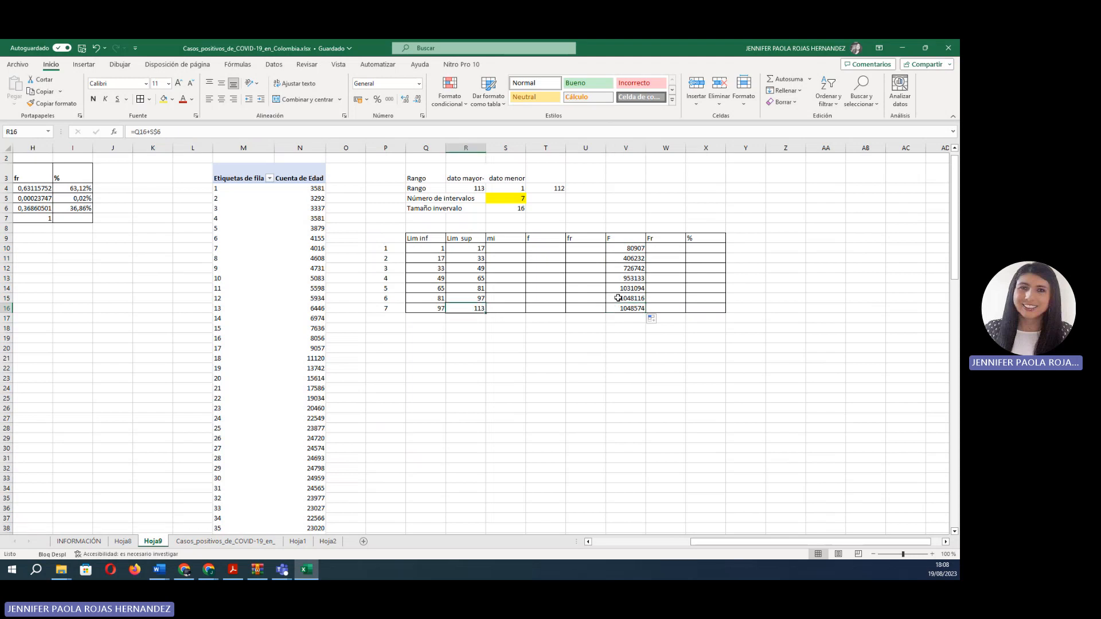
# - Change the criterion in the V16 formula to "<="&R16 so the last interval includes its upper limit
pyautogui.click(631, 308)
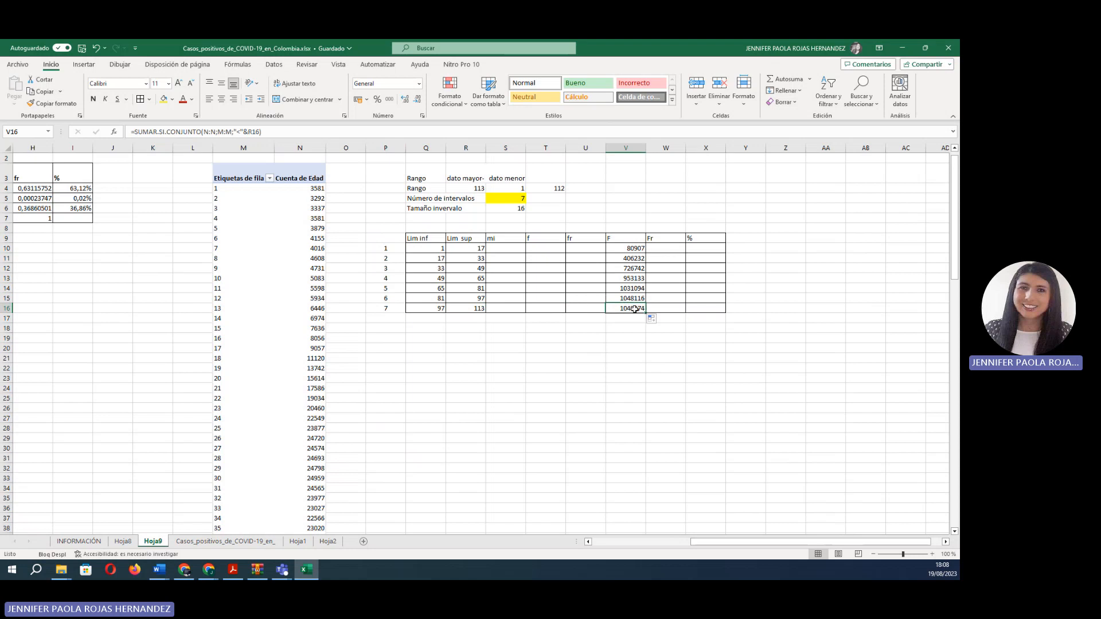
pyautogui.click(242, 132)
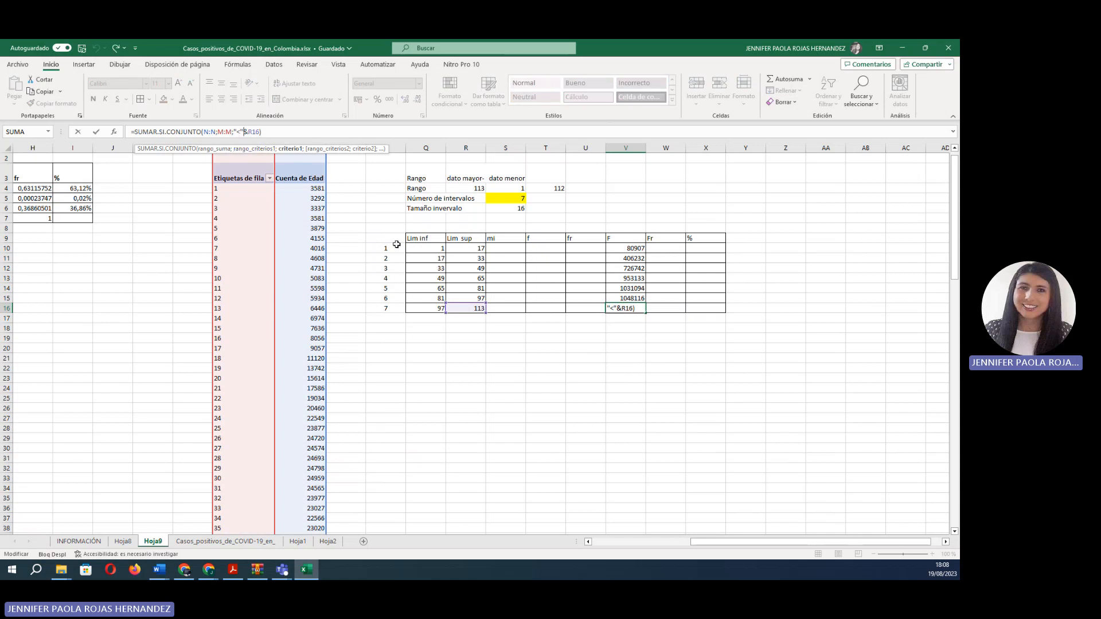
pyautogui.write('=')
pyautogui.press('Return')
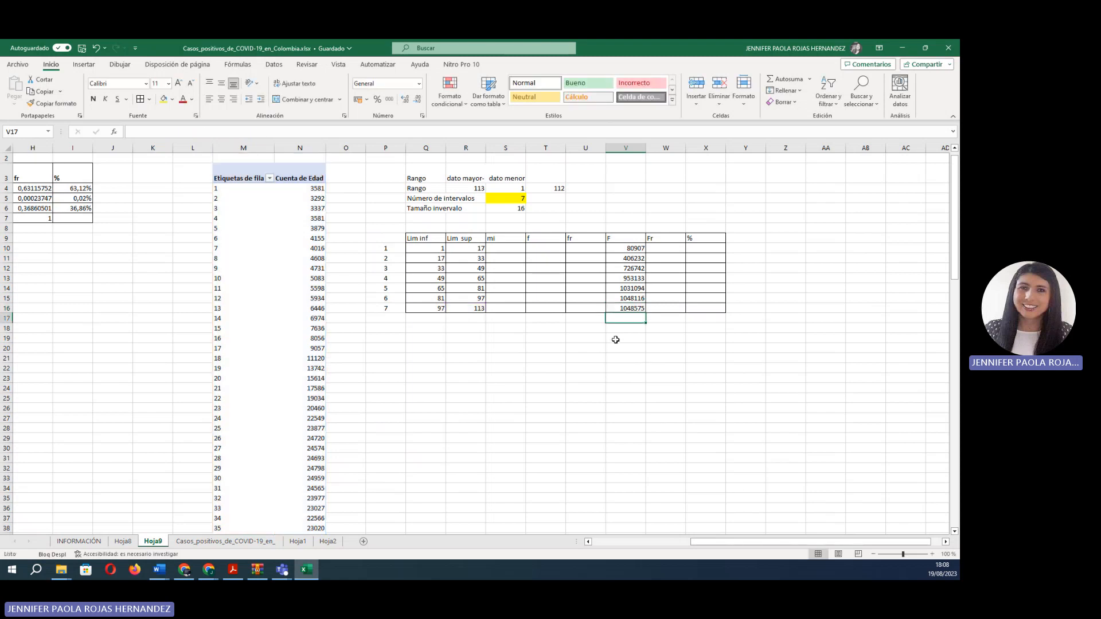
# - Center the cumulative frequency values in V10:V16
pyautogui.click(587, 318)
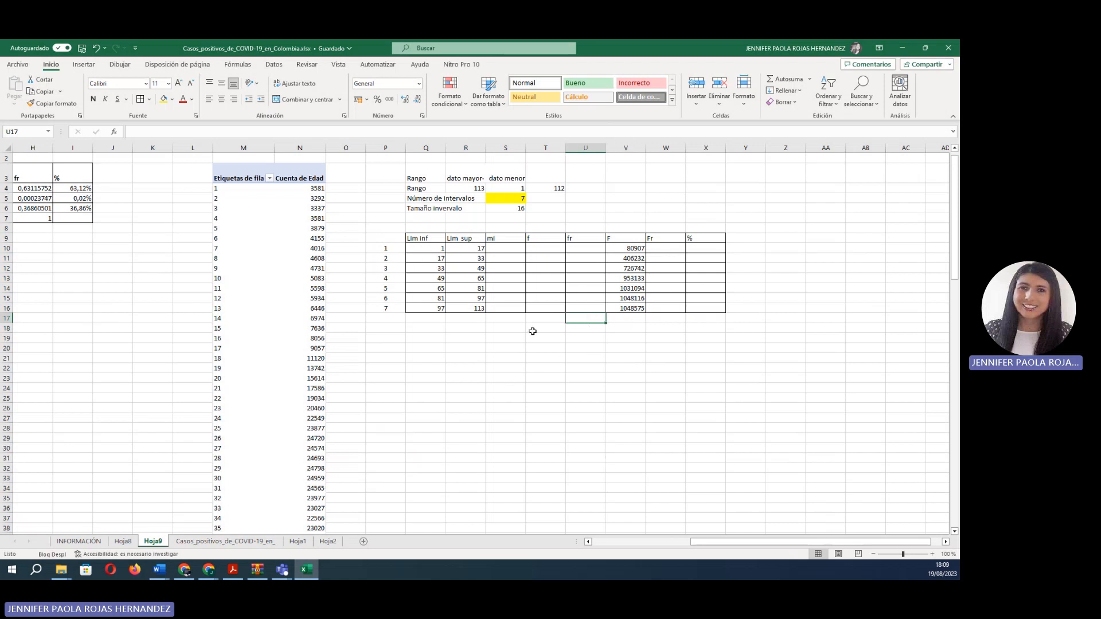
pyautogui.moveTo(630, 247); pyautogui.dragTo(631, 307)
pyautogui.click(221, 100)
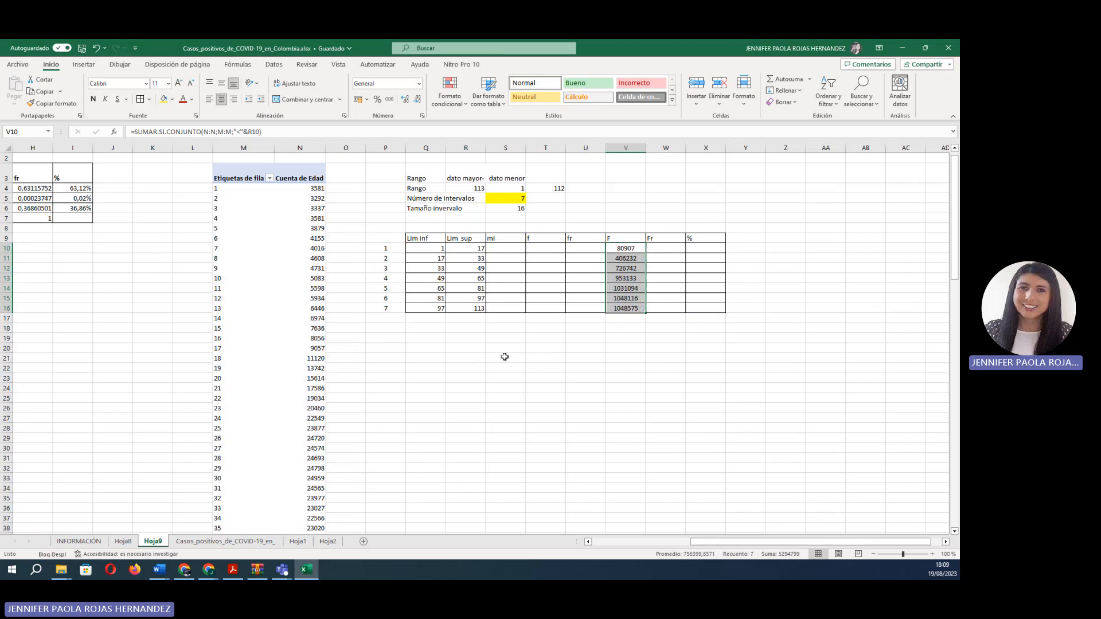
pyautogui.click(504, 357)
# - Calculate the first interval's midpoint in S10 with =(Q10+R10)/2
pyautogui.click(493, 249)
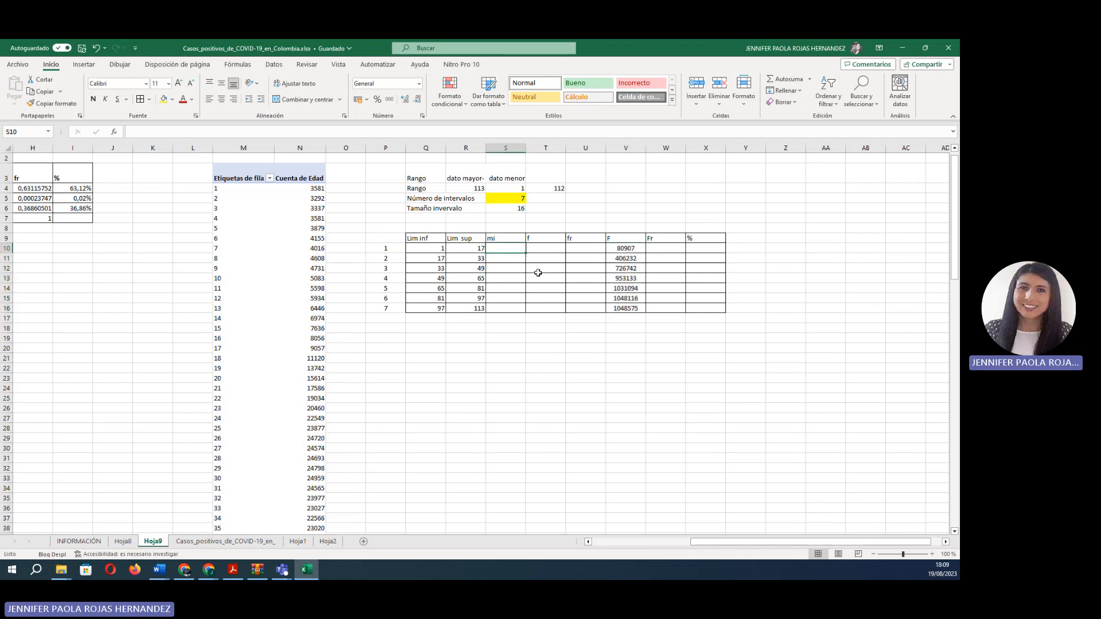
pyautogui.write('=(')
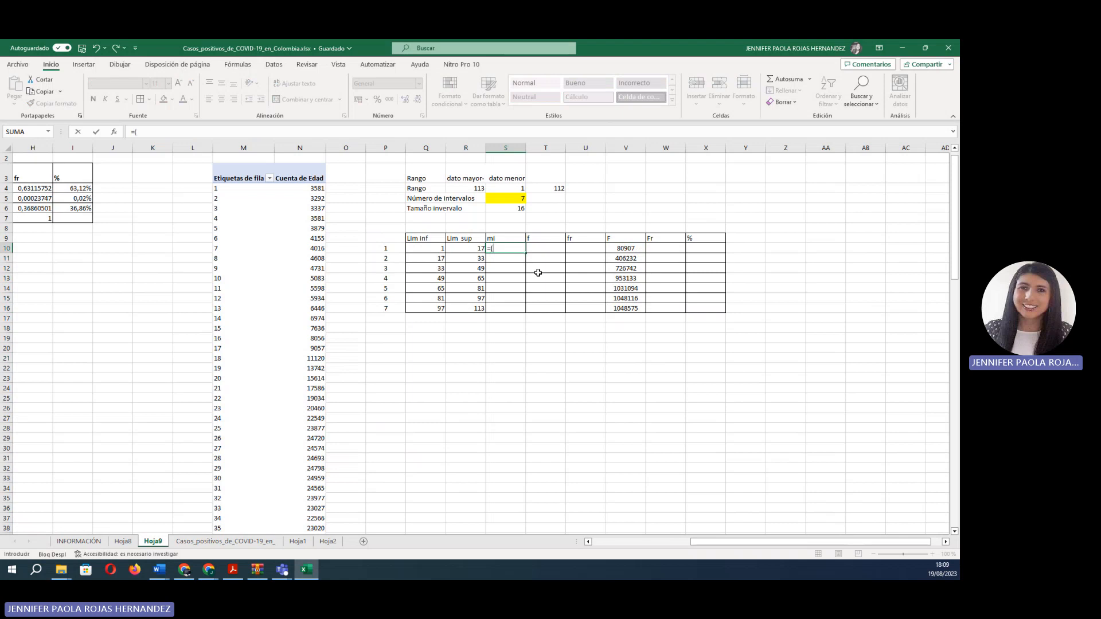
pyautogui.click(436, 248)
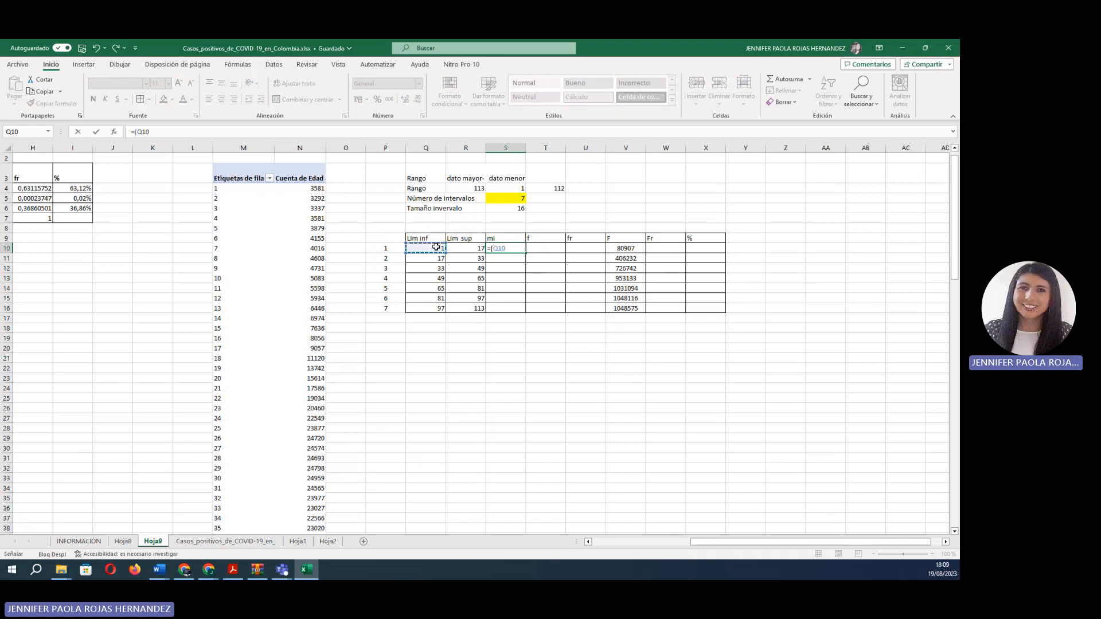
pyautogui.write('+')
pyautogui.click(474, 249)
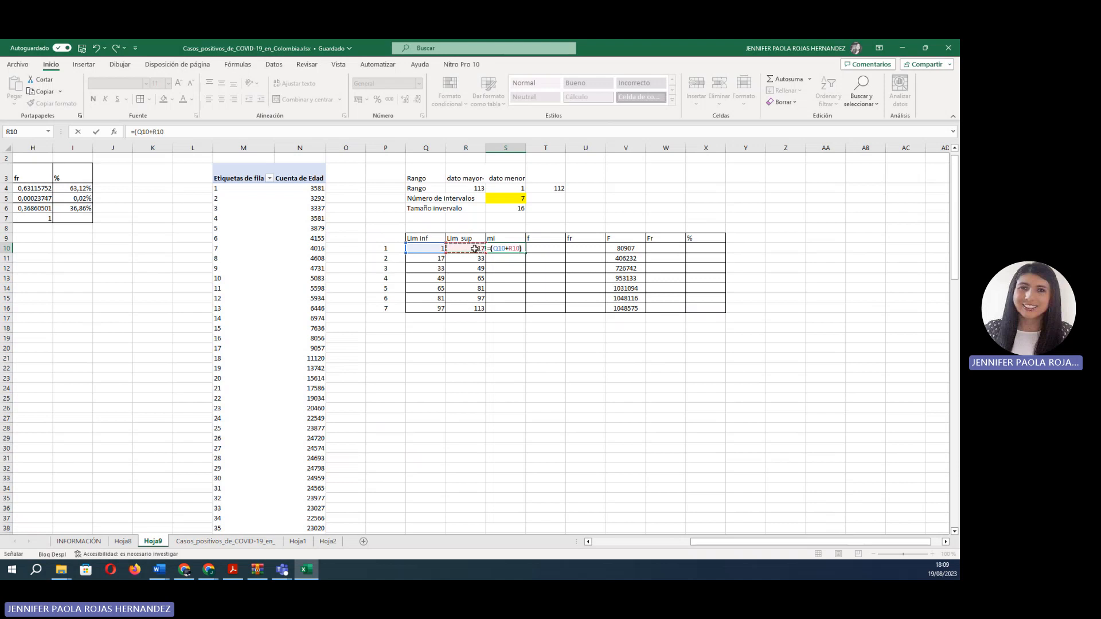
pyautogui.write(')/2')
pyautogui.press('Return')
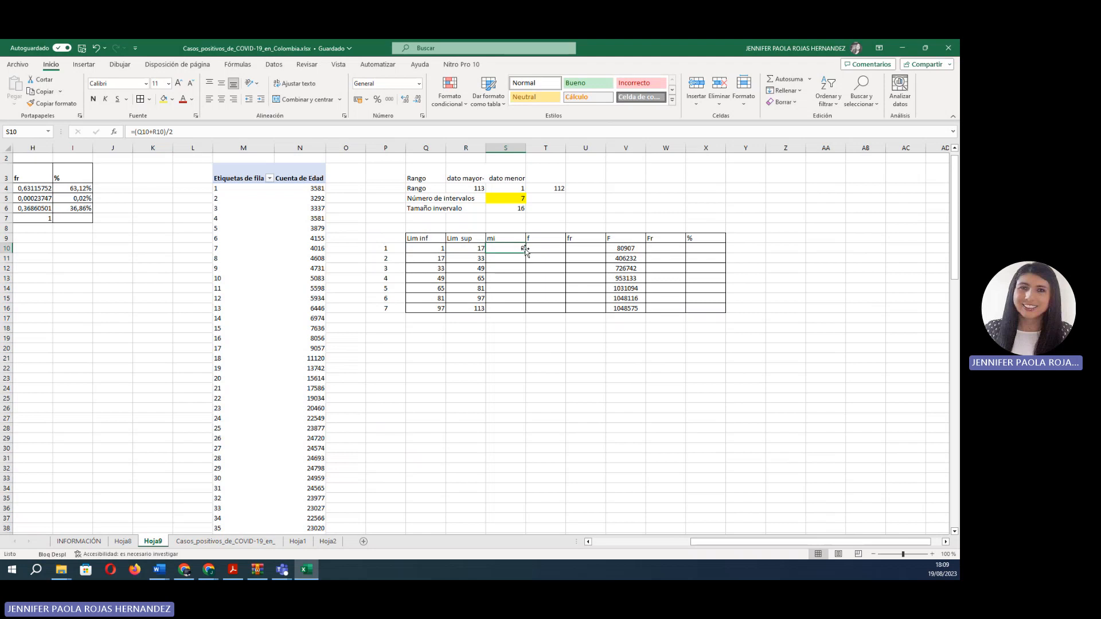
# - Fill the midpoint formula from S10 down to S16 and center the midpoint values
pyautogui.moveTo(526, 255); pyautogui.dragTo(527, 314)
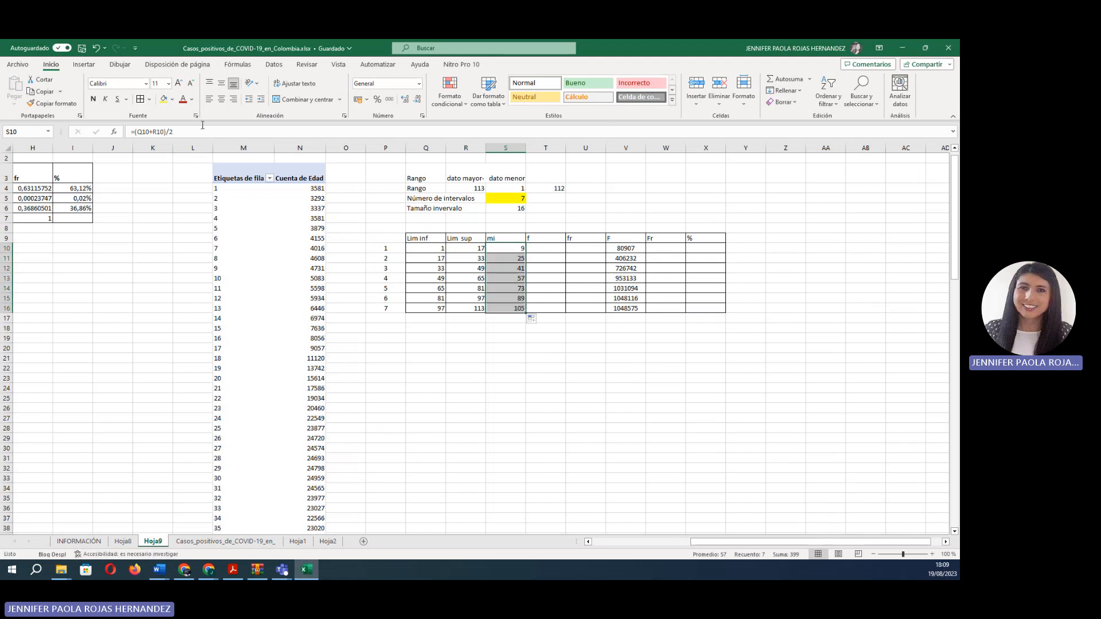
pyautogui.click(585, 365)
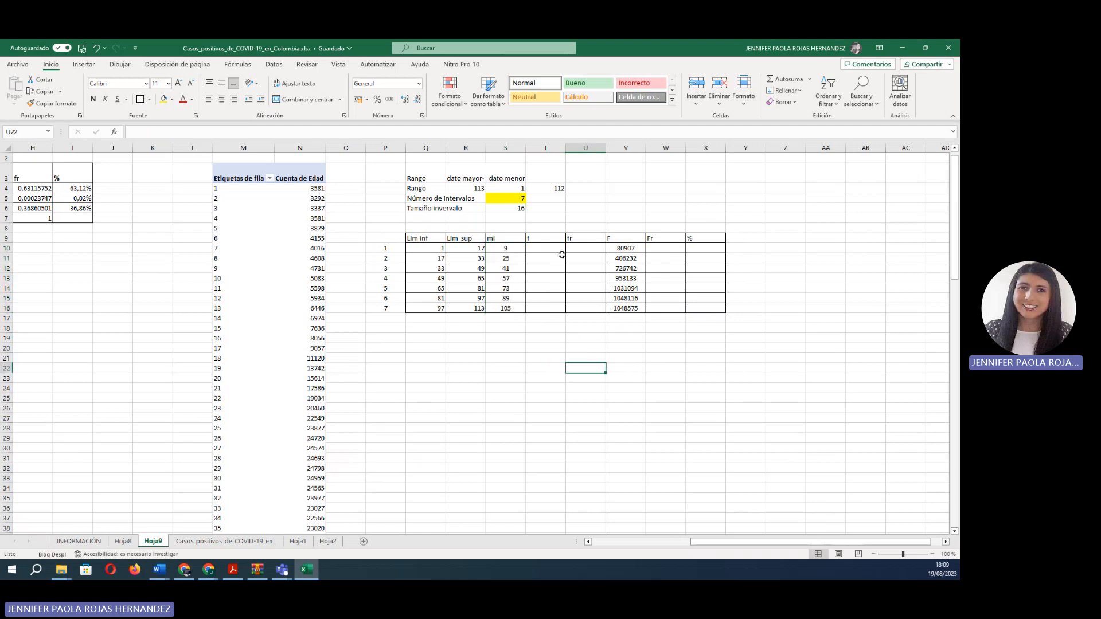
# - Set the first absolute frequency in T10 to the first cumulative frequency with =V10
pyautogui.click(549, 245)
pyautogui.write('=')
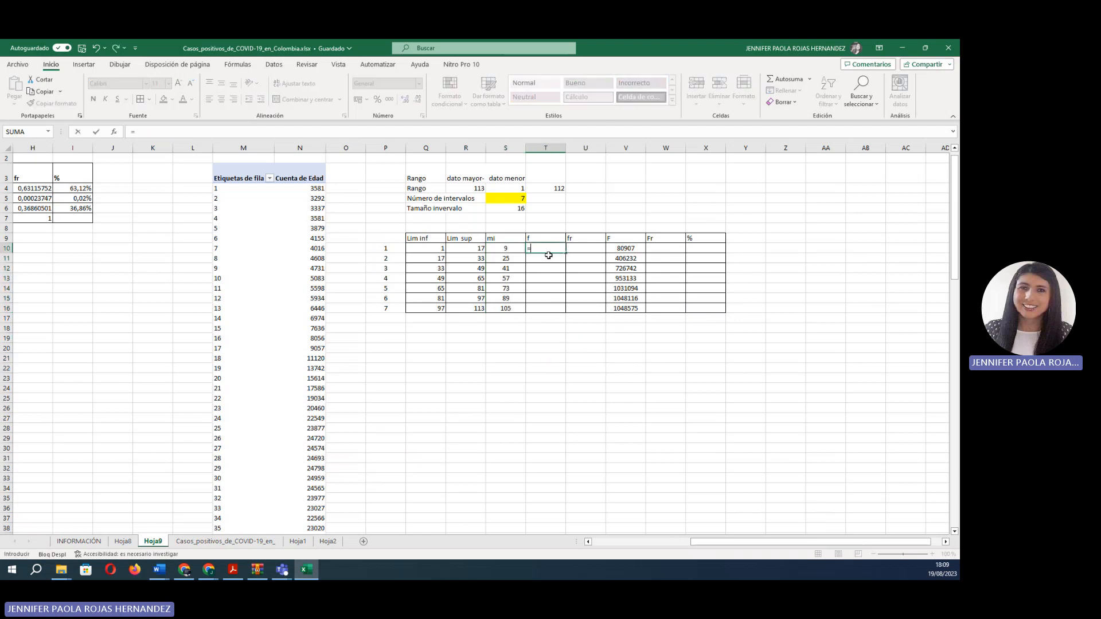
pyautogui.click(630, 250)
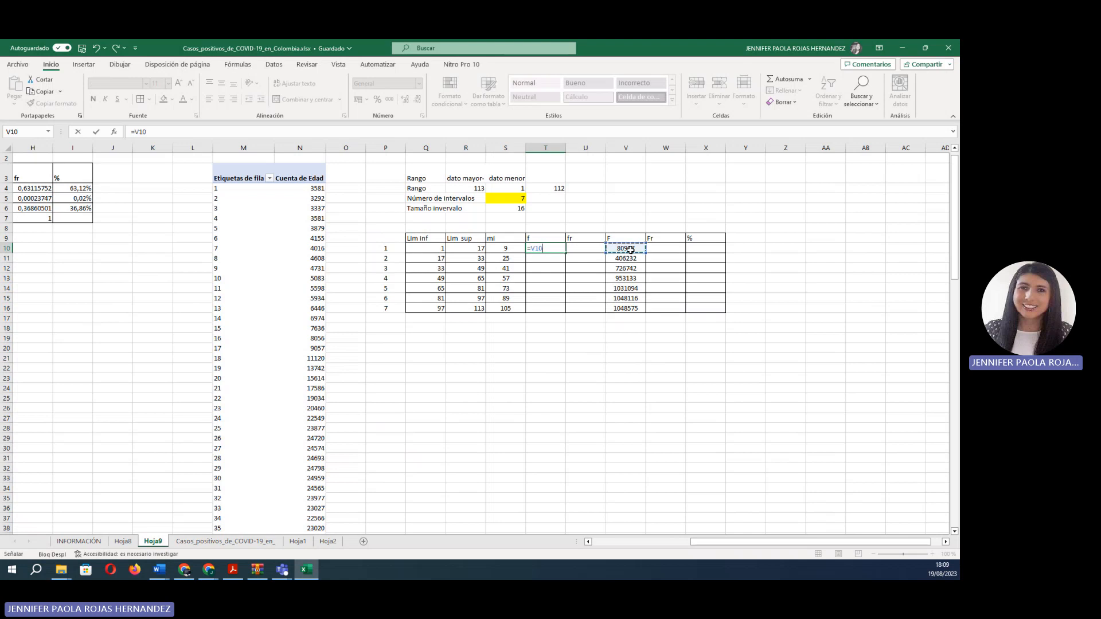
pyautogui.press('Return')
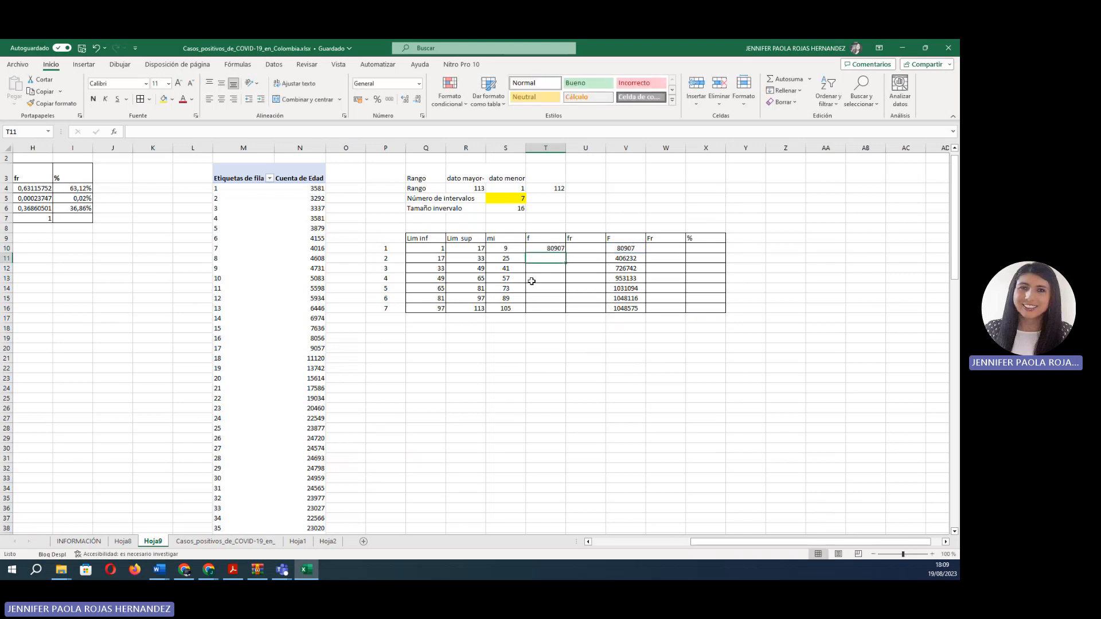
# - Calculate the second absolute frequency in T11 as the difference of consecutive cumulative frequencies with =V11-V10
pyautogui.write('=')
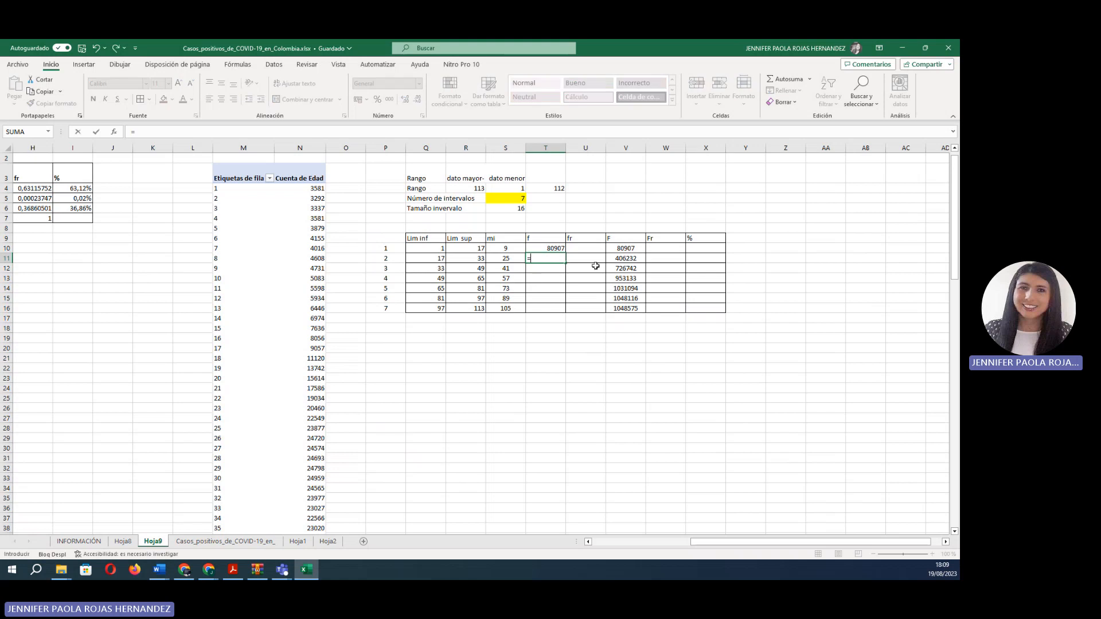
pyautogui.click(626, 259)
pyautogui.write('-')
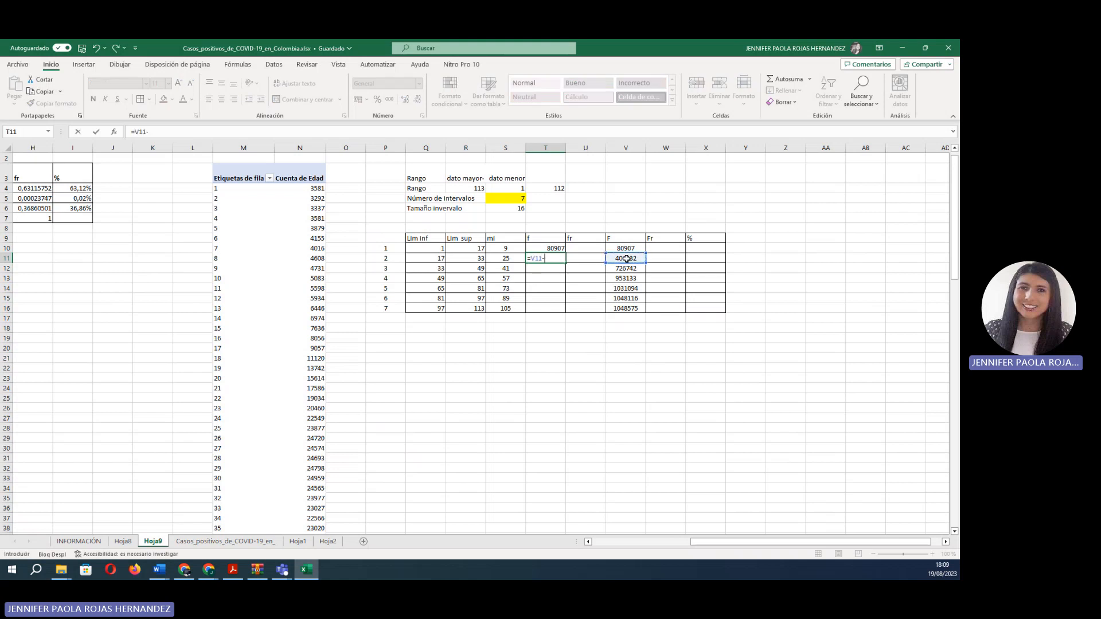
pyautogui.click(632, 248)
pyautogui.press('Return')
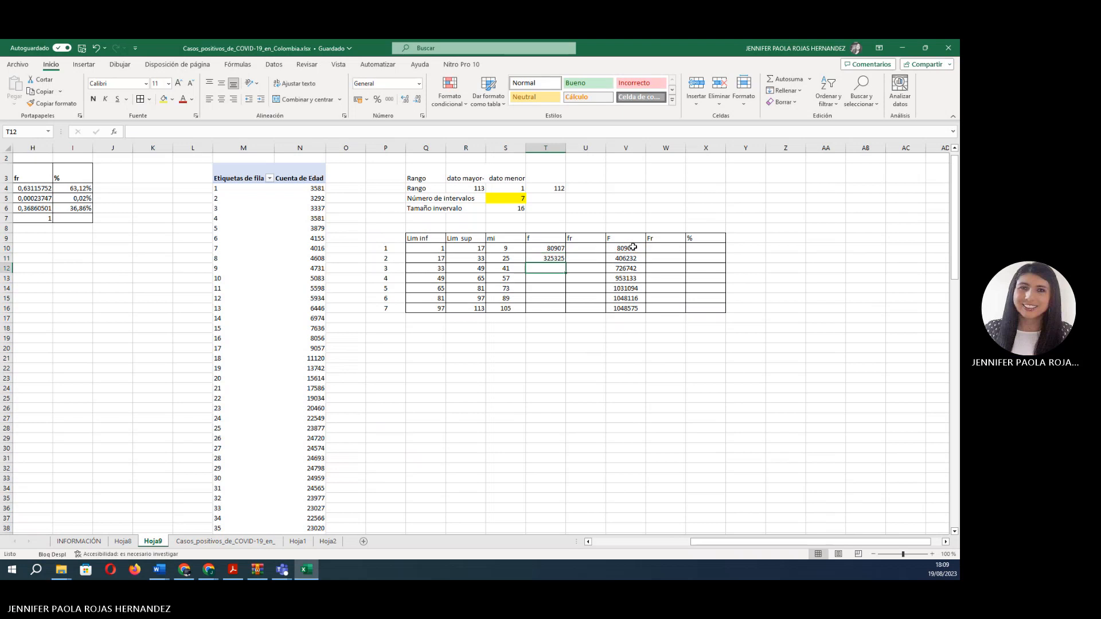
# - Fill the absolute frequency formula from T11 down to T16
pyautogui.click(536, 256)
pyautogui.moveTo(568, 264); pyautogui.dragTo(566, 313)
pyautogui.click(548, 319)
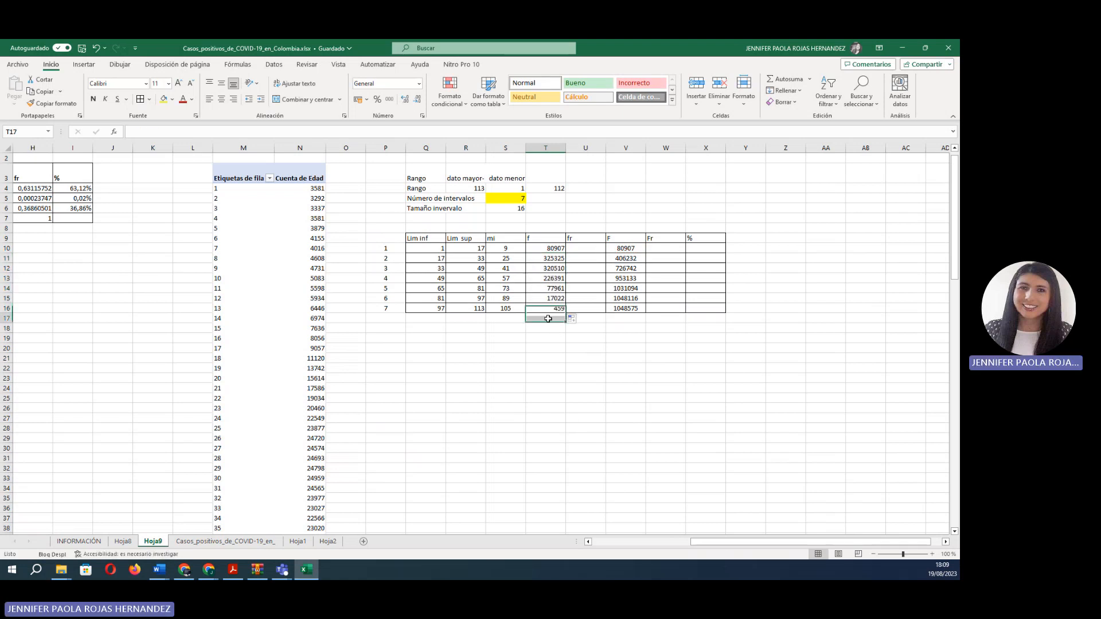
# - Total the absolute frequencies in T17 with =SUMA(T10:T16)
pyautogui.write('=su,')
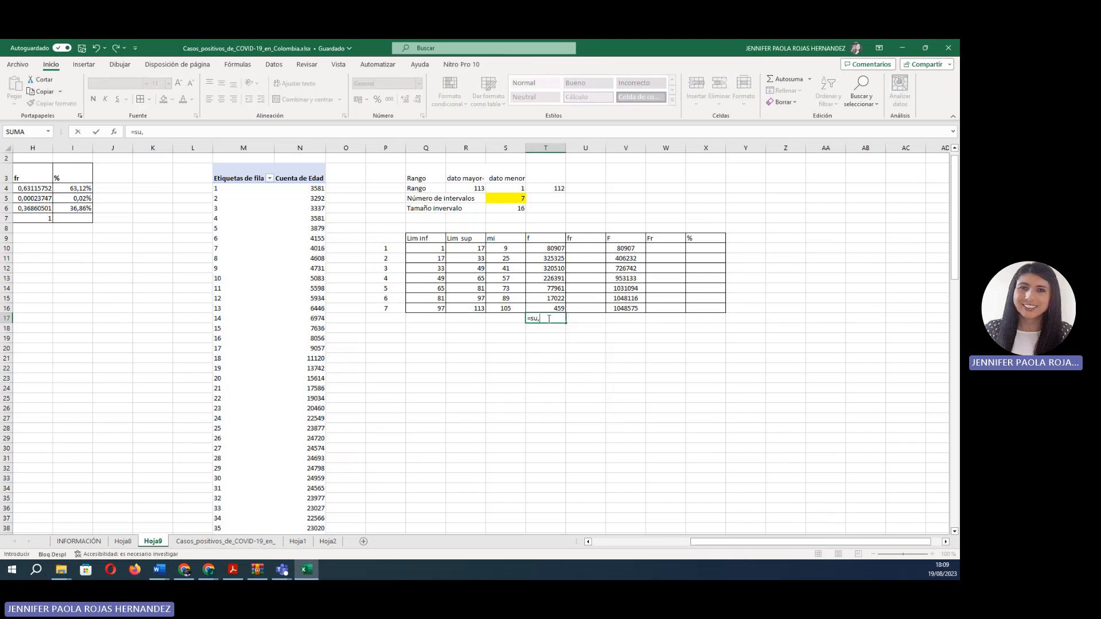
pyautogui.press('BackSpace')
pyautogui.write('ma(')
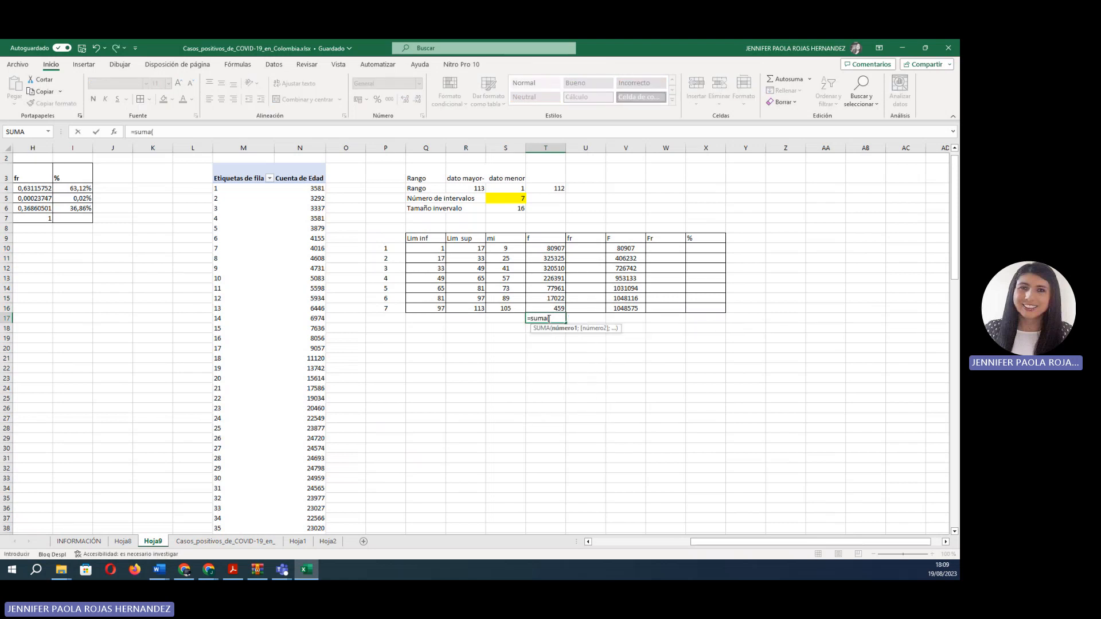
pyautogui.moveTo(545, 248); pyautogui.dragTo(546, 307)
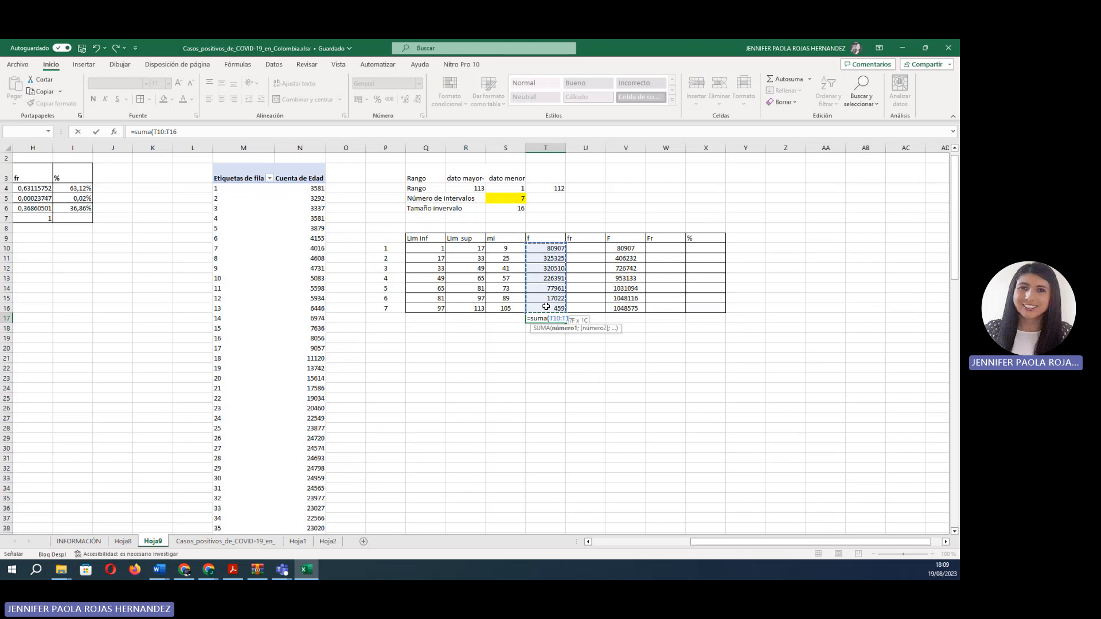
pyautogui.write(')')
pyautogui.hotkey('ctrl', 'Return')
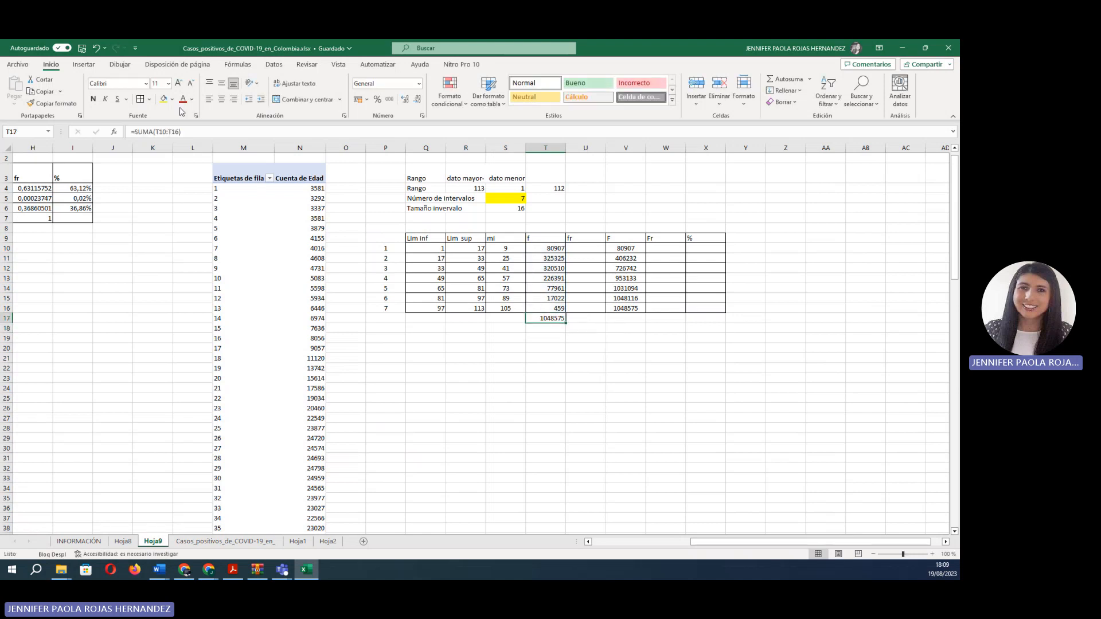
# - Highlight the absolute frequency total in T17 and the last cumulative frequency in V16 with yellow fill
pyautogui.click(164, 98)
pyautogui.click(624, 306)
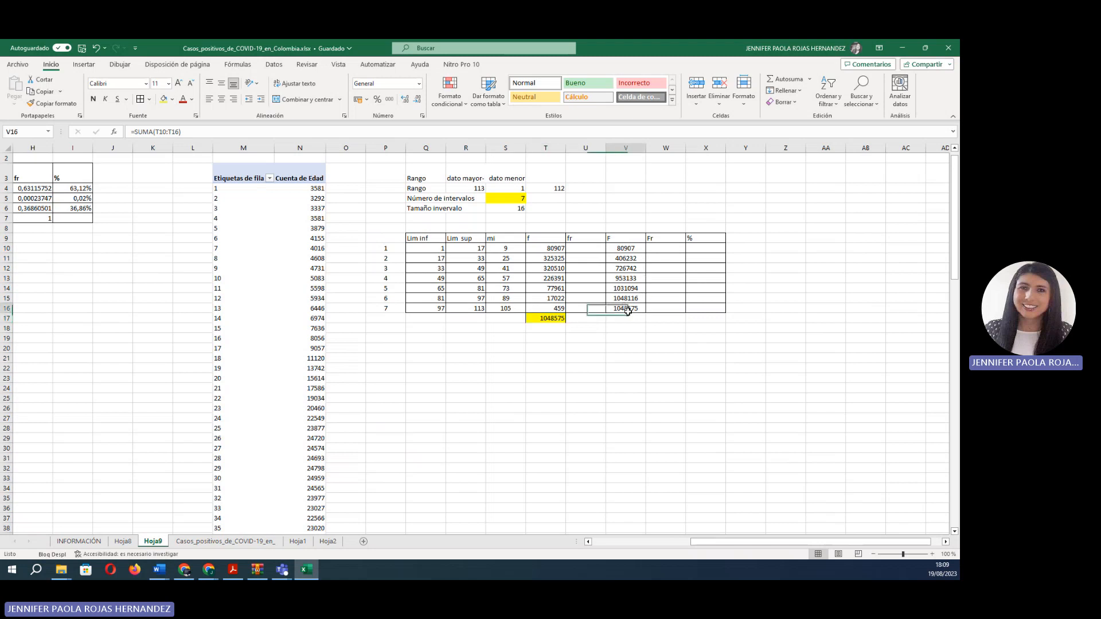
pyautogui.click(163, 98)
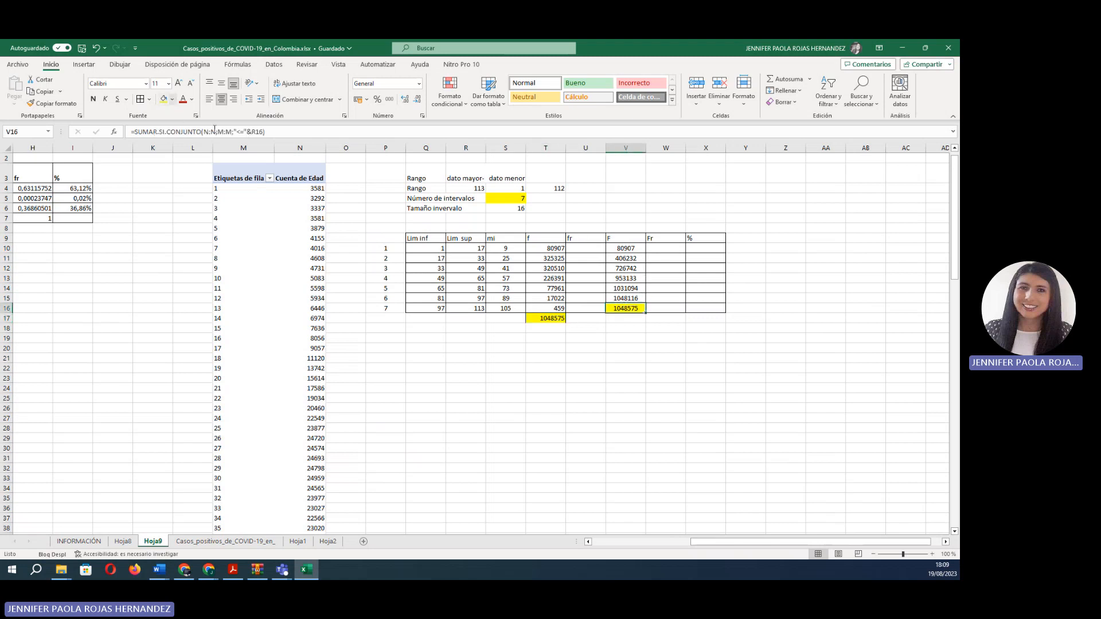
# - Calculate the first relative frequency in U10 with =T10/T$17 and fill the formula down to U16
pyautogui.click(578, 248)
pyautogui.write('=')
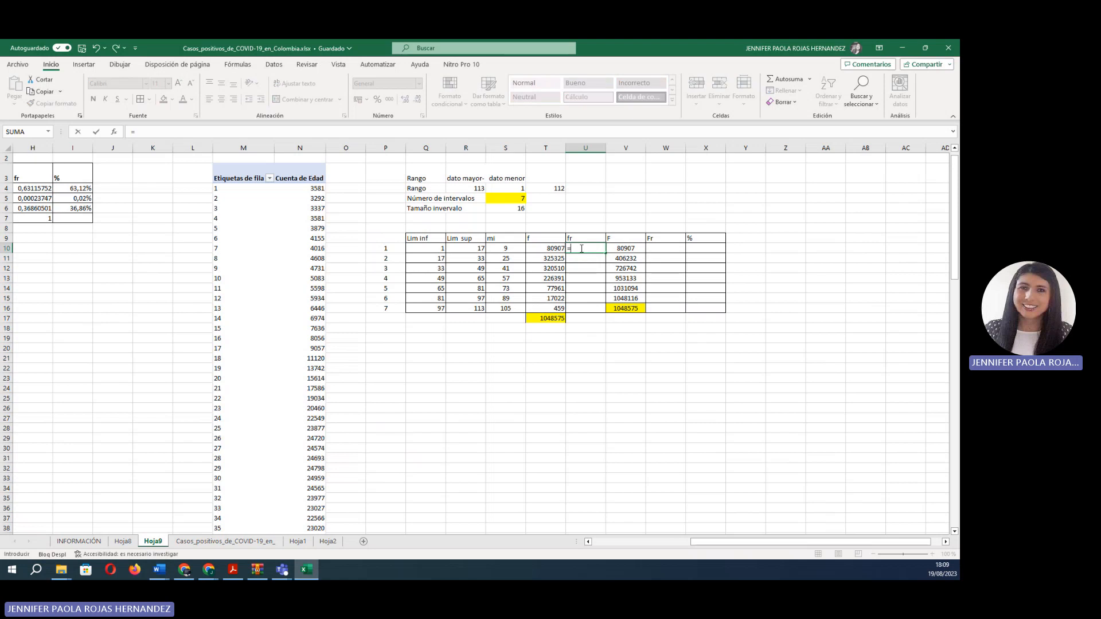
pyautogui.click(547, 249)
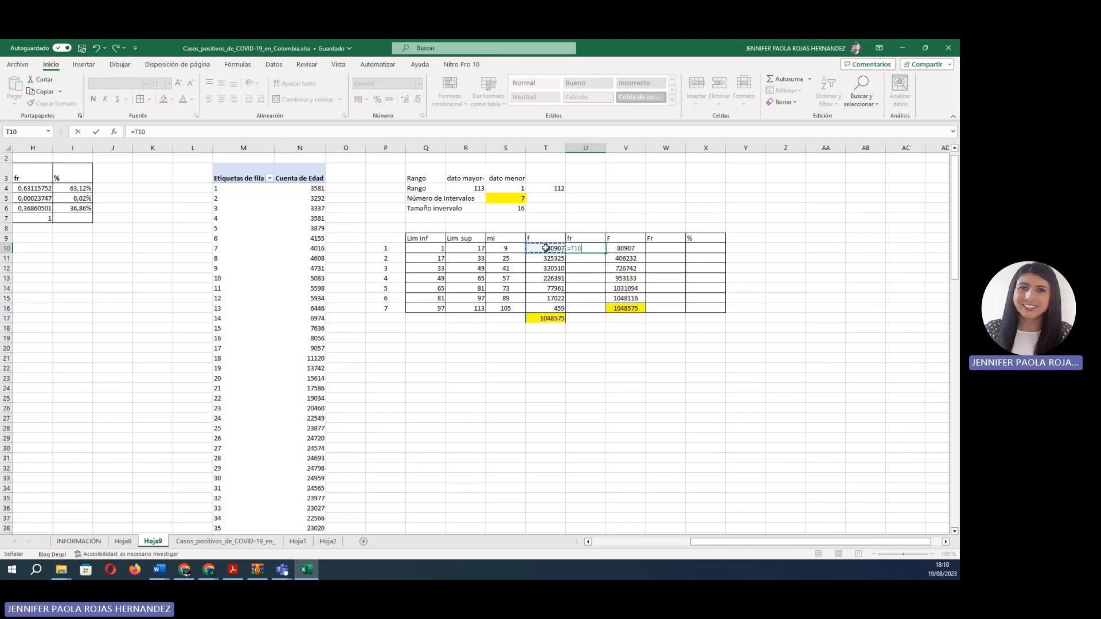
pyautogui.write('/')
pyautogui.click(545, 317)
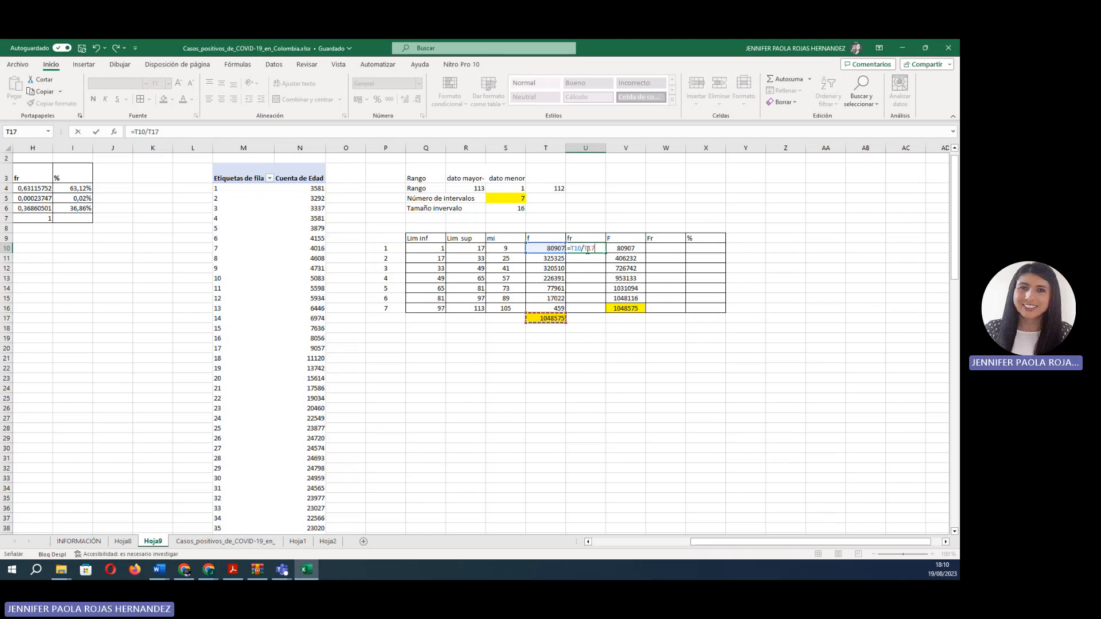
pyautogui.click(591, 248)
pyautogui.write('$')
pyautogui.press('Return')
pyautogui.click(601, 249)
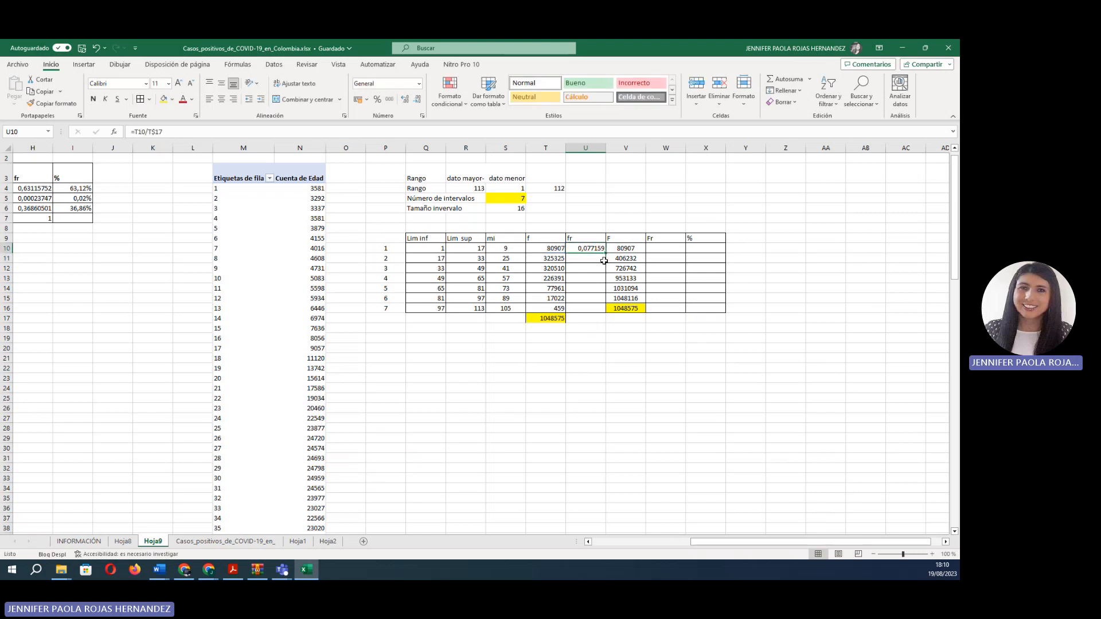
pyautogui.moveTo(605, 256); pyautogui.dragTo(602, 309)
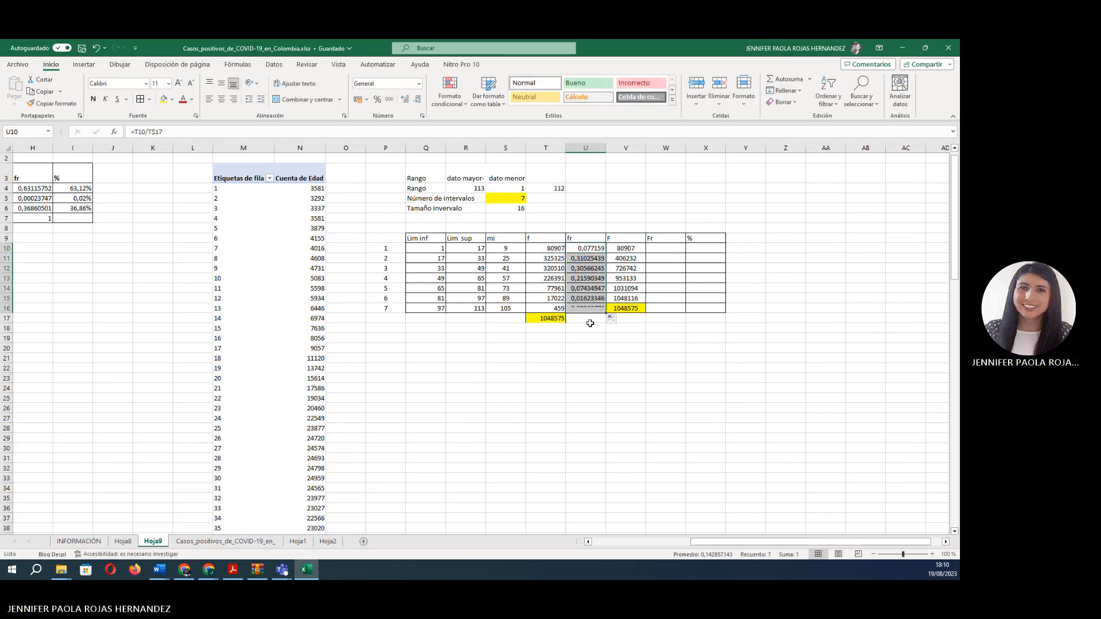
# - Total the relative frequencies U10:U16 in U17 with the SUMA function
pyautogui.click(585, 318)
pyautogui.write('=suma(')
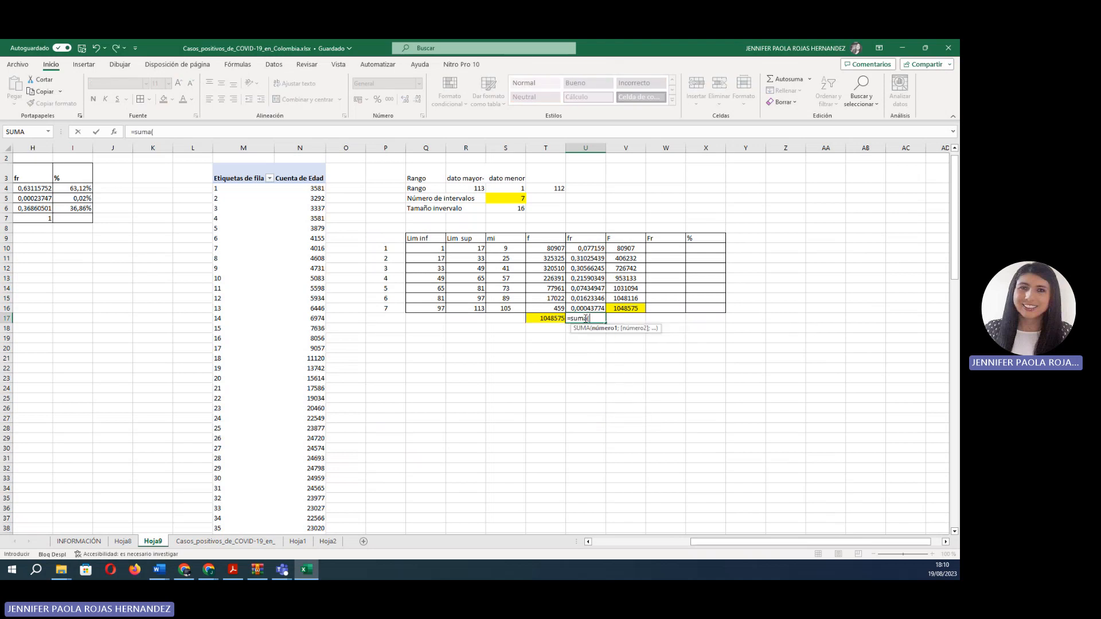
pyautogui.moveTo(588, 249); pyautogui.dragTo(576, 315)
pyautogui.press('Return')
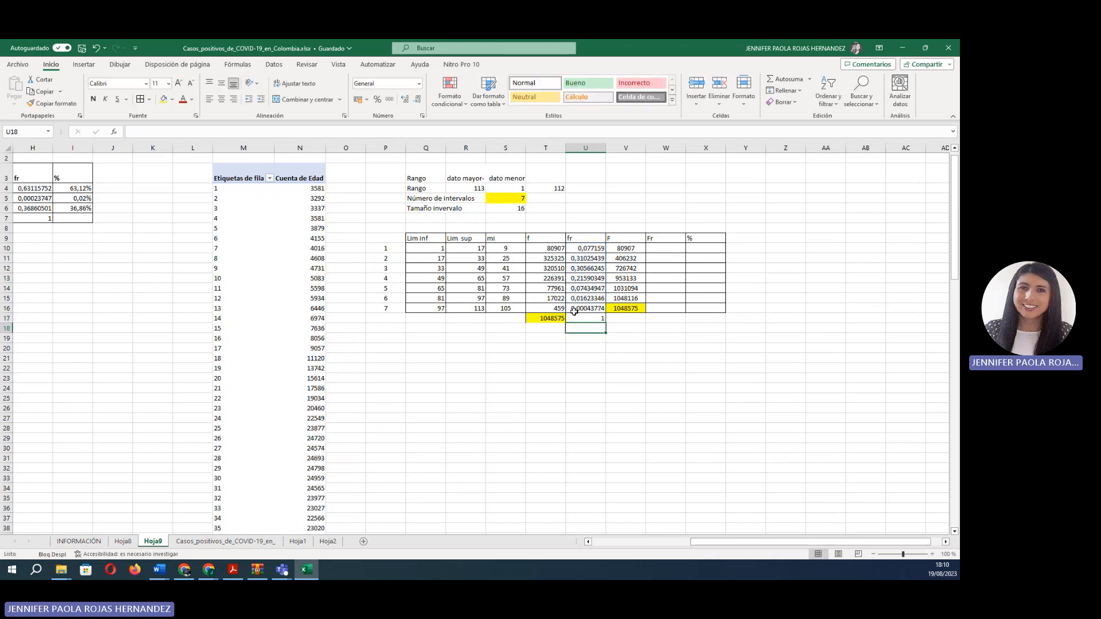
# - Set the first cumulative relative frequency in W10 to the first relative frequency with =U10
pyautogui.click(656, 247)
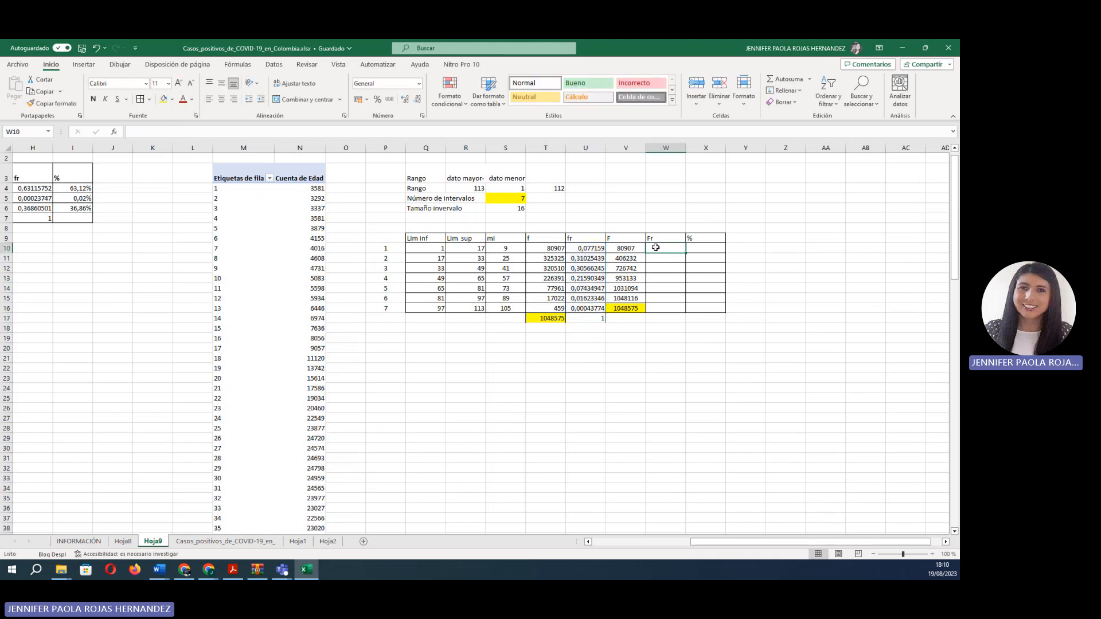
pyautogui.write('=')
pyautogui.click(584, 248)
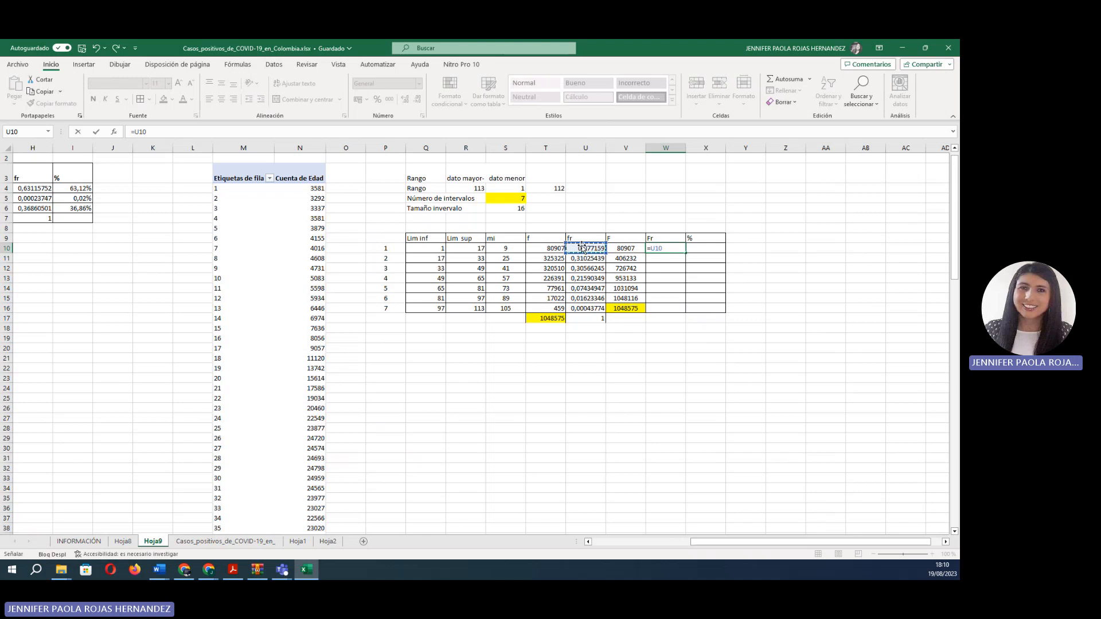
pyautogui.press('Return')
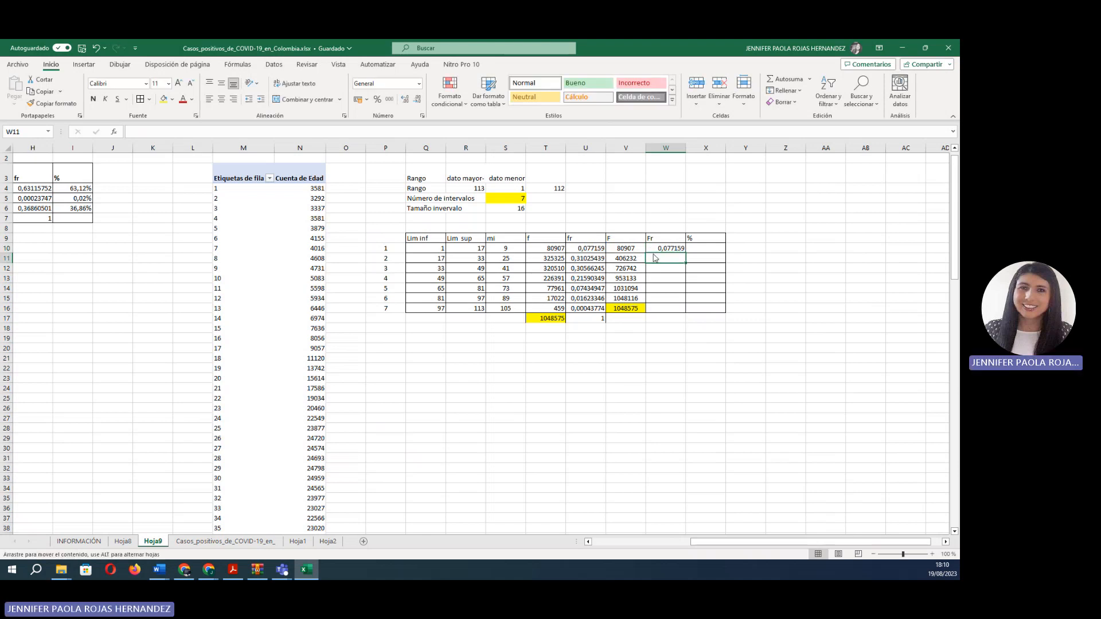
# - Calculate the second cumulative relative frequency in W11 with =U11+W10 and fill the formula down to W16
pyautogui.write('=')
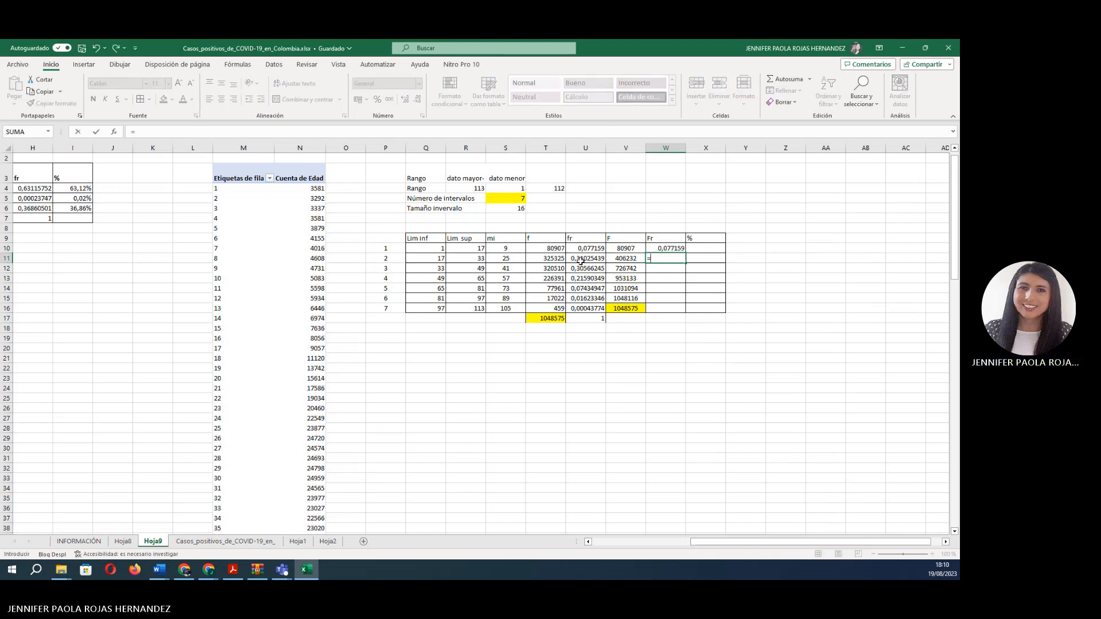
pyautogui.click(585, 257)
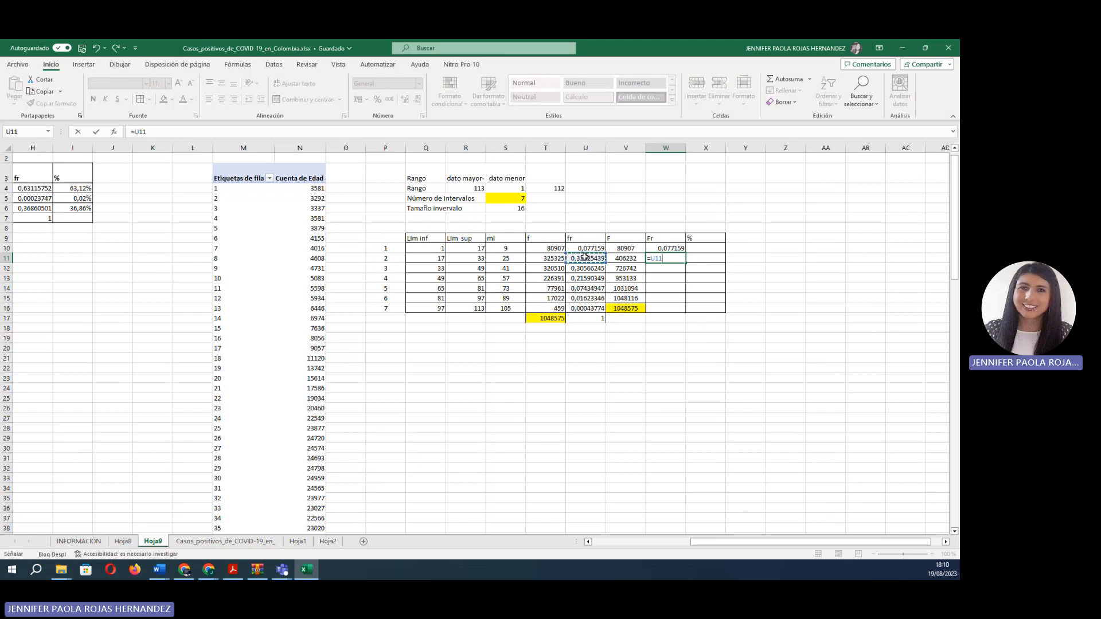
pyautogui.write('+')
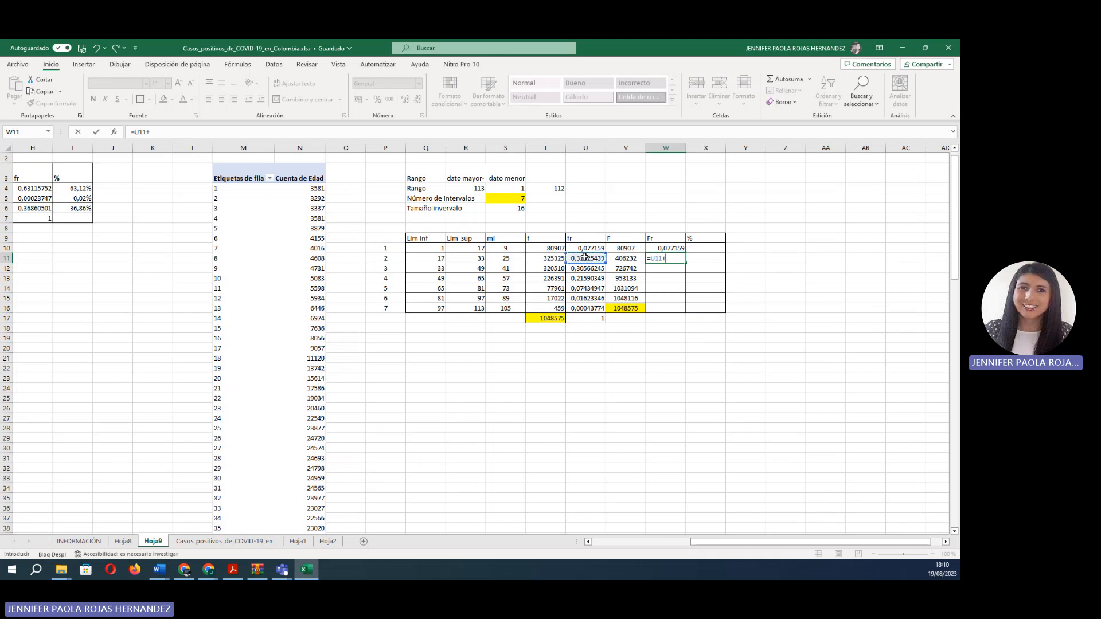
pyautogui.click(671, 248)
pyautogui.press('Return')
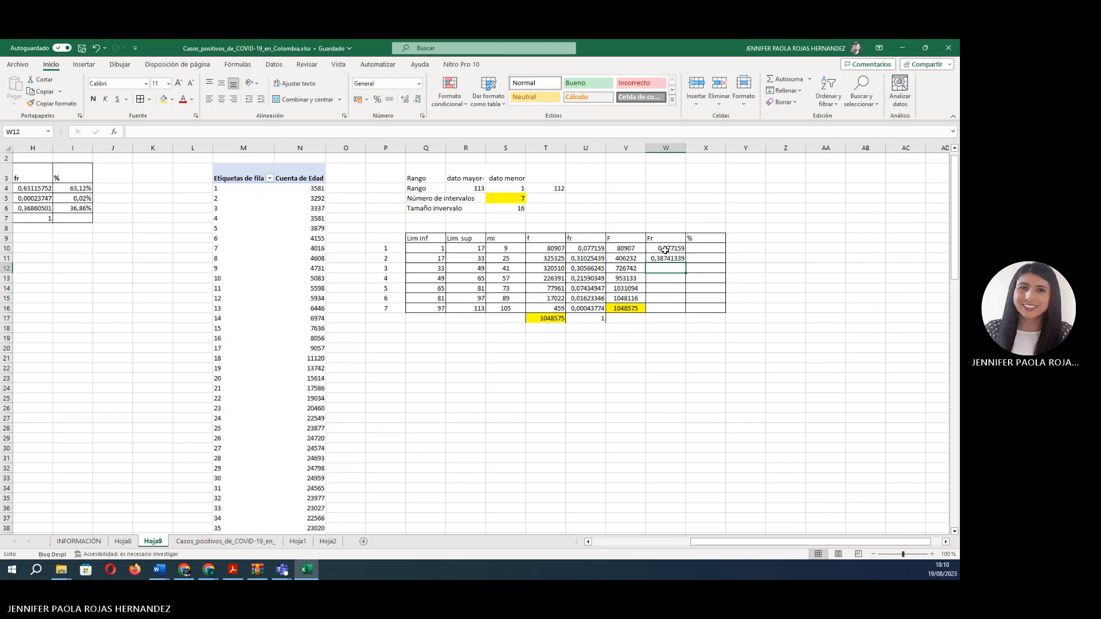
pyautogui.click(666, 259)
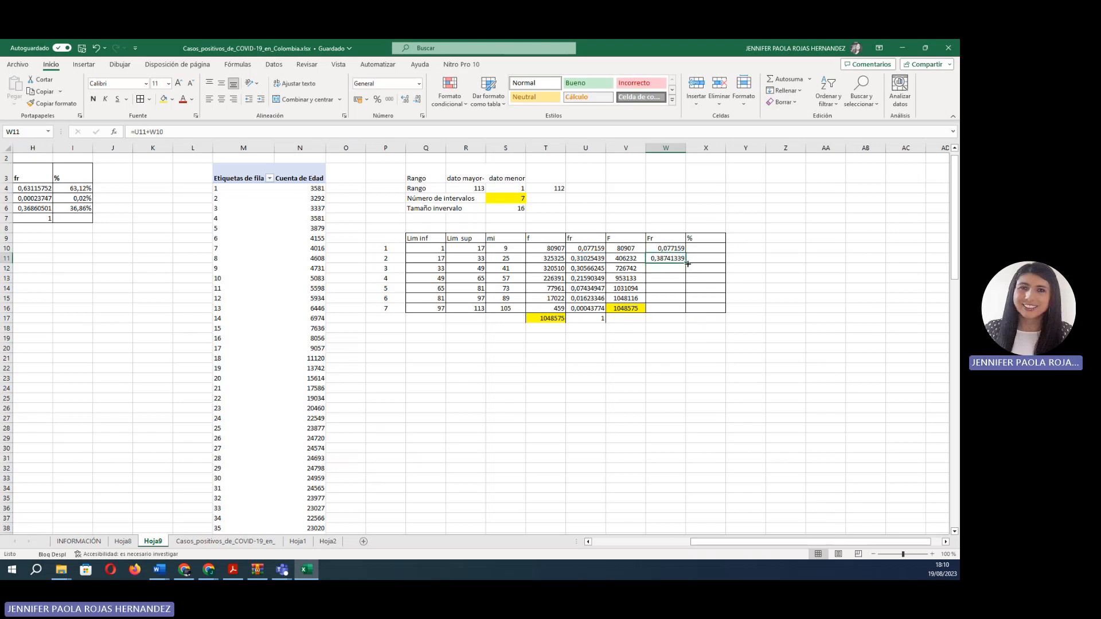
pyautogui.moveTo(688, 264); pyautogui.dragTo(679, 310)
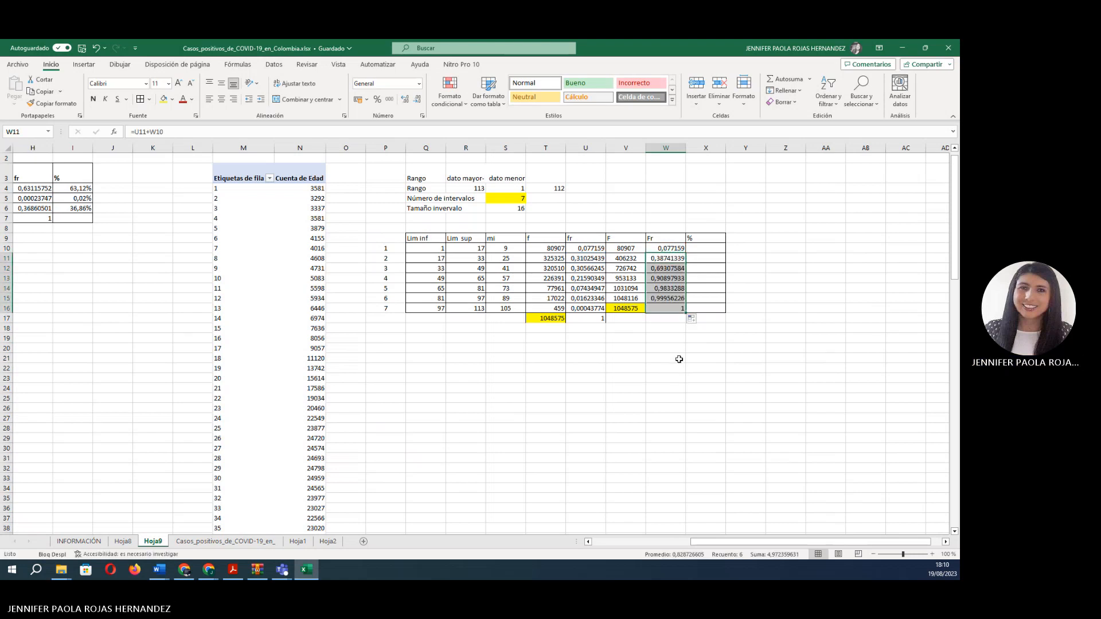
pyautogui.click(666, 310)
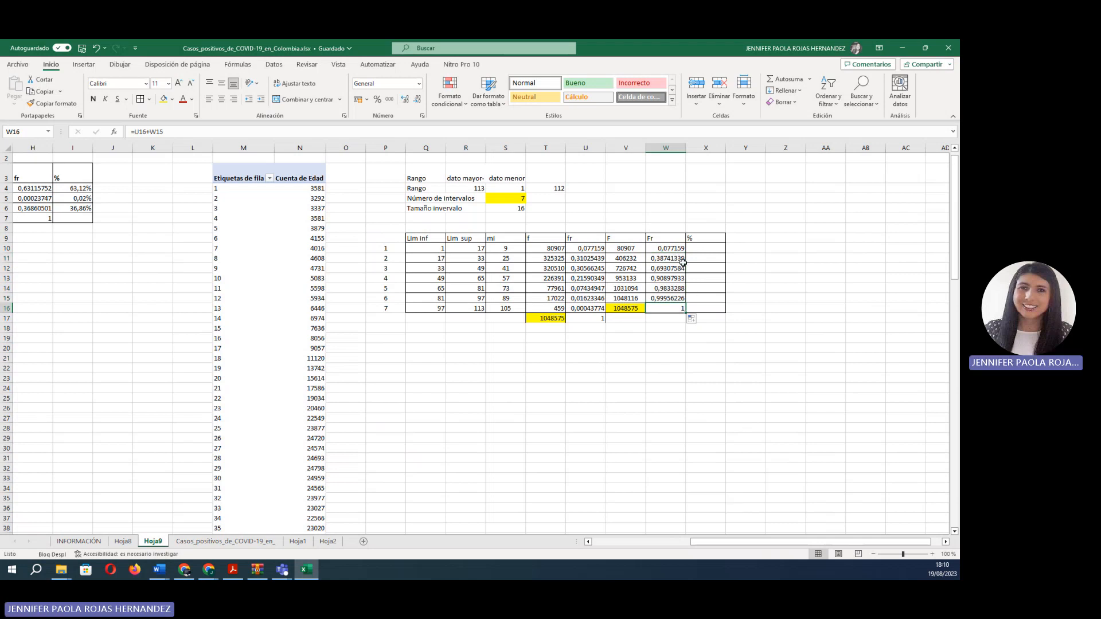
# - Color the relative frequency values in U10:U16 red
pyautogui.moveTo(592, 249); pyautogui.dragTo(596, 308)
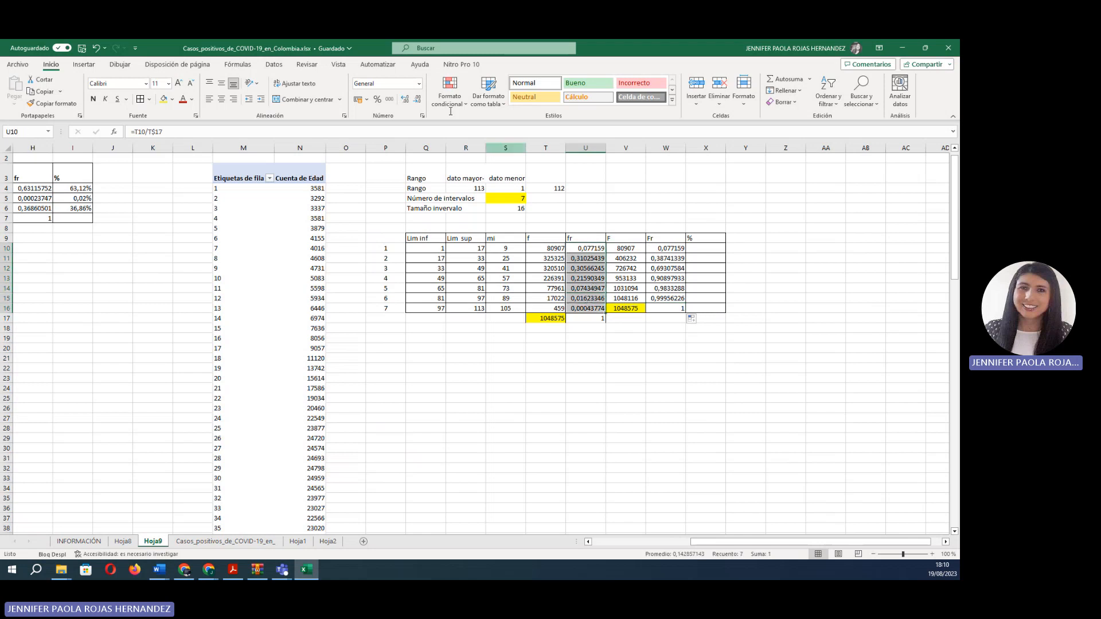
pyautogui.click(183, 100)
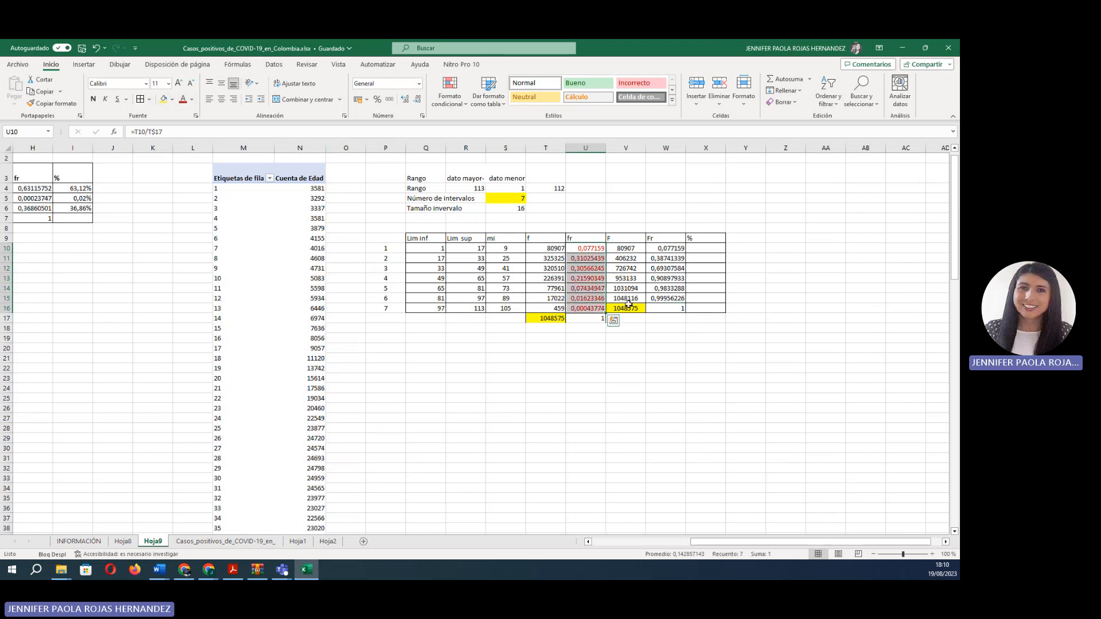
pyautogui.click(705, 388)
# - Reference the relative frequency in the % column with =U10 in X10 and fill it down to X15
pyautogui.click(695, 249)
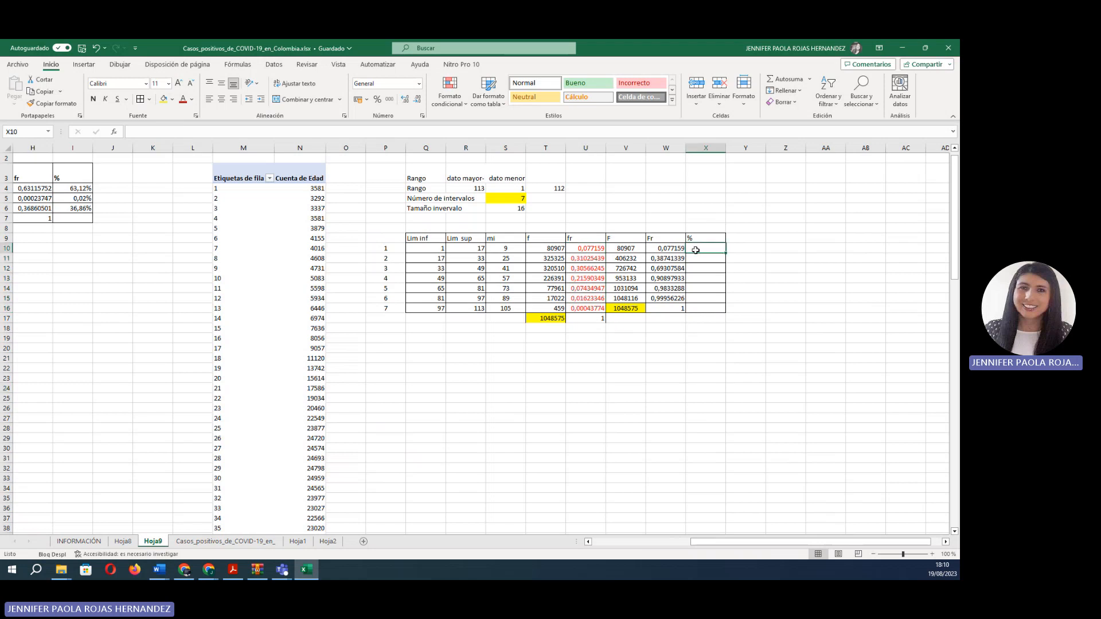
pyautogui.write('=')
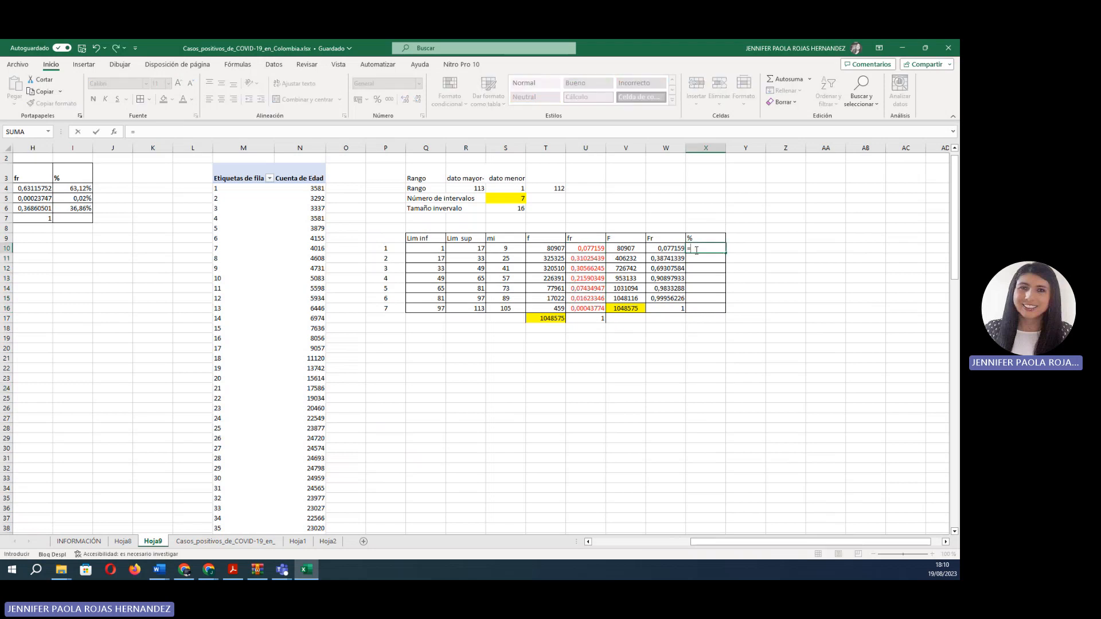
pyautogui.click(589, 249)
pyautogui.press('Return')
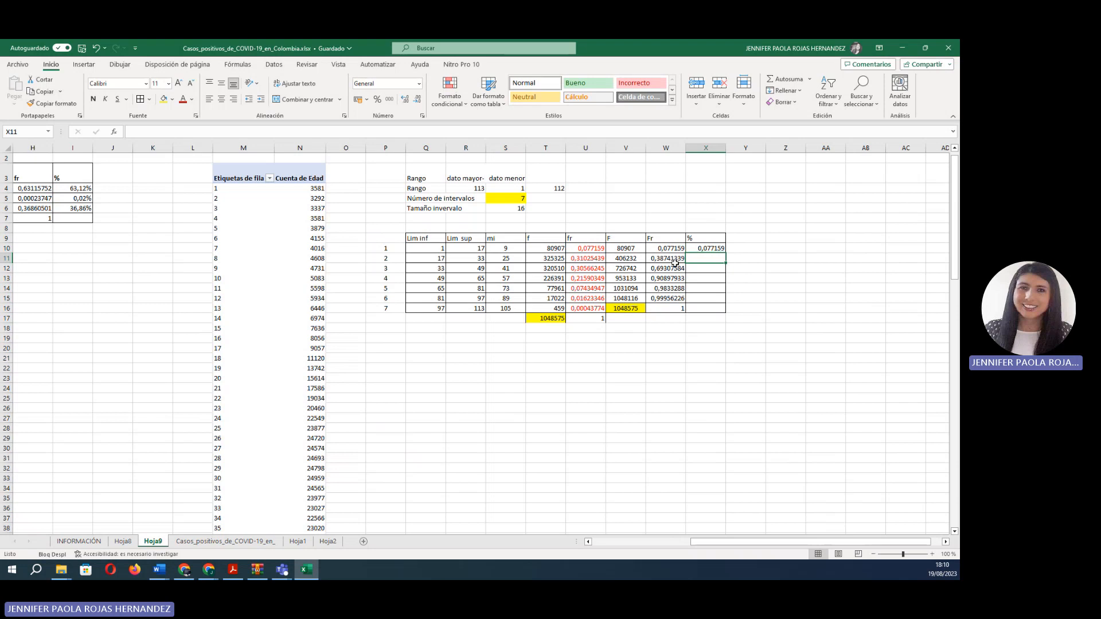
pyautogui.click(714, 250)
pyautogui.moveTo(727, 252); pyautogui.dragTo(724, 300)
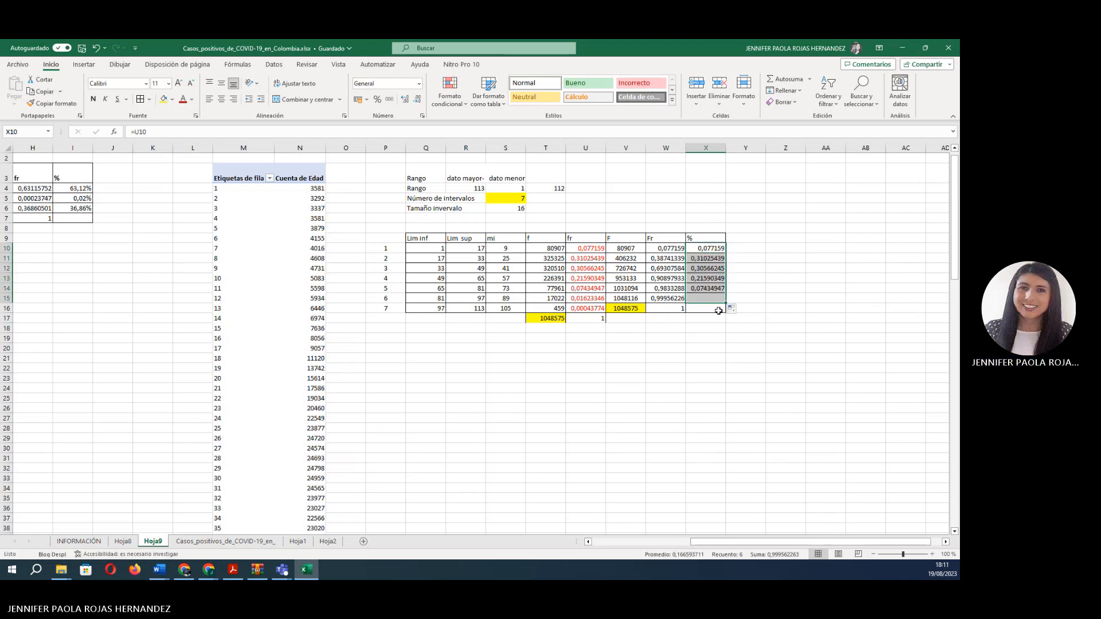
# - Format the % values in X10:X15 as percentages with one decimal place
pyautogui.click(377, 100)
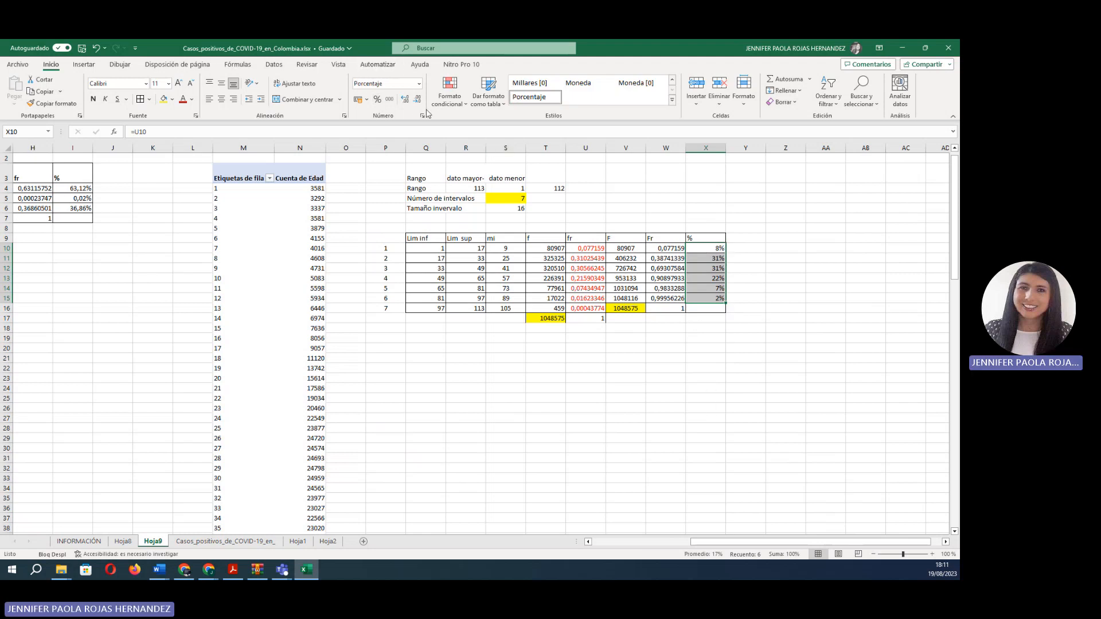
pyautogui.click(405, 100)
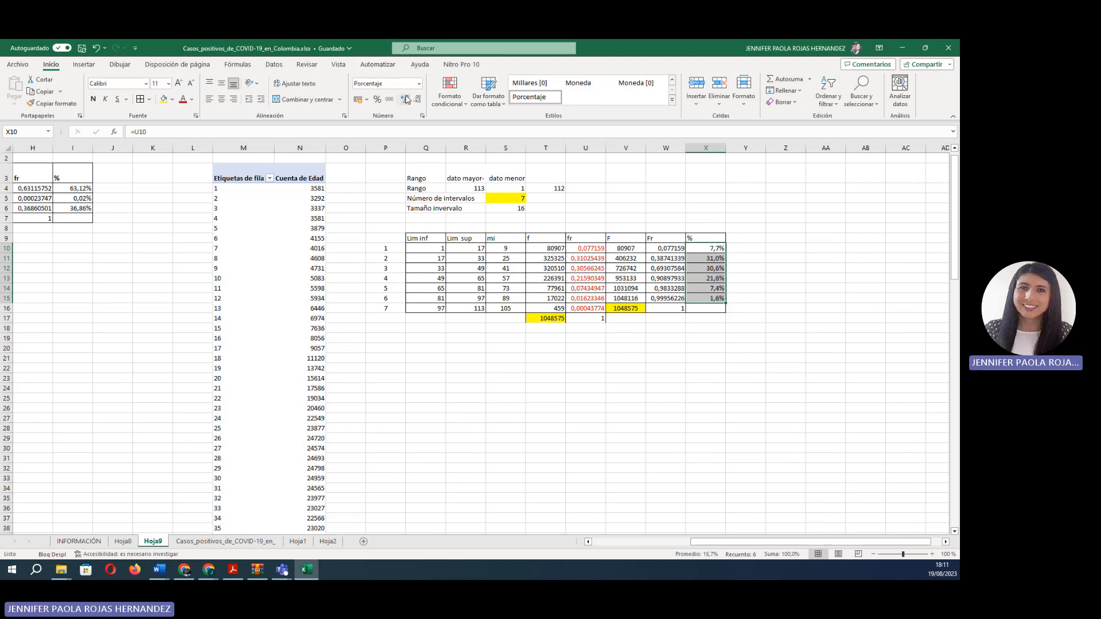
pyautogui.click(721, 336)
# - Enter the sum of the percentages in X16 with =SUMA(X10:X15)
pyautogui.click(707, 308)
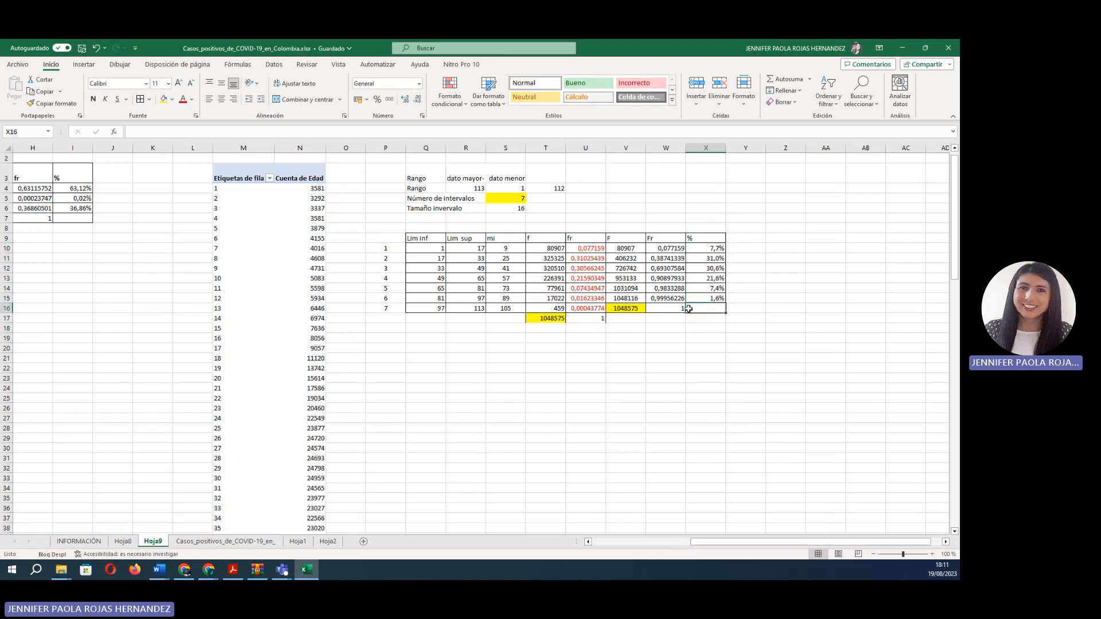
pyautogui.write('=suma(')
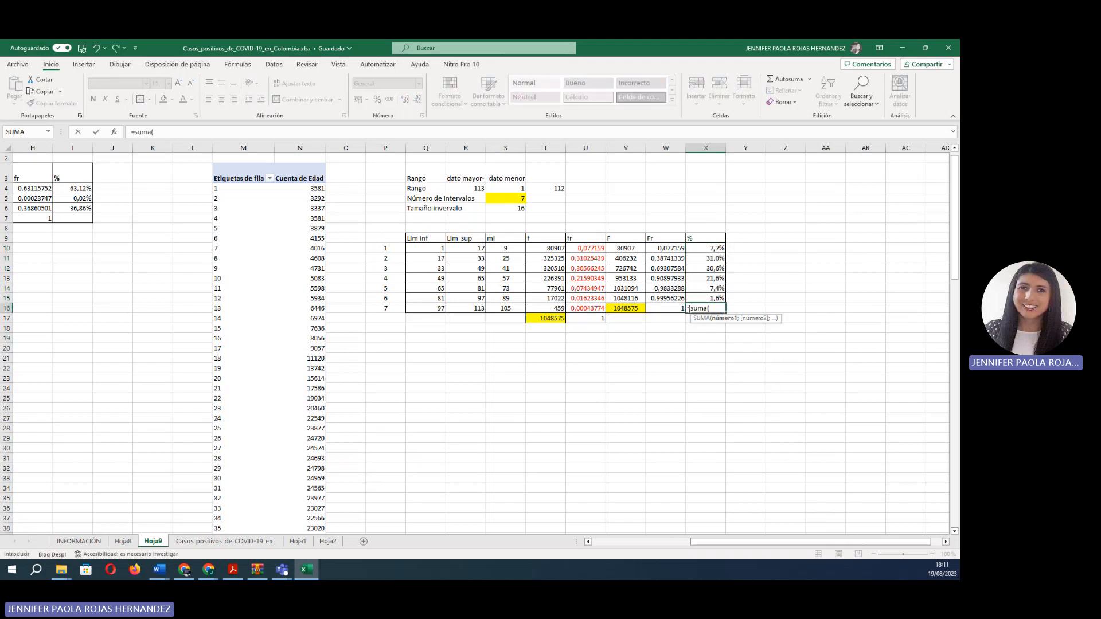
pyautogui.moveTo(714, 248); pyautogui.dragTo(713, 293)
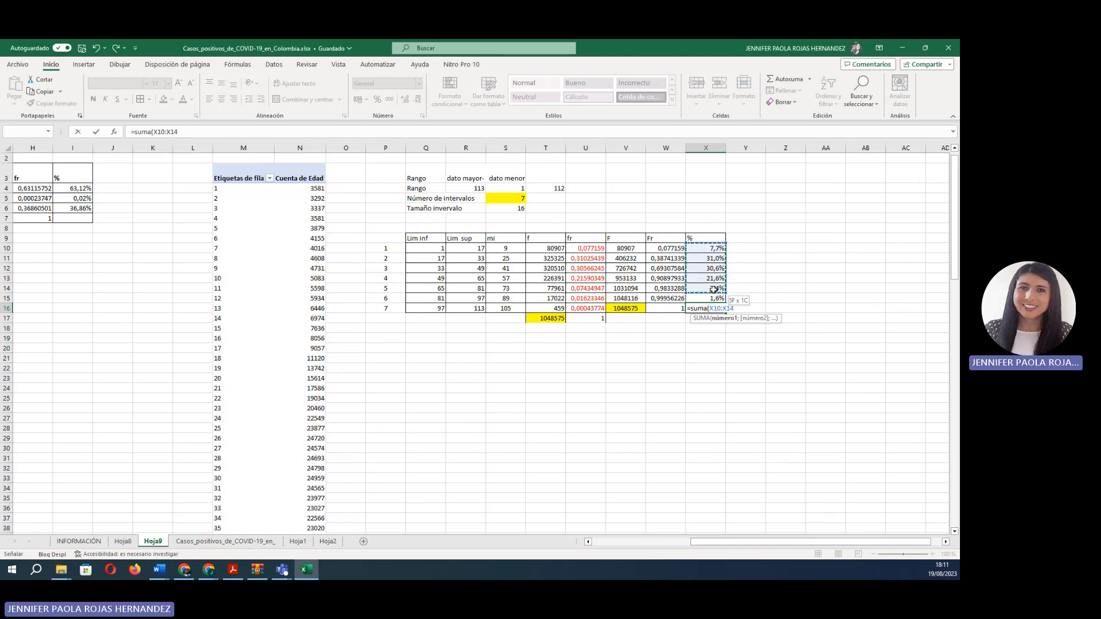
pyautogui.write(')')
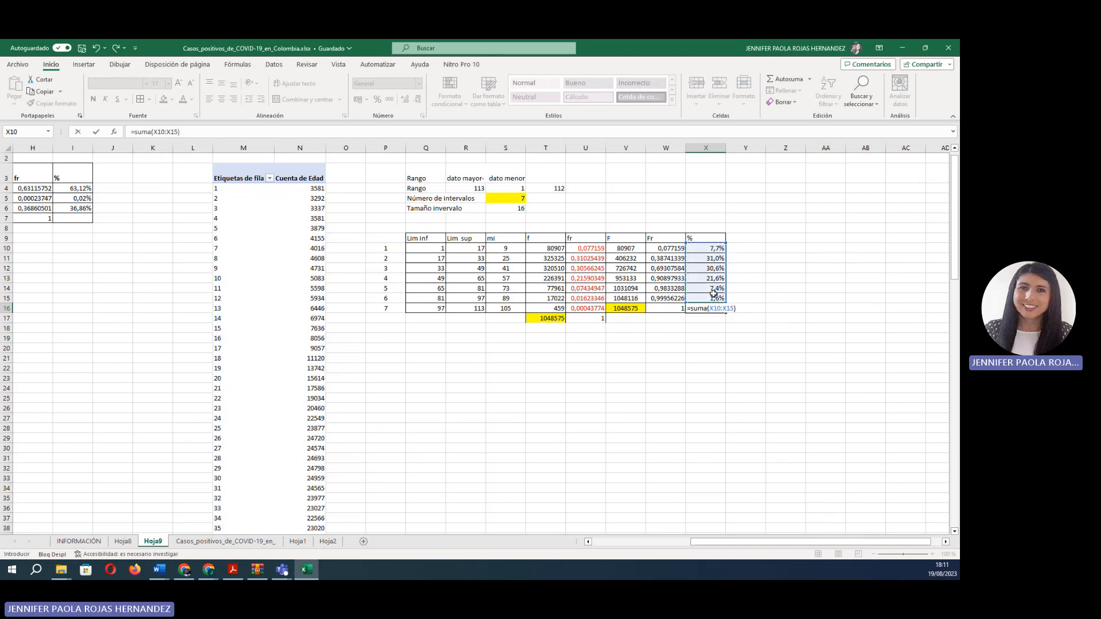
pyautogui.press('Return')
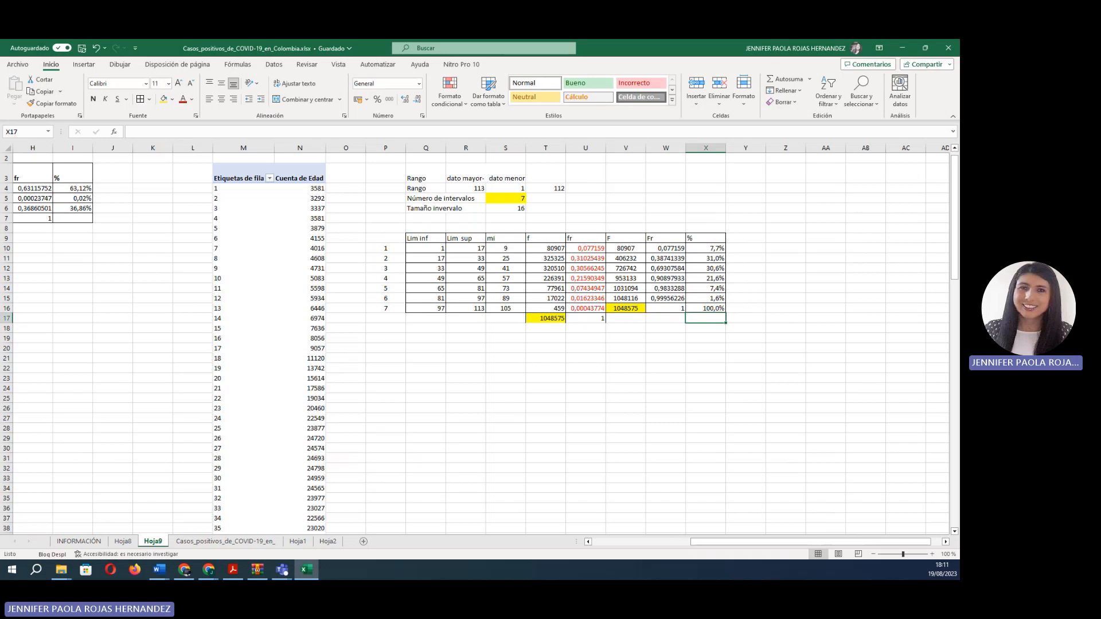